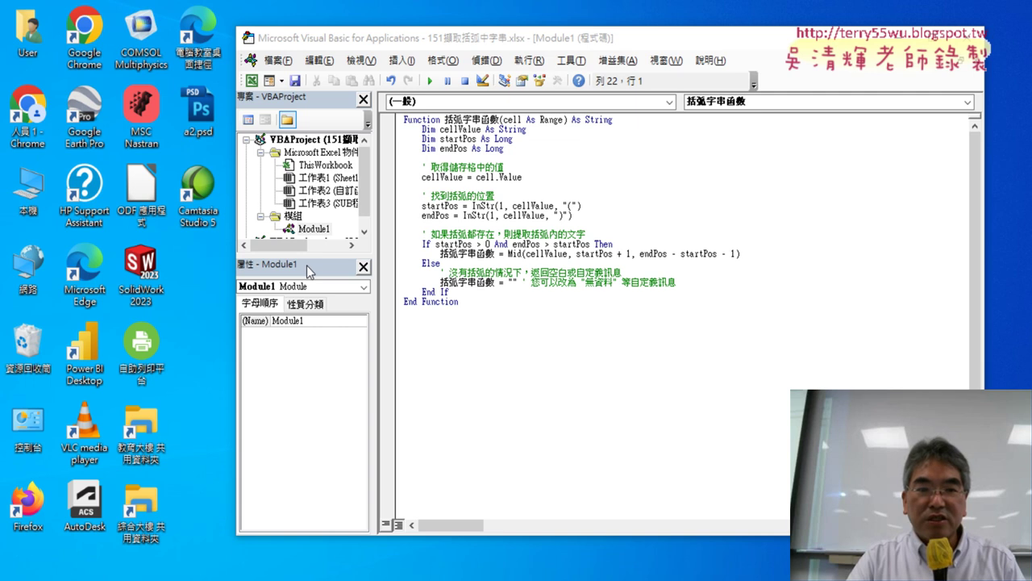
Make the Project pane taller and wider, and select Module1.
left_click_drag(311, 258, 310, 337)
left_click_drag(375, 274, 441, 275)
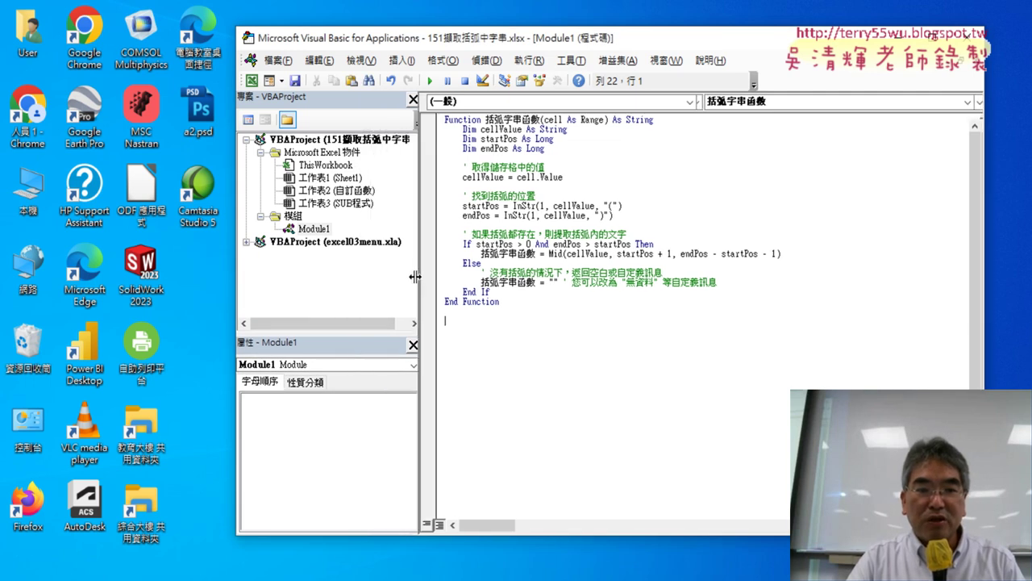
left_click(314, 229)
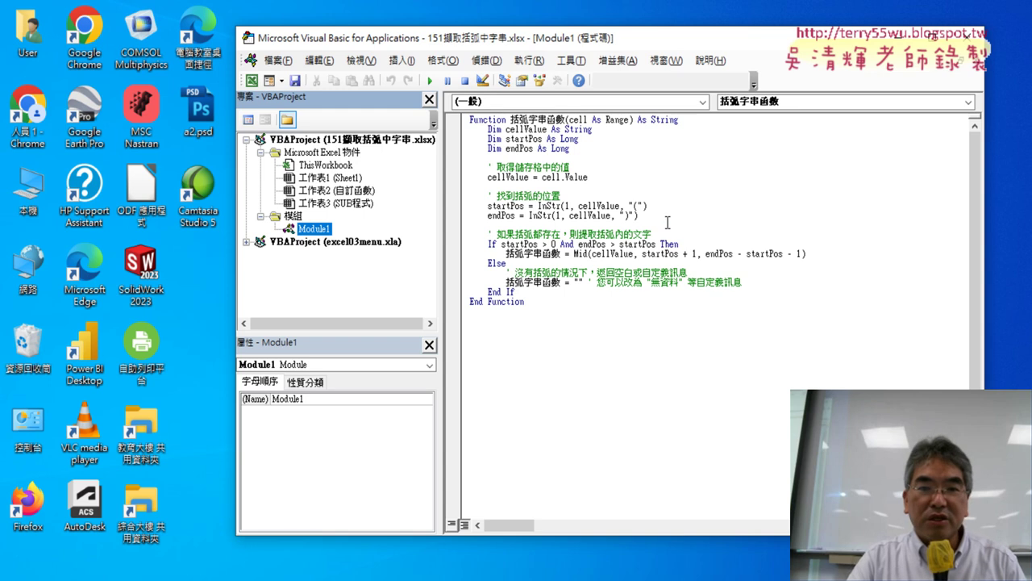
Set the code font size to 14 in Editor Format options, then widen the code area.
left_click(571, 61)
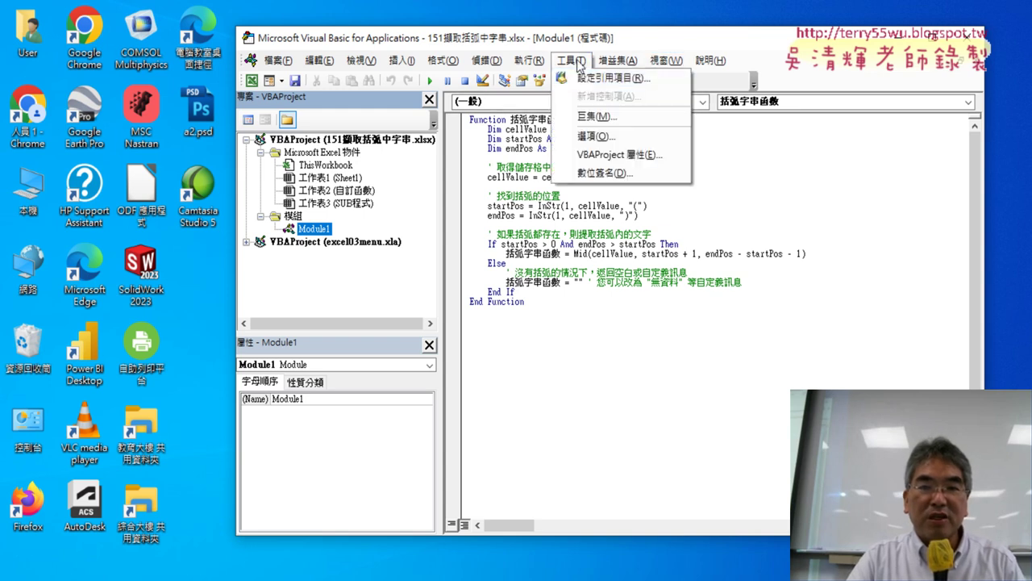
left_click(586, 137)
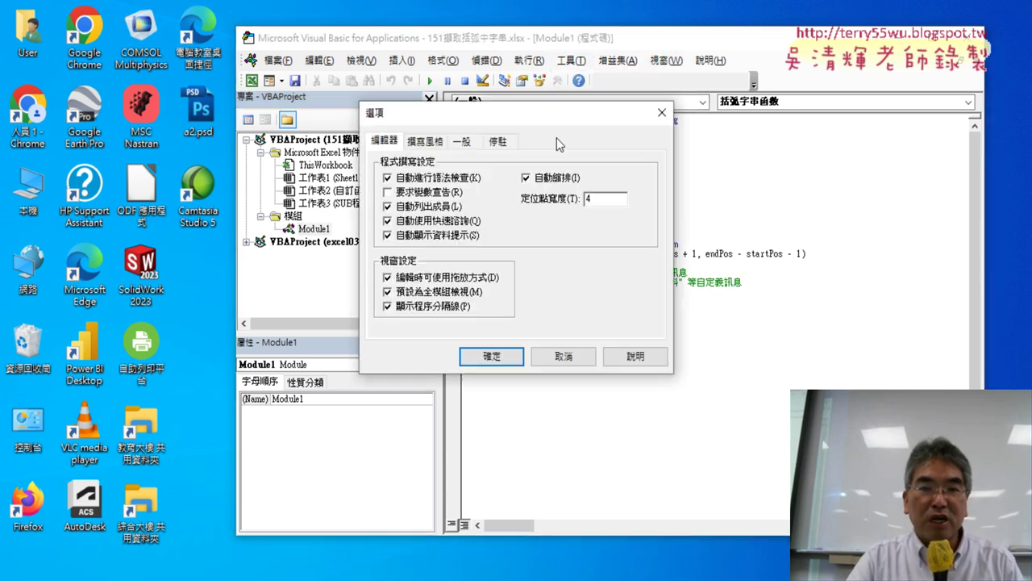
left_click(428, 142)
left_click(588, 213)
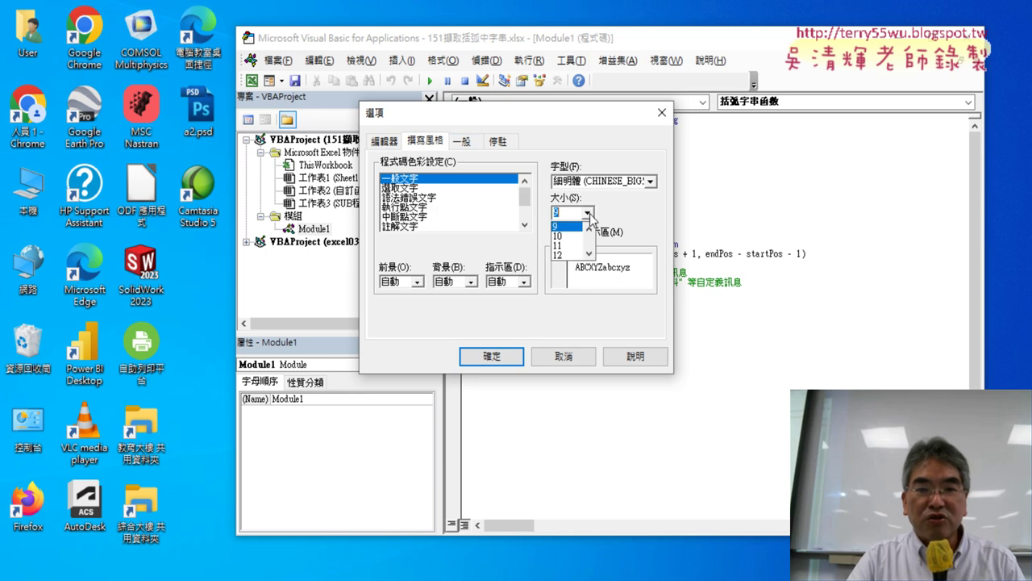
left_click(589, 253)
left_click(564, 254)
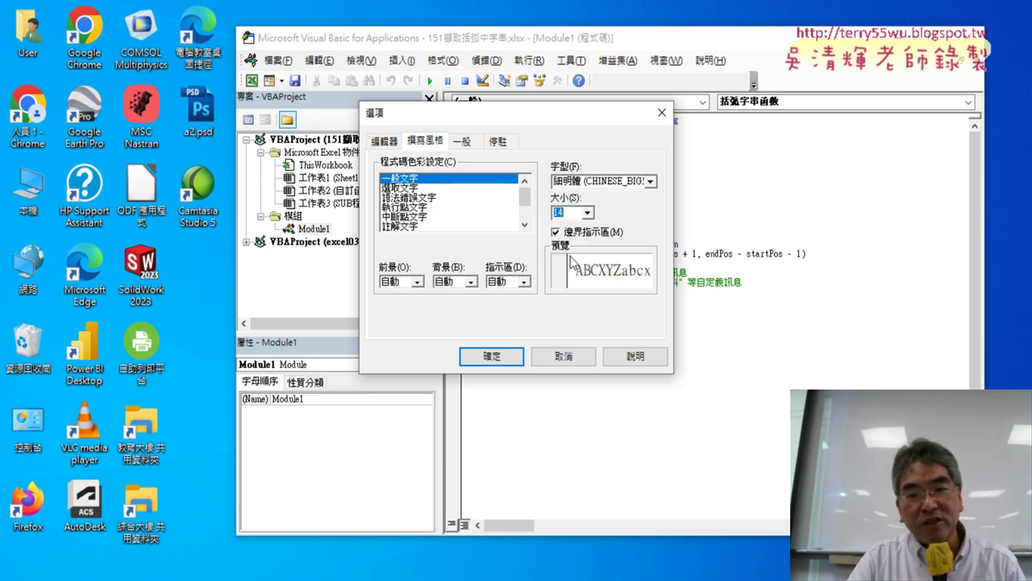
left_click(505, 355)
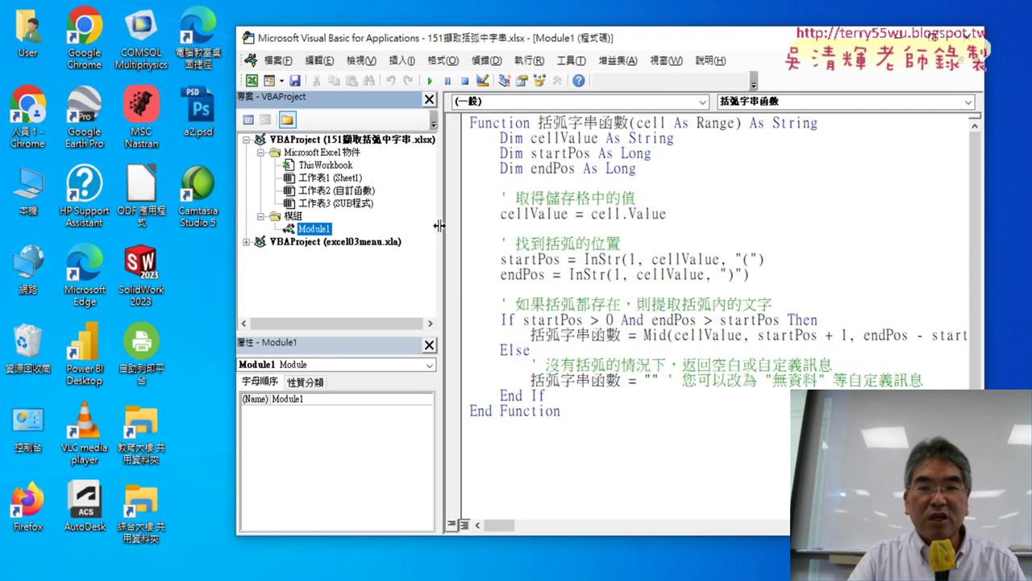
left_click_drag(442, 228, 359, 229)
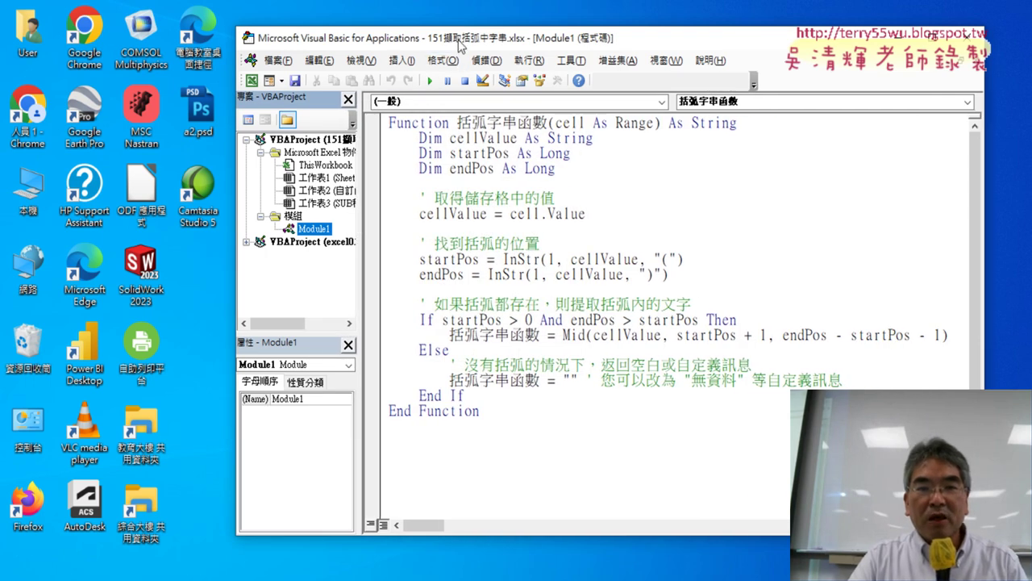
Move the editor window up-left, widen it, and select the comment 取得儲存格中的值.
left_click_drag(486, 30, 382, 19)
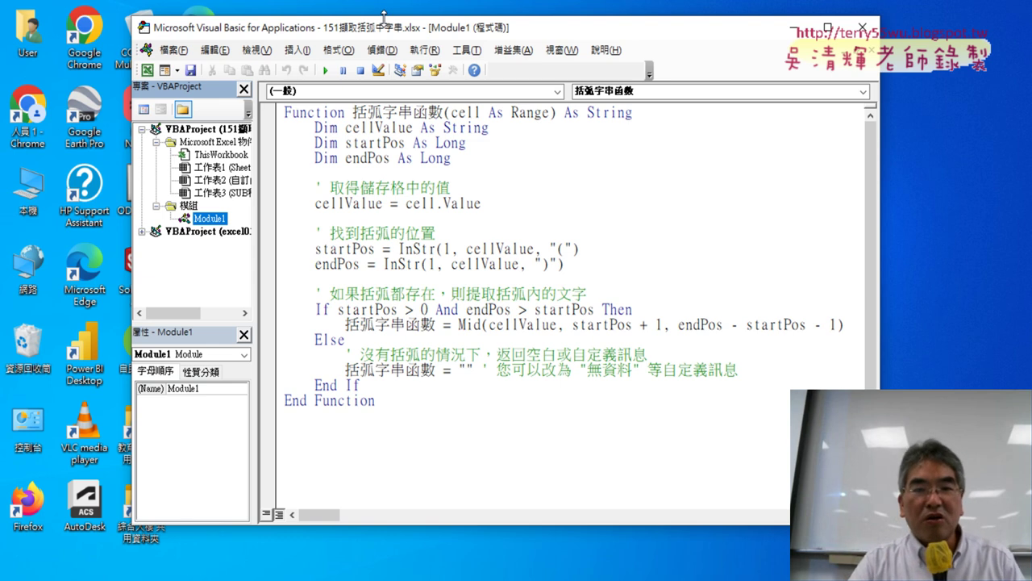
left_click_drag(878, 250, 970, 252)
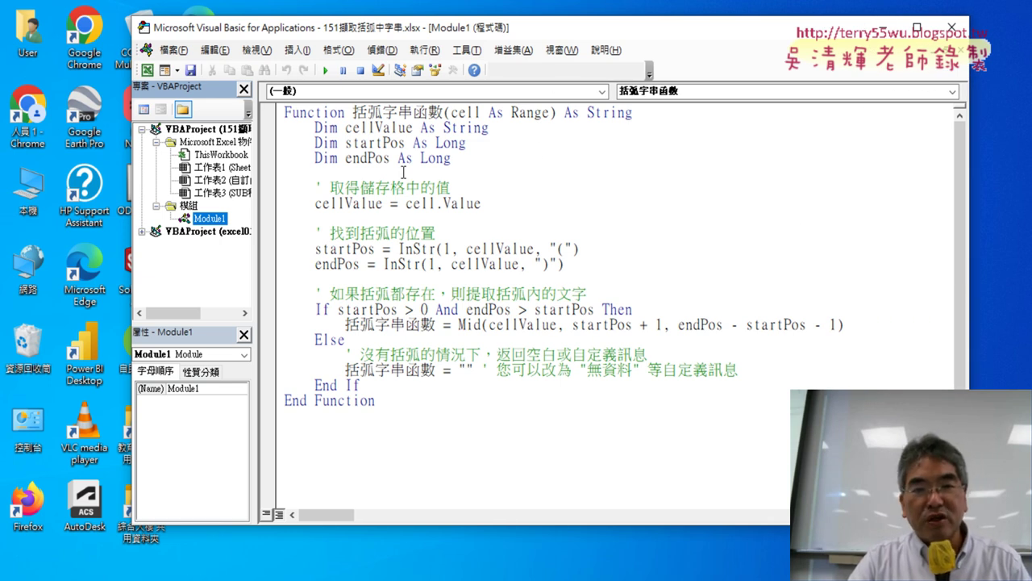
left_click(330, 188)
left_click_drag(324, 190, 316, 187)
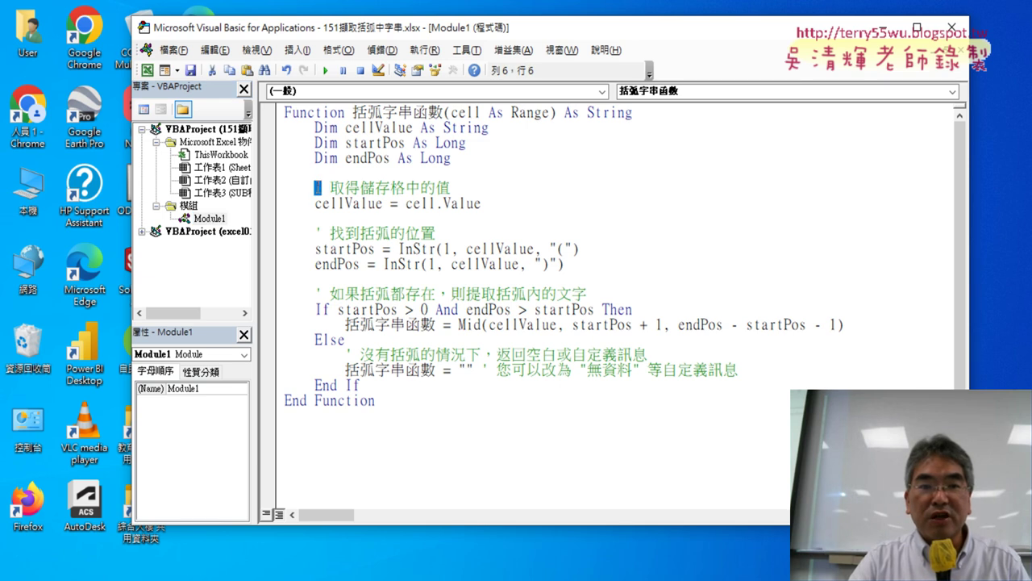
left_click_drag(465, 189, 324, 187)
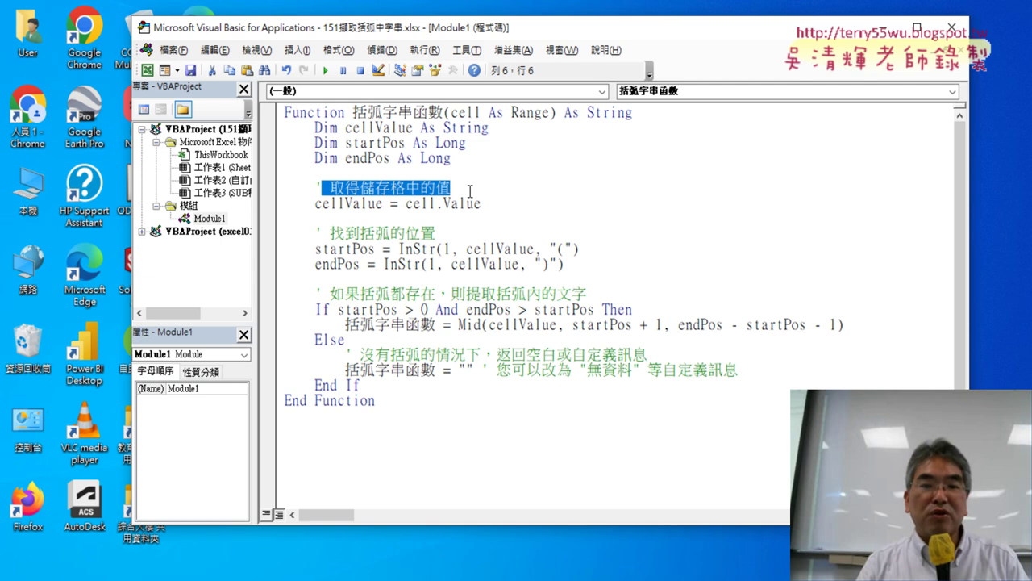
left_click(518, 206)
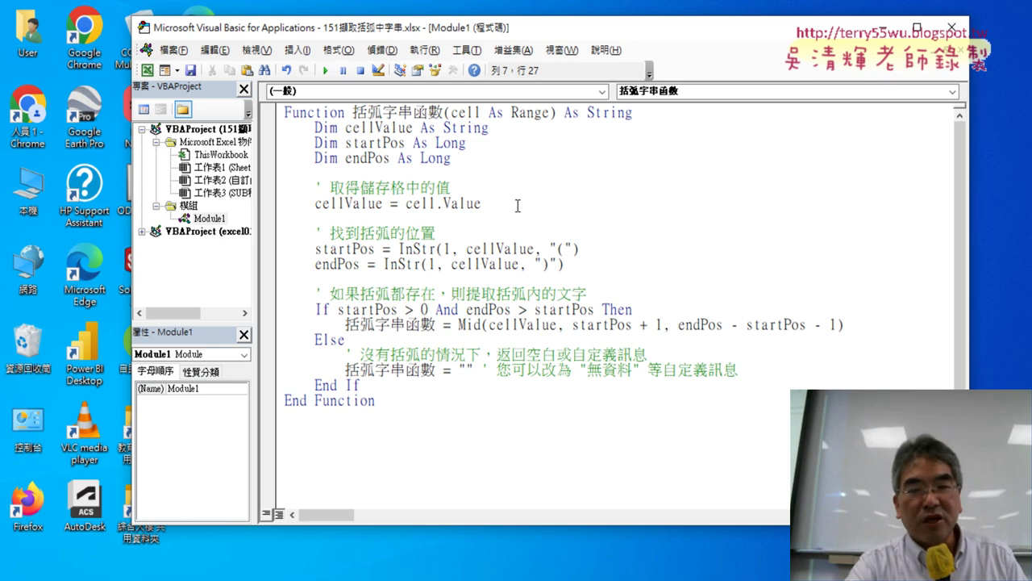
Remove the blank lines after the cellValue and endPos lines.
key("Delete")
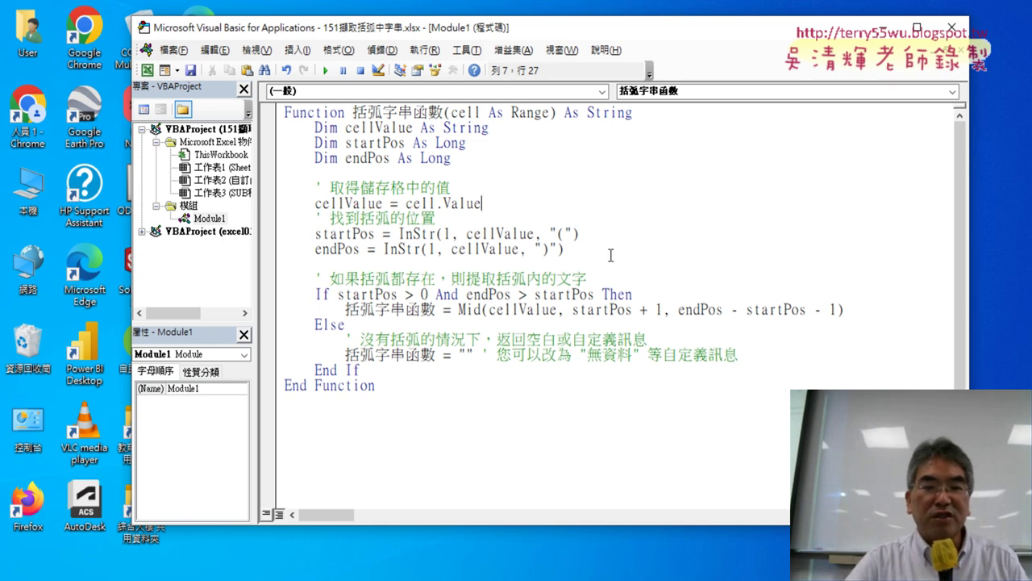
left_click(608, 255)
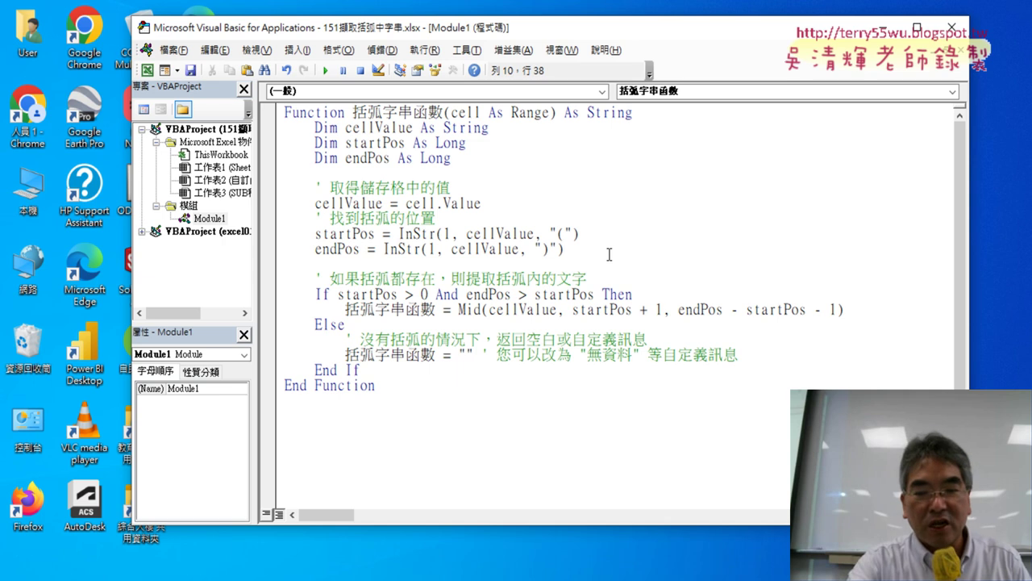
key("Delete")
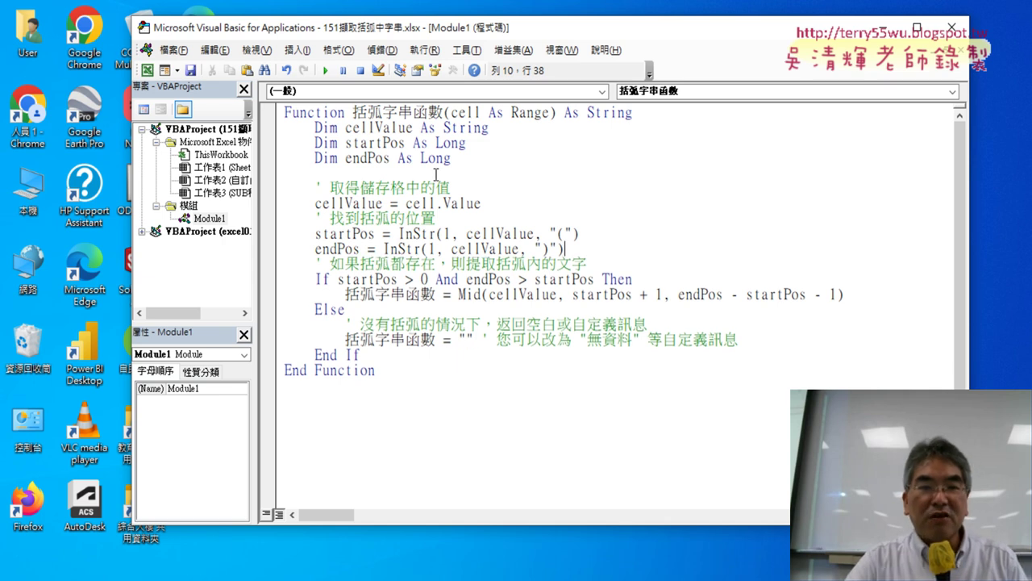
Delete the three Dim declaration lines and the leftover empty line.
left_click_drag(315, 127, 339, 127)
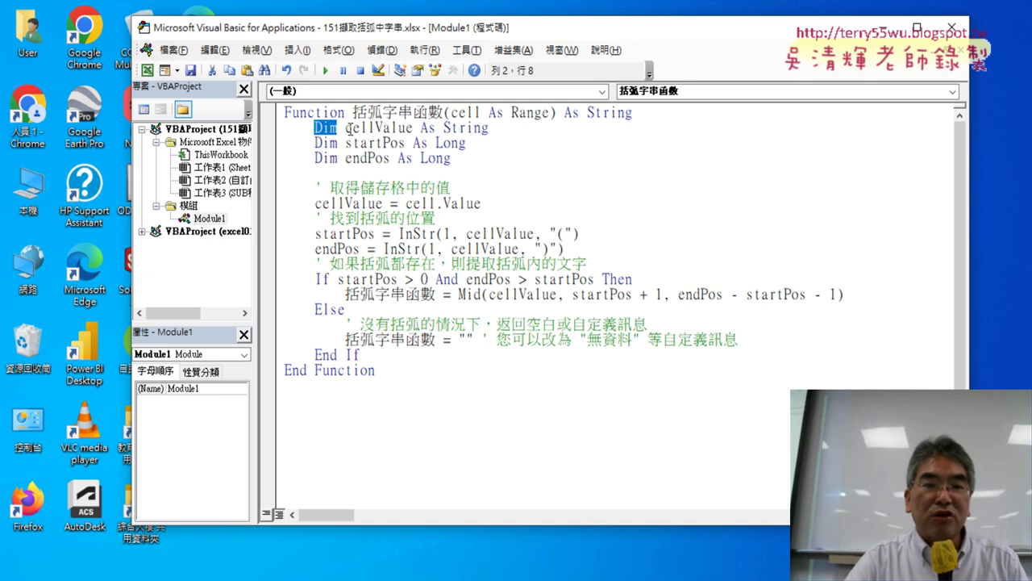
left_click_drag(345, 128, 415, 129)
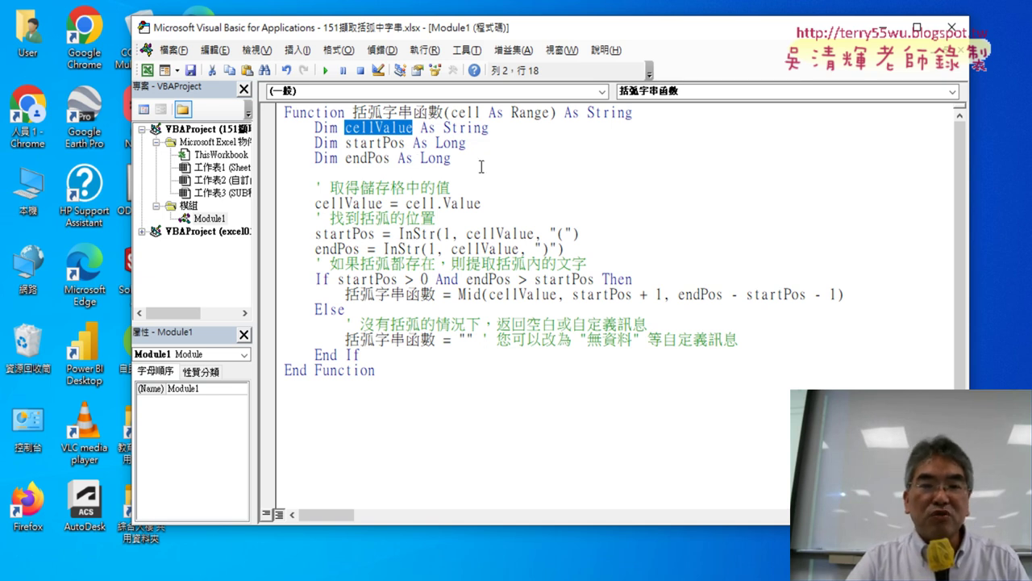
left_click_drag(476, 160, 277, 133)
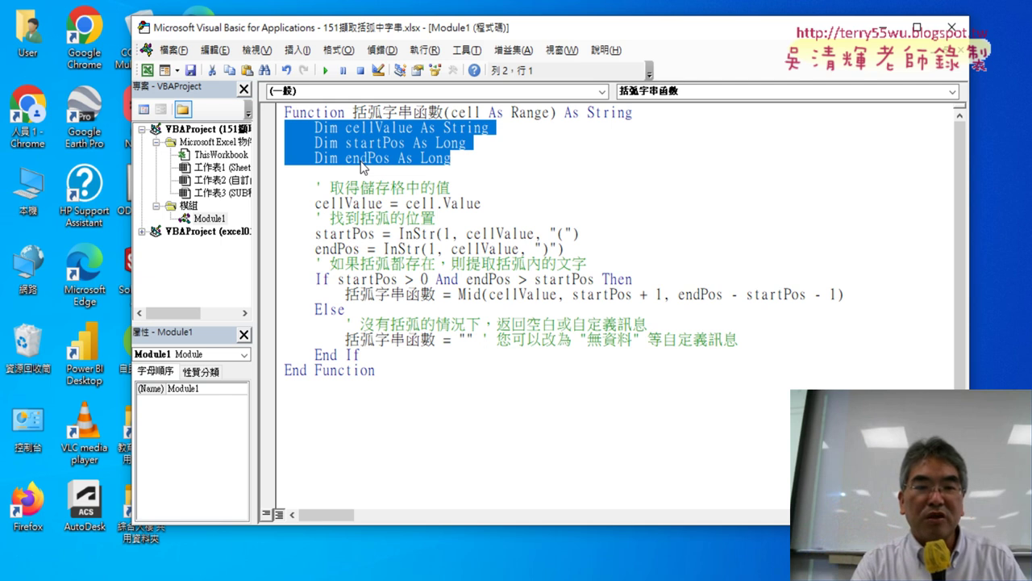
key("Delete")
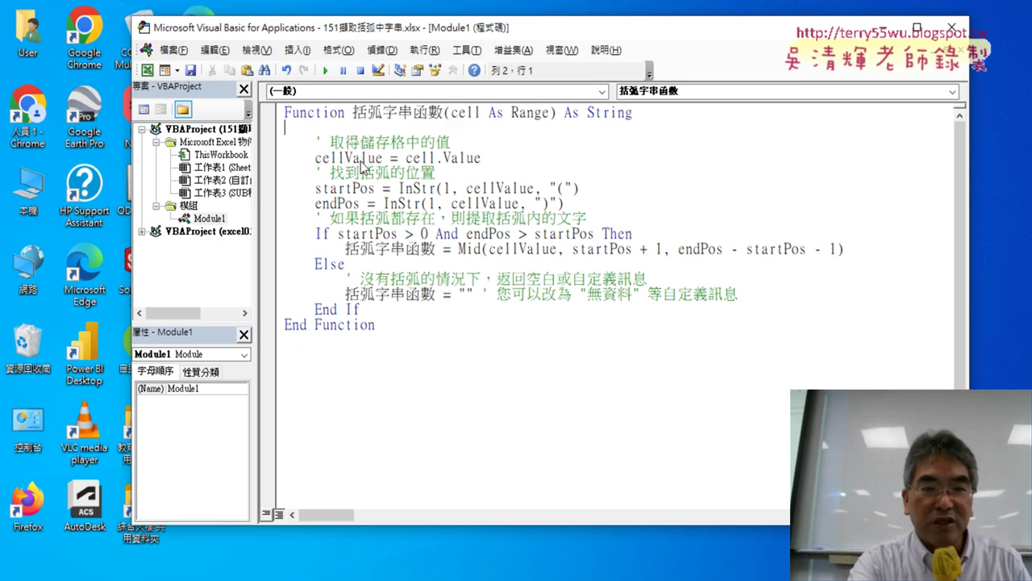
key("Delete")
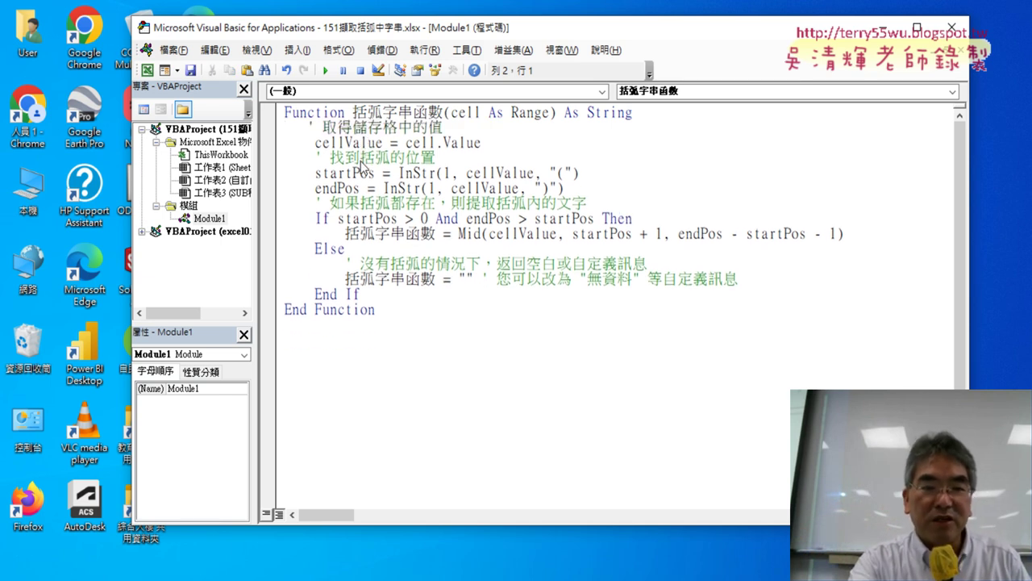
left_click(549, 359)
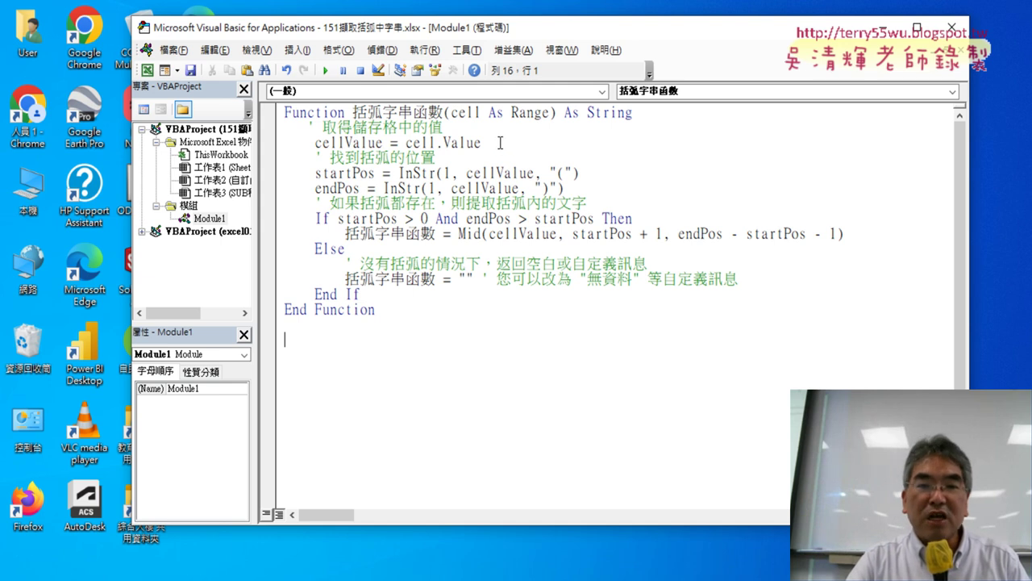
Move the VBA editor right and restore Excel as a window fitted to the left side.
left_click_drag(530, 30, 674, 37)
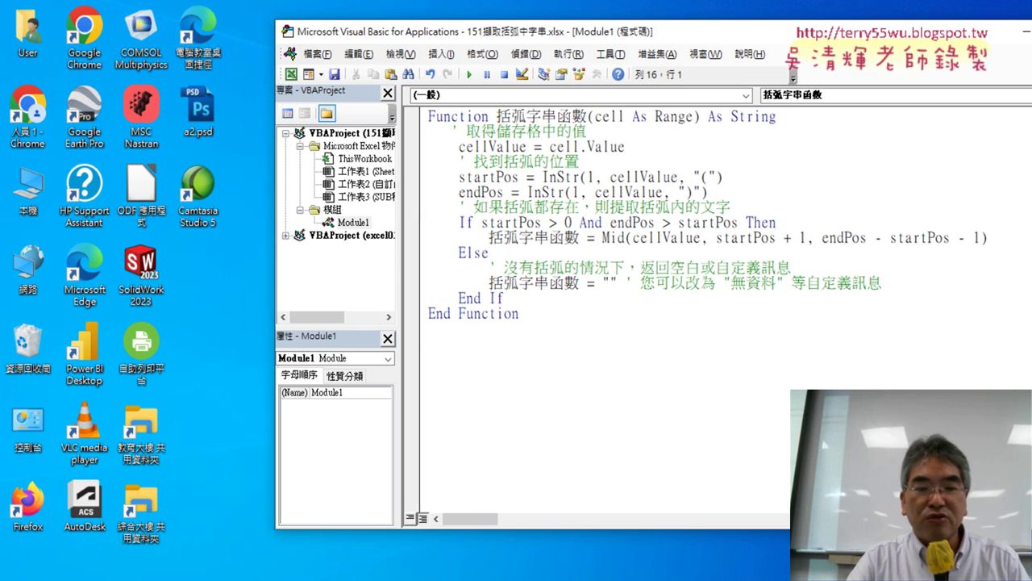
left_click(476, 549)
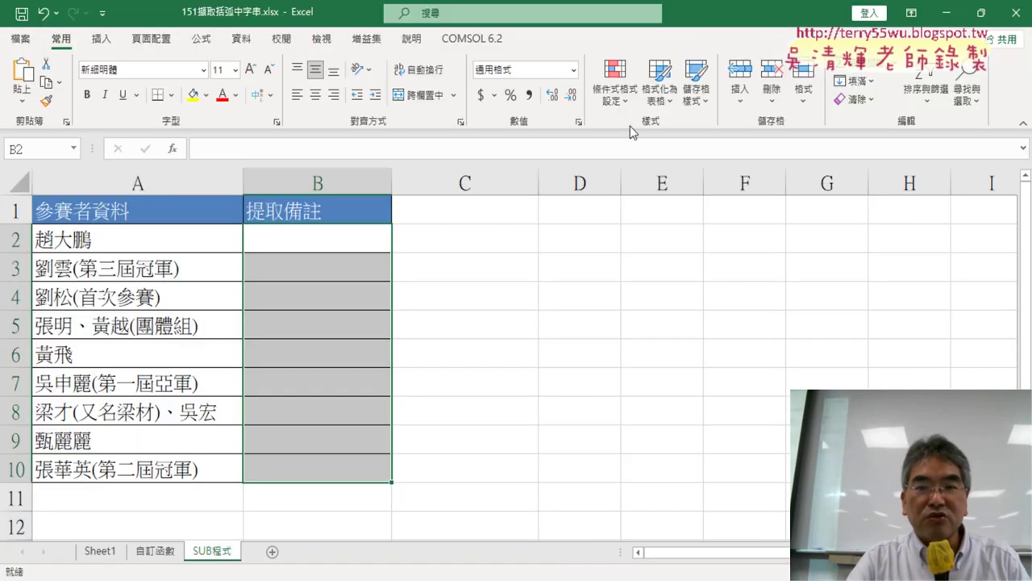
double_click(712, 25)
left_click_drag(712, 25, 528, 123)
left_click(279, 144)
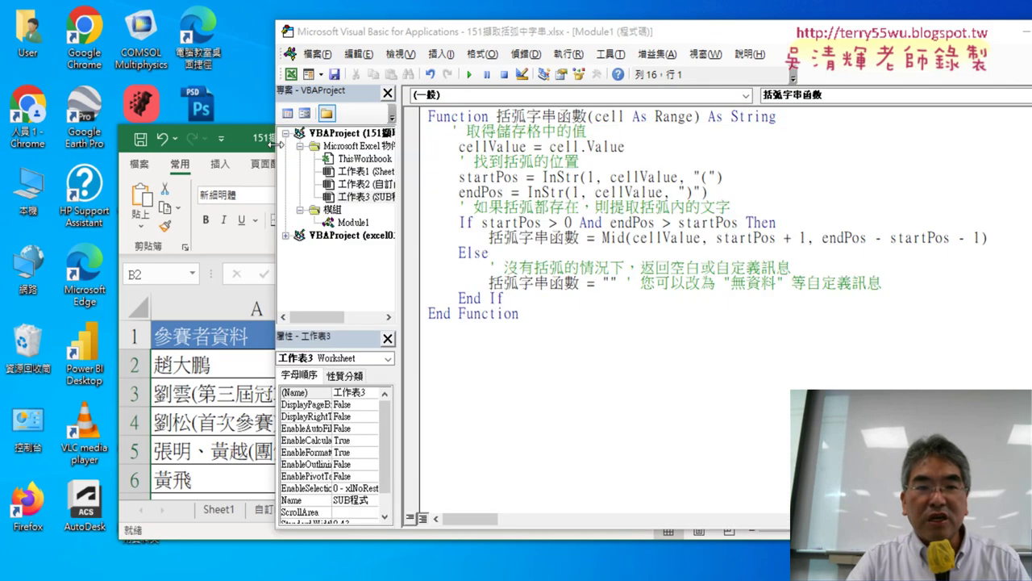
left_click_drag(119, 126, 2, 47)
left_click(588, 177)
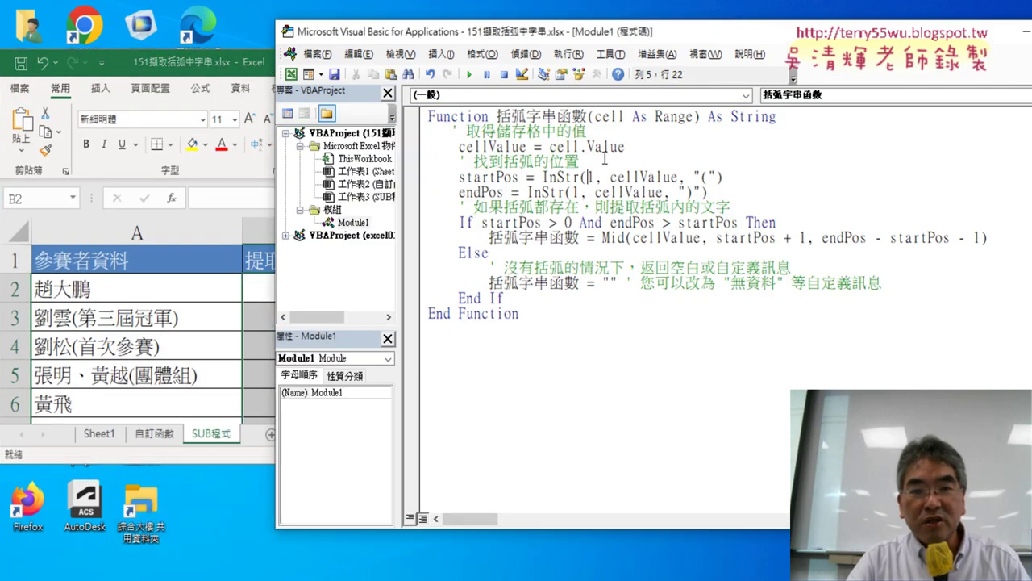
left_click_drag(625, 116, 595, 117)
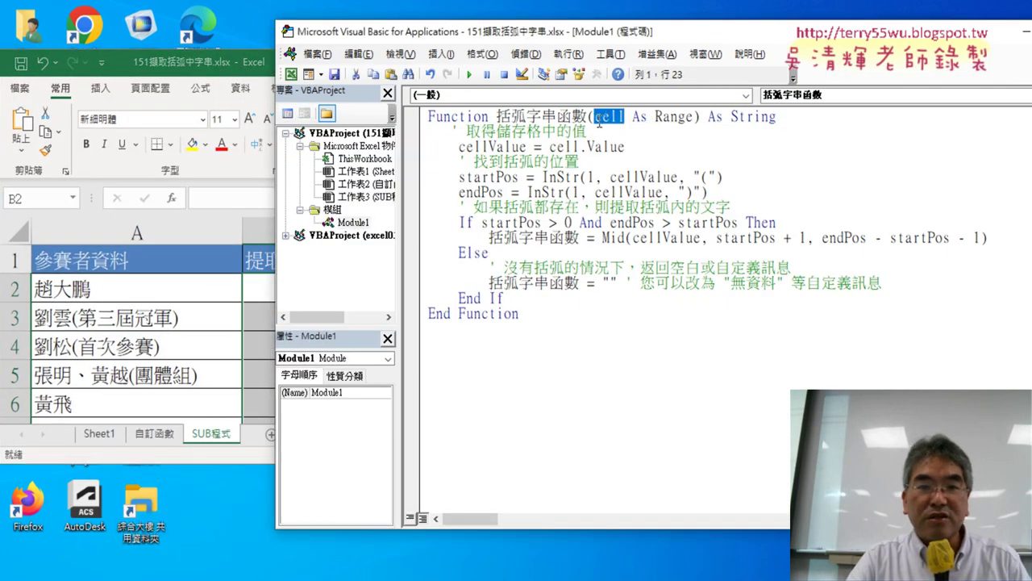
left_click(705, 152)
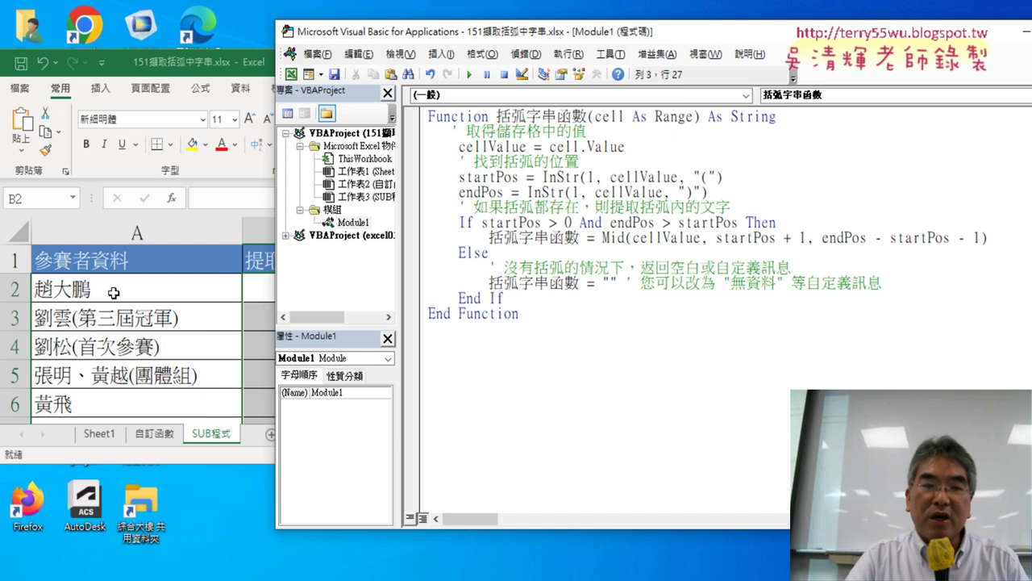
left_click_drag(626, 146, 458, 146)
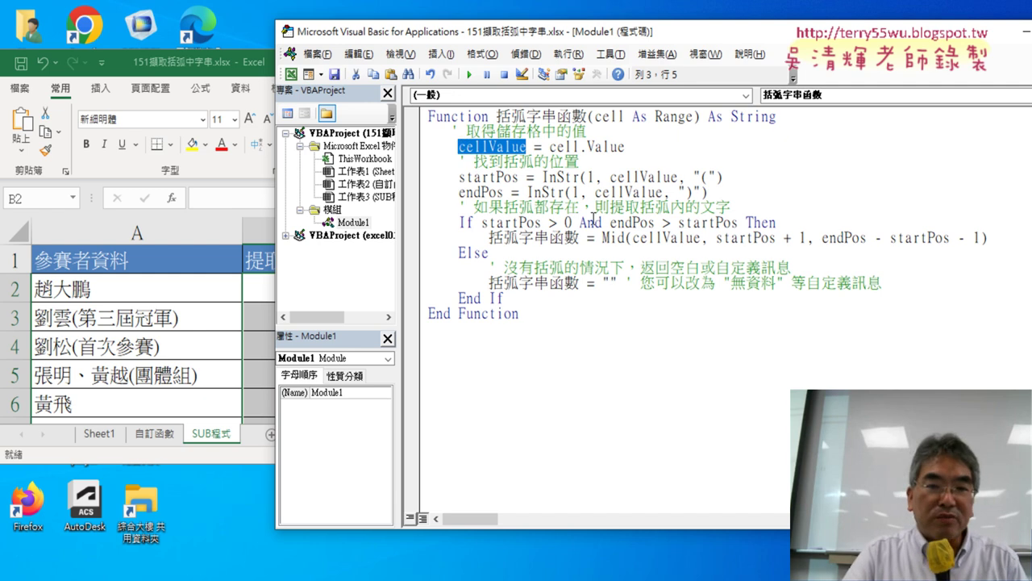
left_click_drag(580, 178, 541, 178)
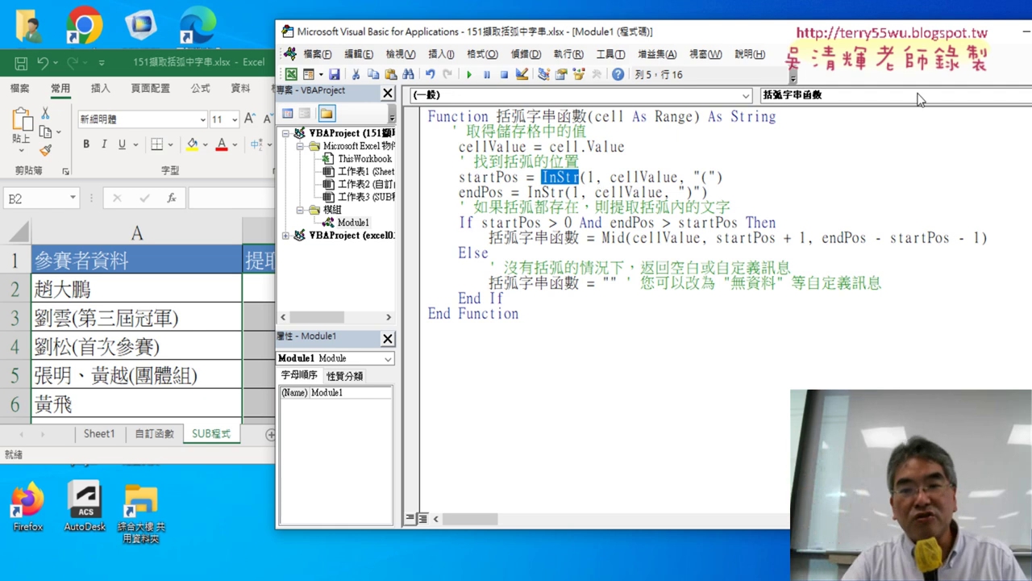
left_click_drag(709, 178, 700, 177)
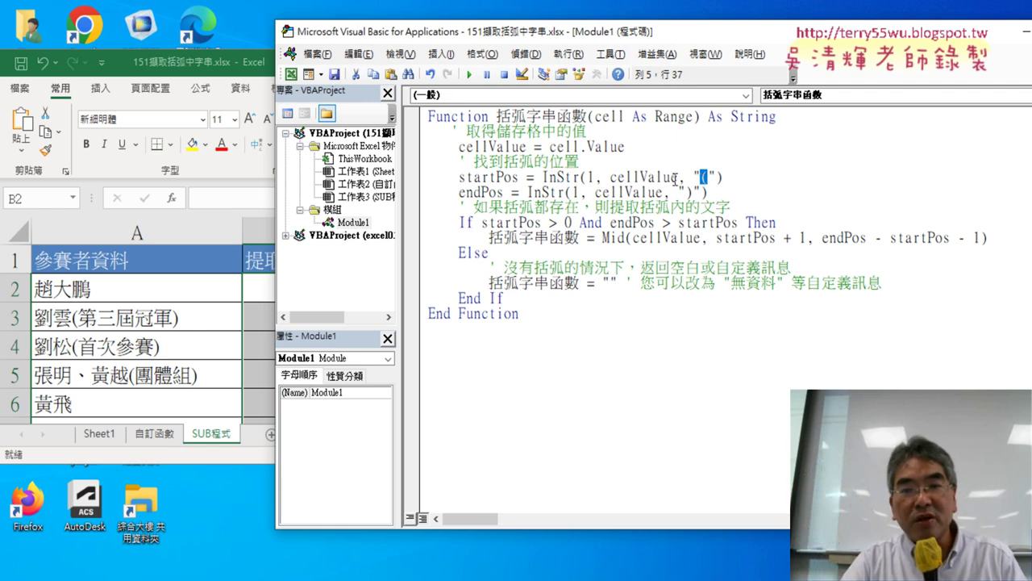
left_click(559, 194)
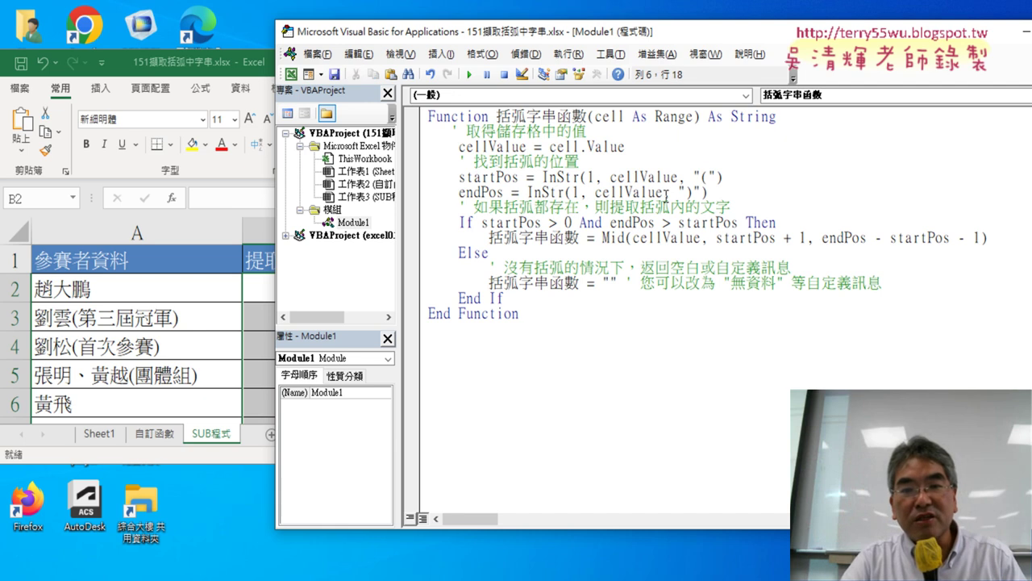
left_click_drag(685, 192, 694, 192)
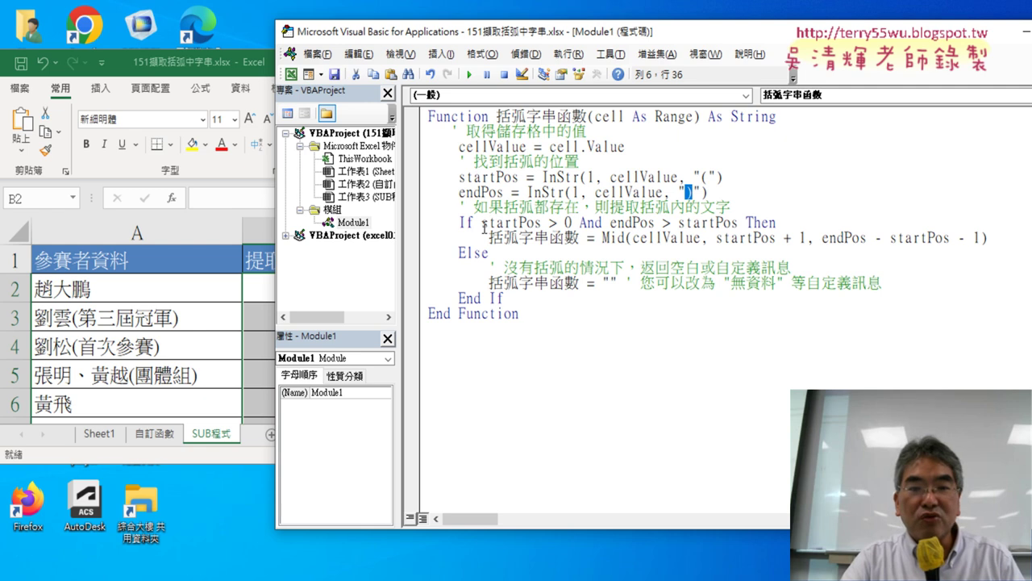
left_click_drag(482, 222, 571, 223)
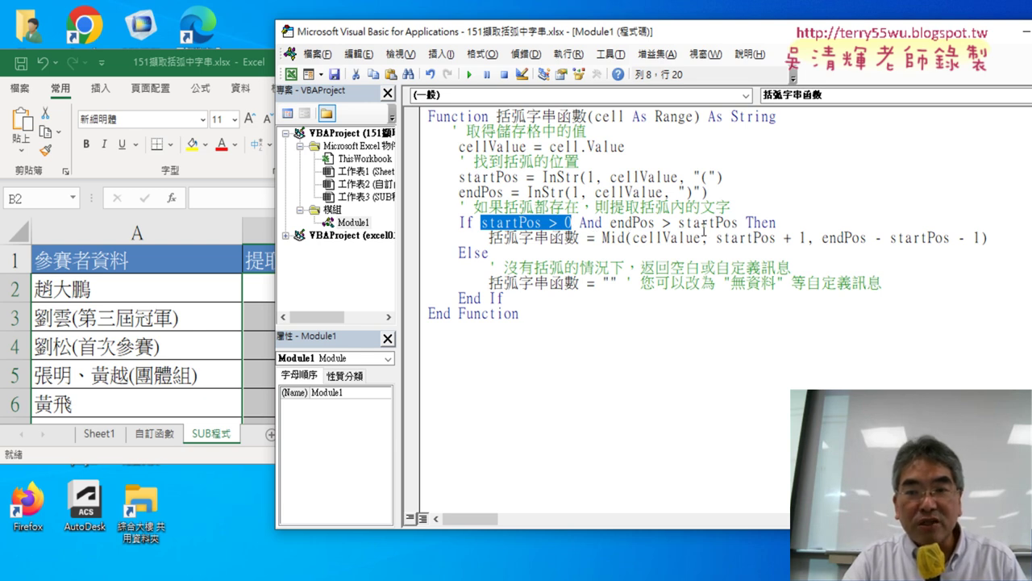
Highlight the If condition and the Mid expression's start and length arguments.
left_click_drag(678, 223, 737, 223)
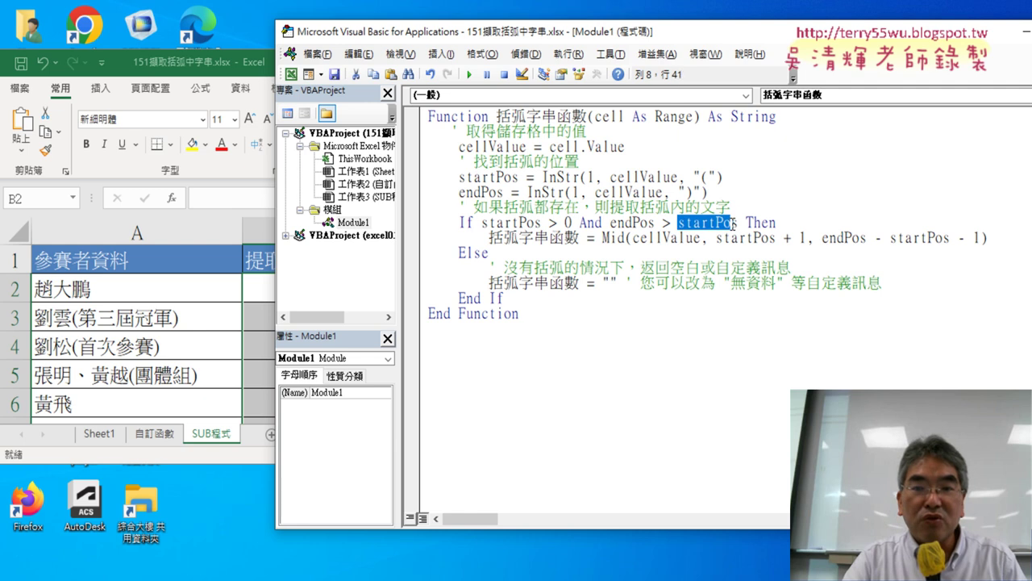
left_click_drag(482, 222, 740, 225)
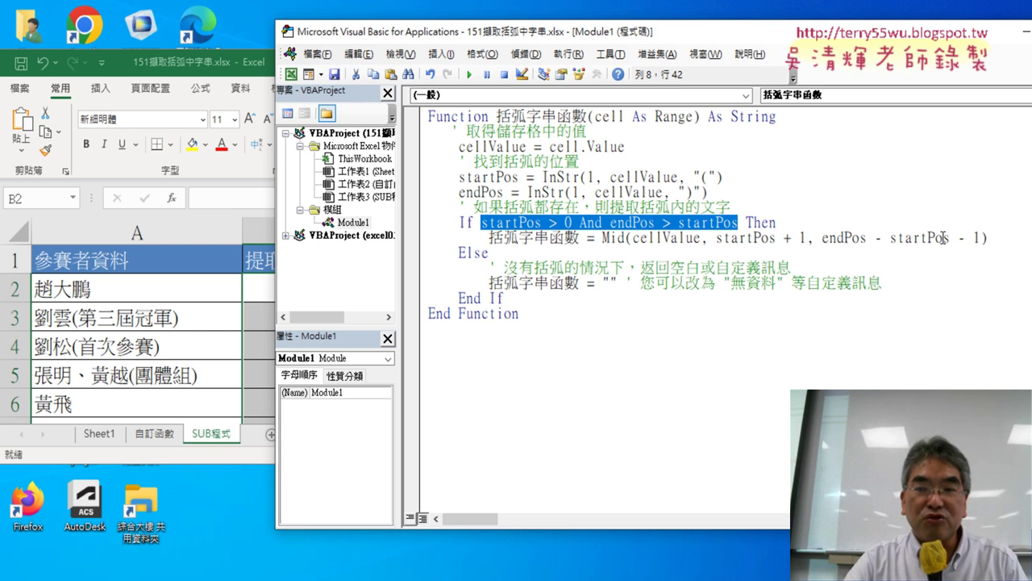
left_click_drag(821, 237, 980, 237)
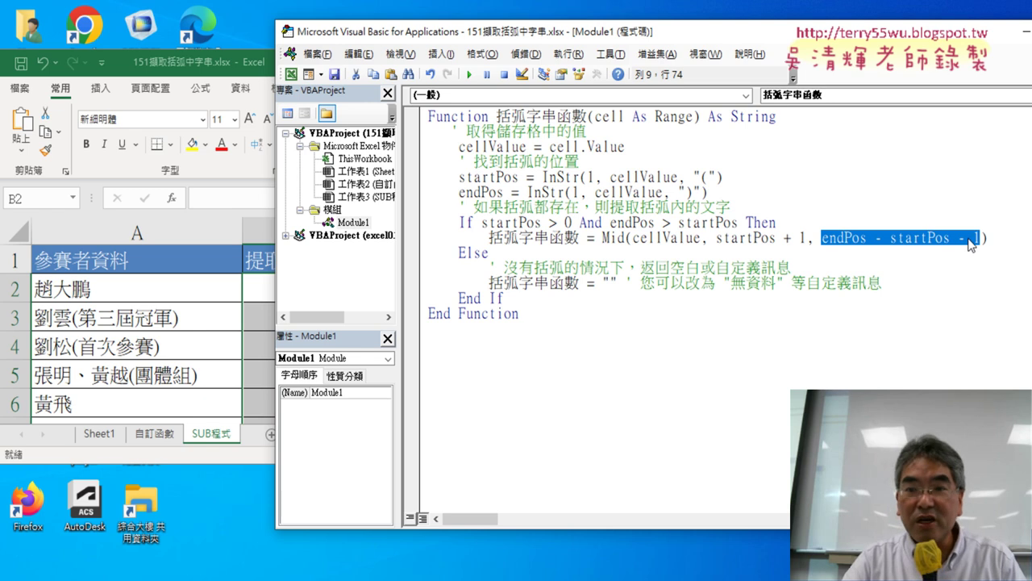
left_click_drag(717, 238, 805, 242)
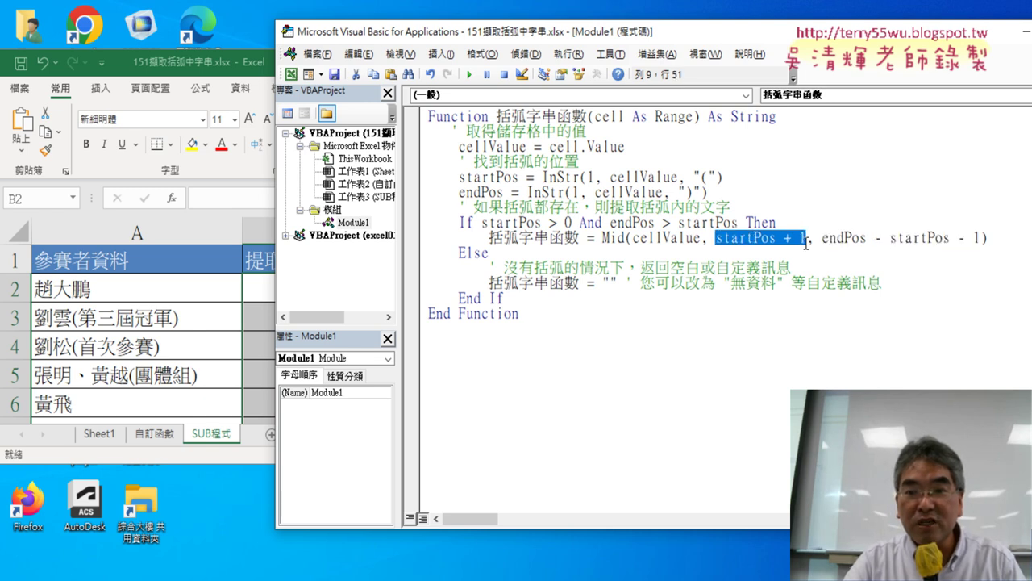
left_click_drag(603, 238, 992, 238)
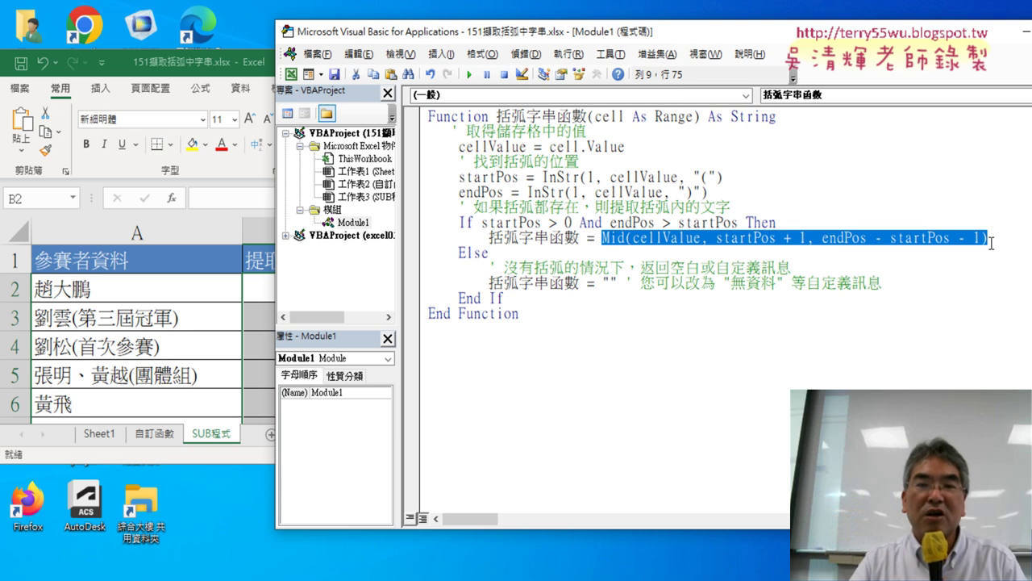
Highlight the If block, function-name assignment and Else empty-string result, then bring Excel forward.
left_click(583, 312)
left_click_drag(522, 298, 412, 224)
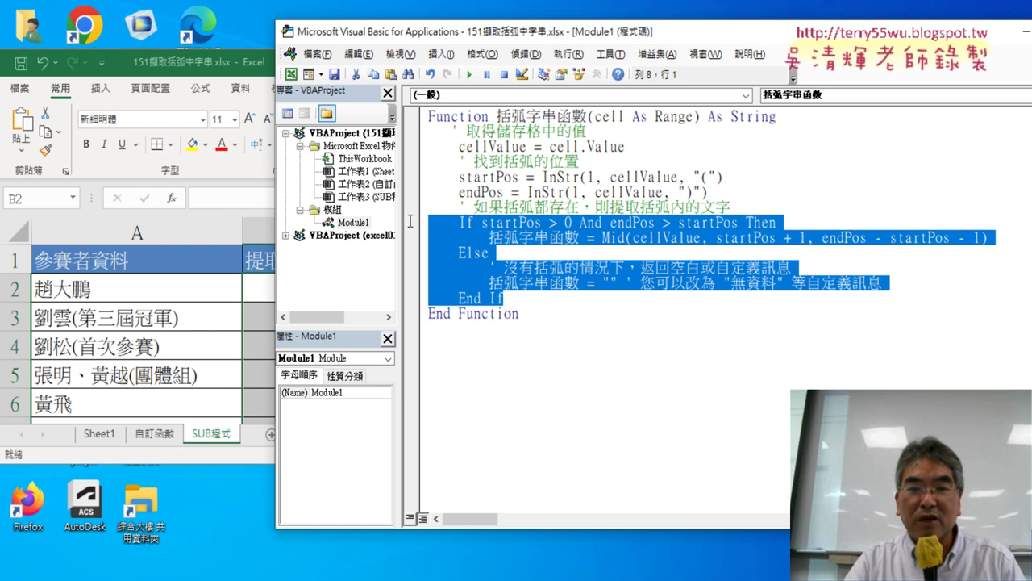
left_click(580, 224)
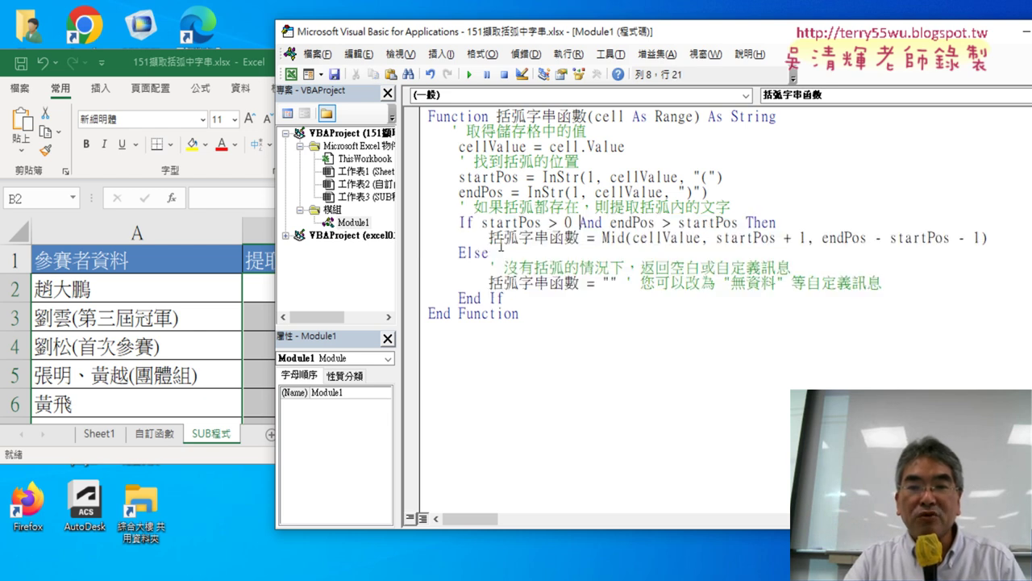
left_click_drag(492, 239, 583, 240)
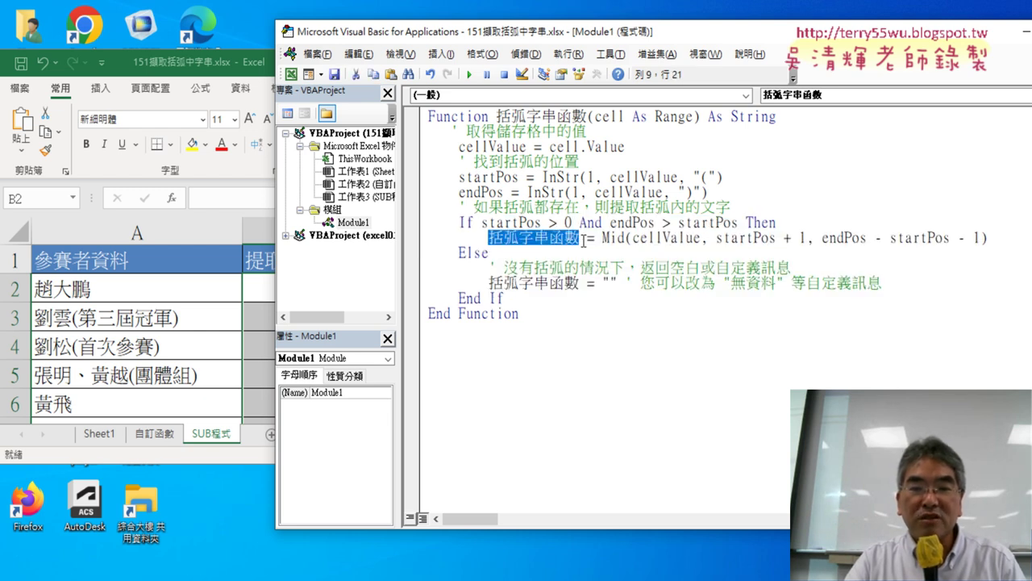
left_click(478, 254)
left_click_drag(490, 283, 615, 284)
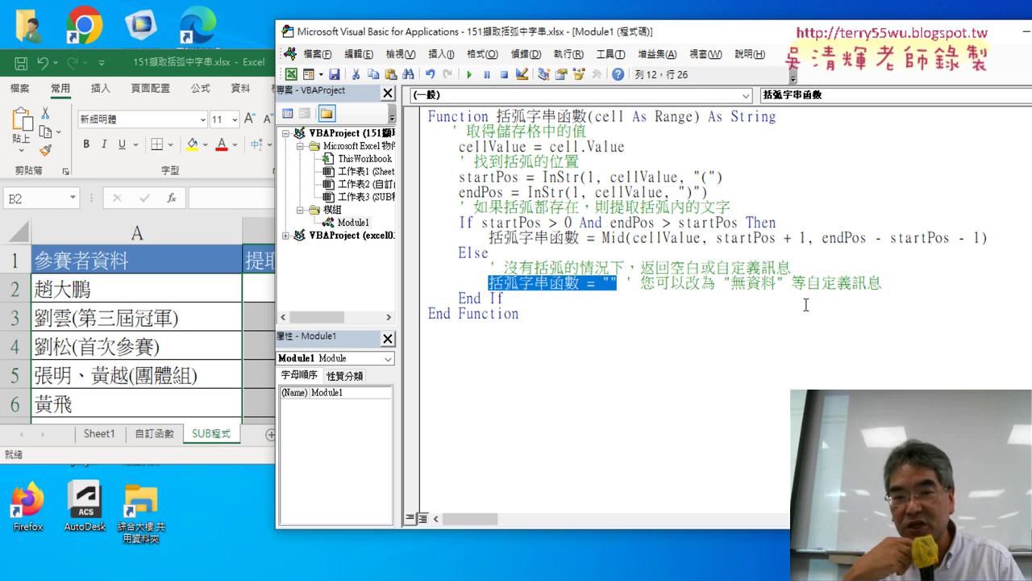
left_click(266, 284)
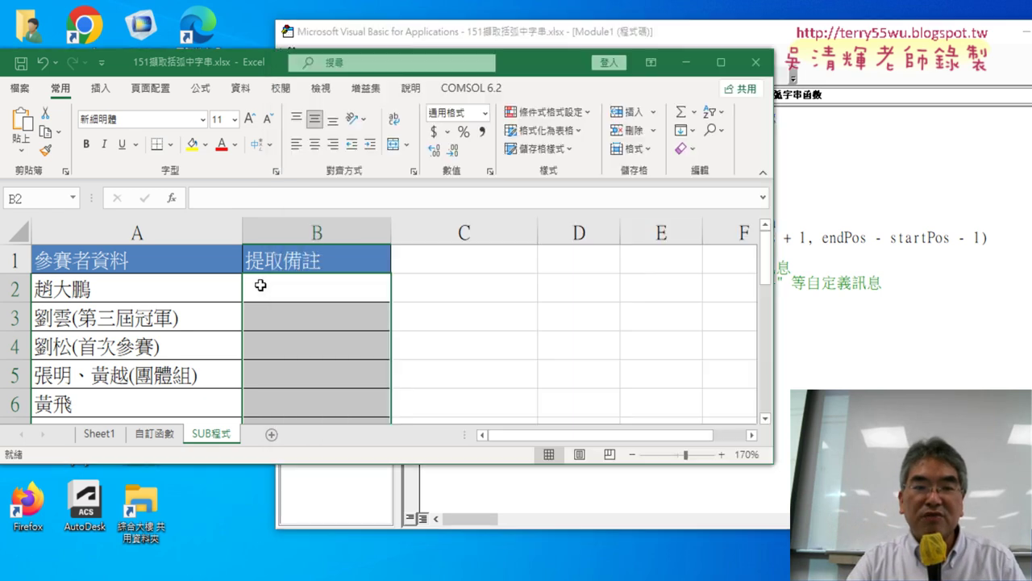
Maximize Excel and choose the user-defined 括弧字串函數 for cell B2.
left_click(721, 62)
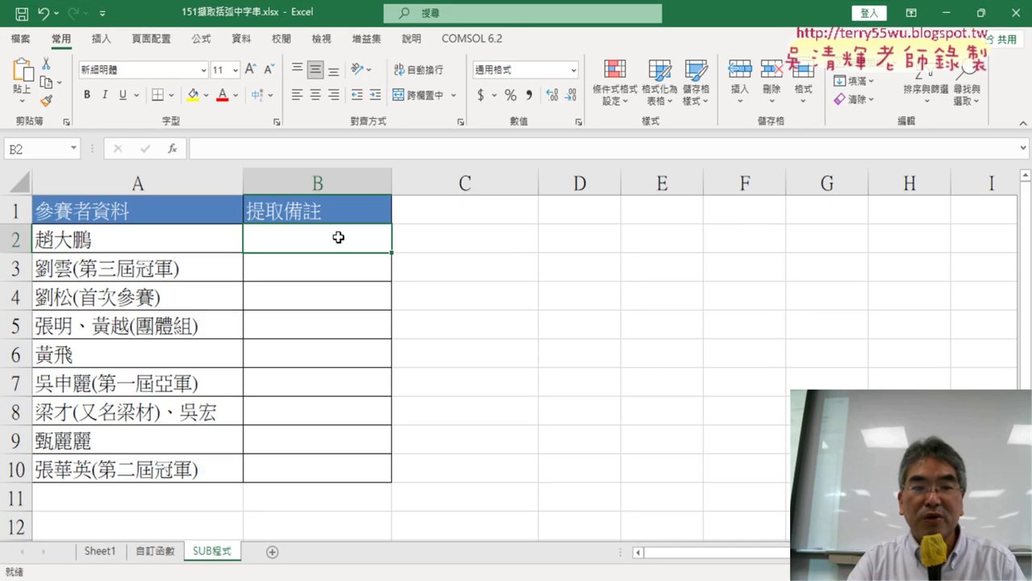
left_click(172, 150)
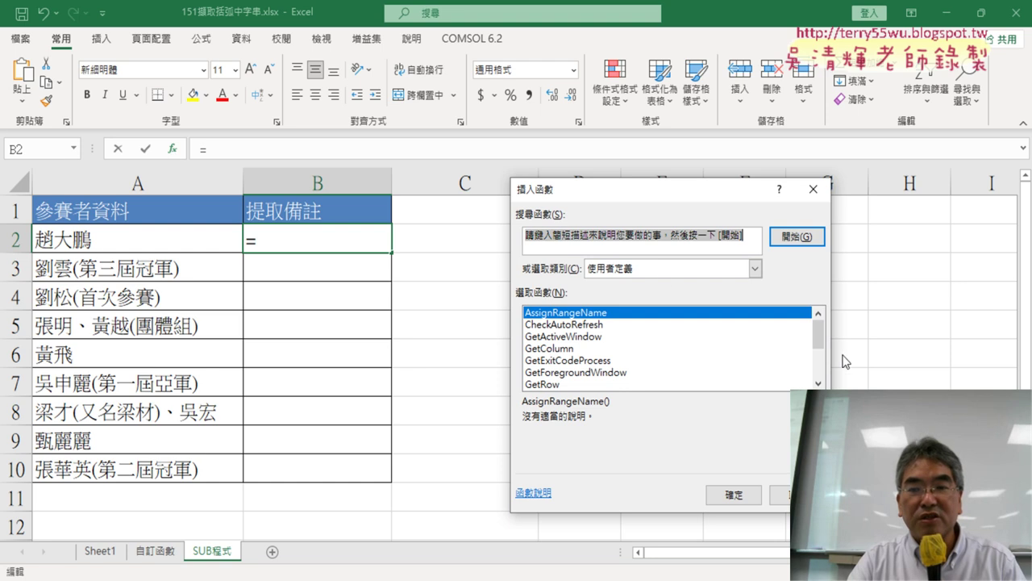
scroll(787, 382, "down", 1)
scroll(787, 382, "down", 2)
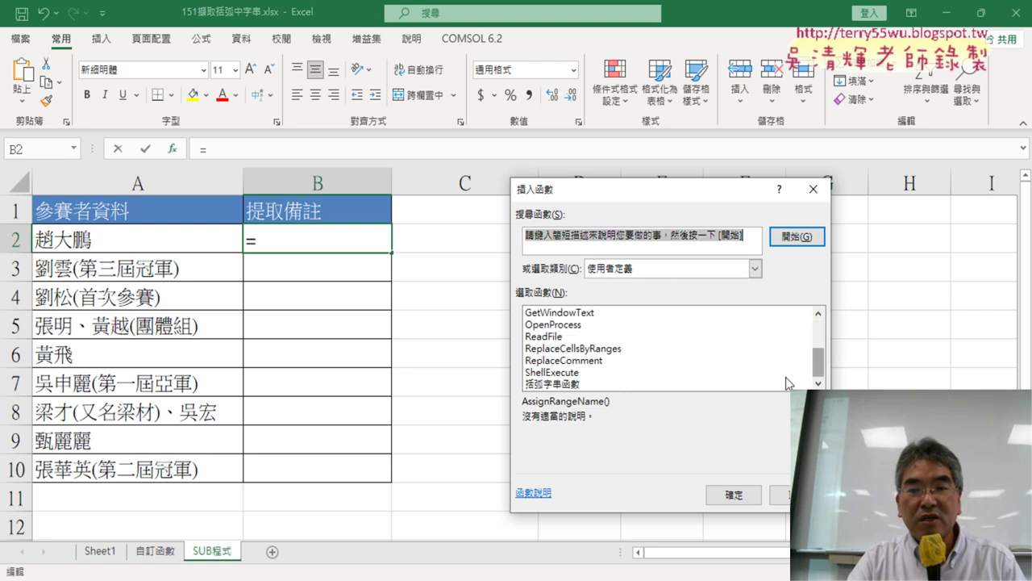
double_click(552, 385)
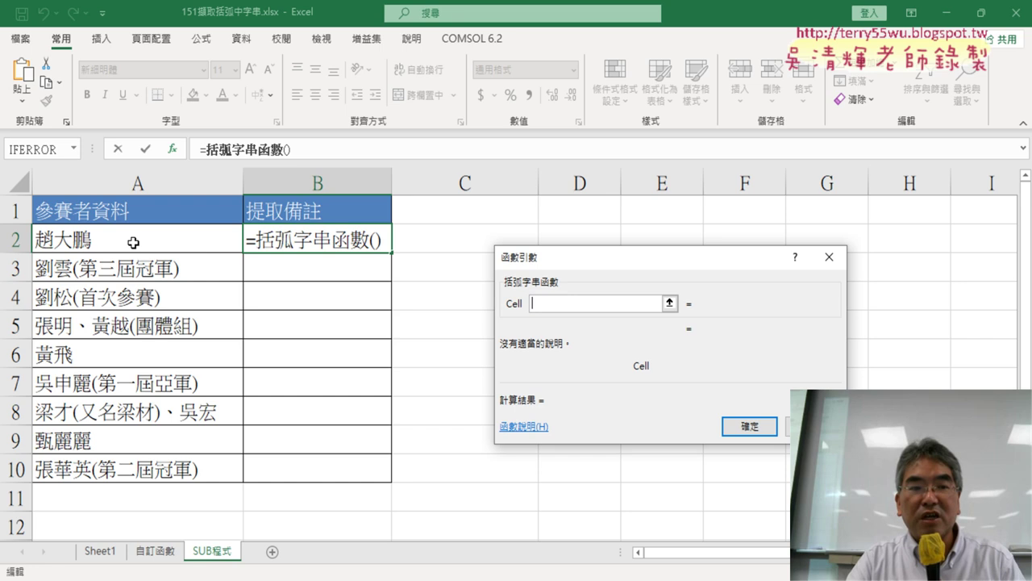
Use A2 as the argument, fill the formula down to B10, then clear B2:B10.
left_click(134, 242)
left_click(765, 425)
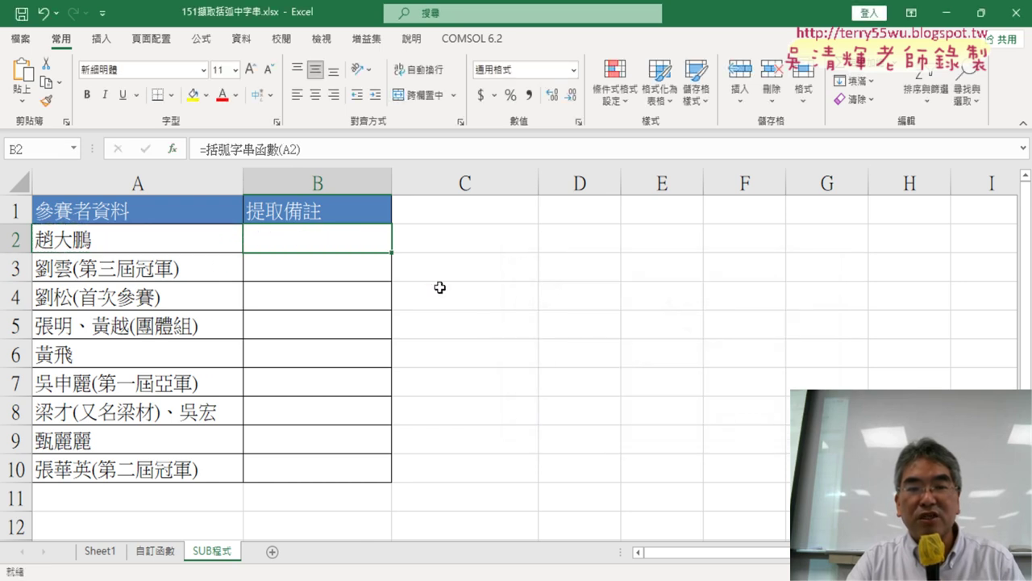
double_click(392, 254)
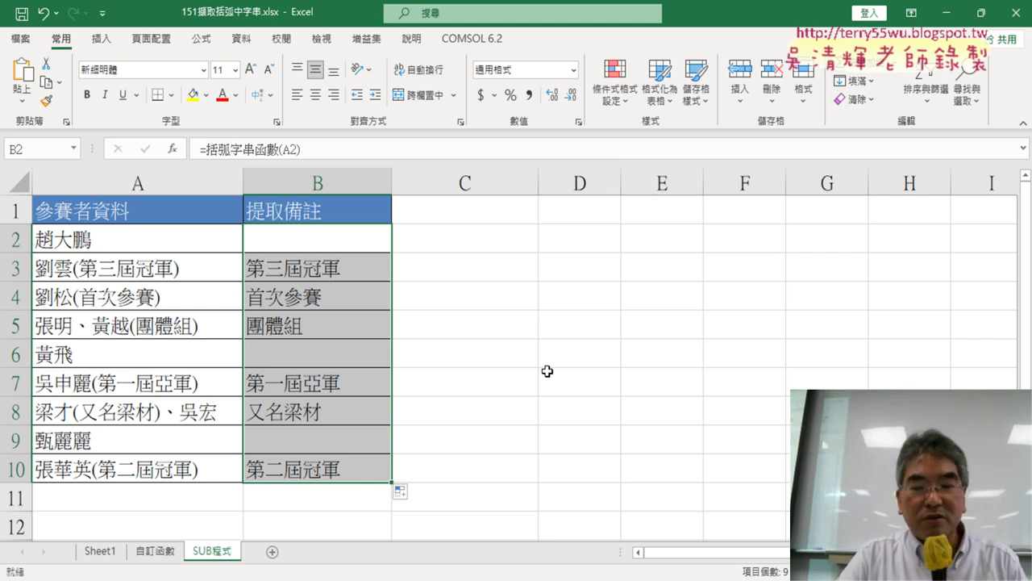
key("Delete")
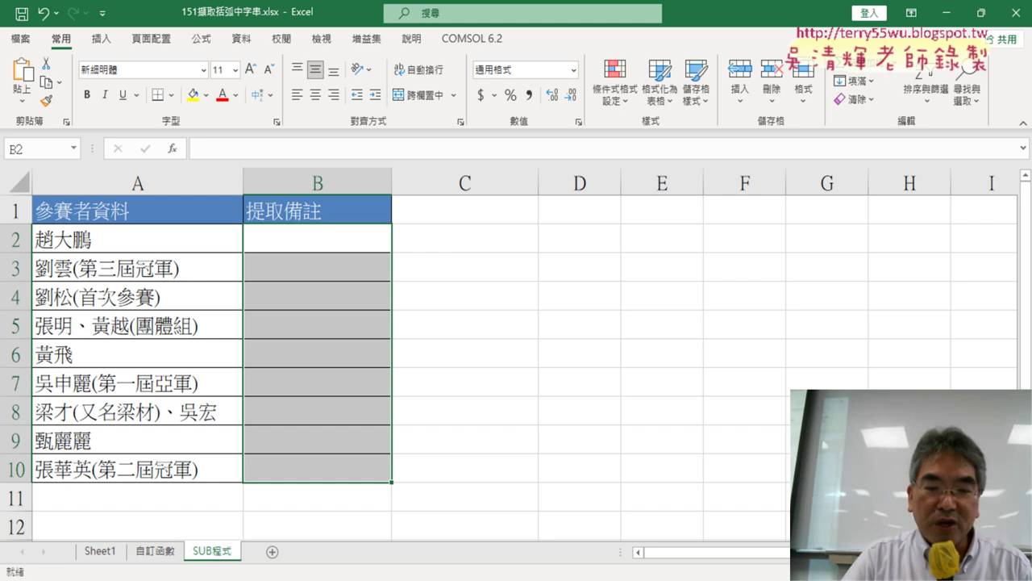
Open the 151擷取括弧內字串.docx notes and highlight the question asking for a VBA Function version.
left_click(377, 516)
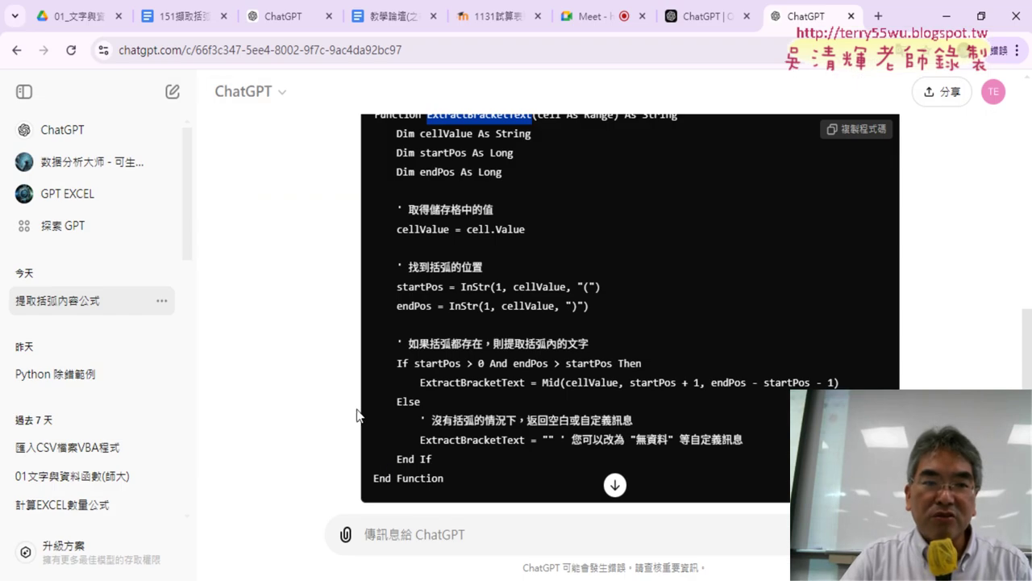
left_click(184, 15)
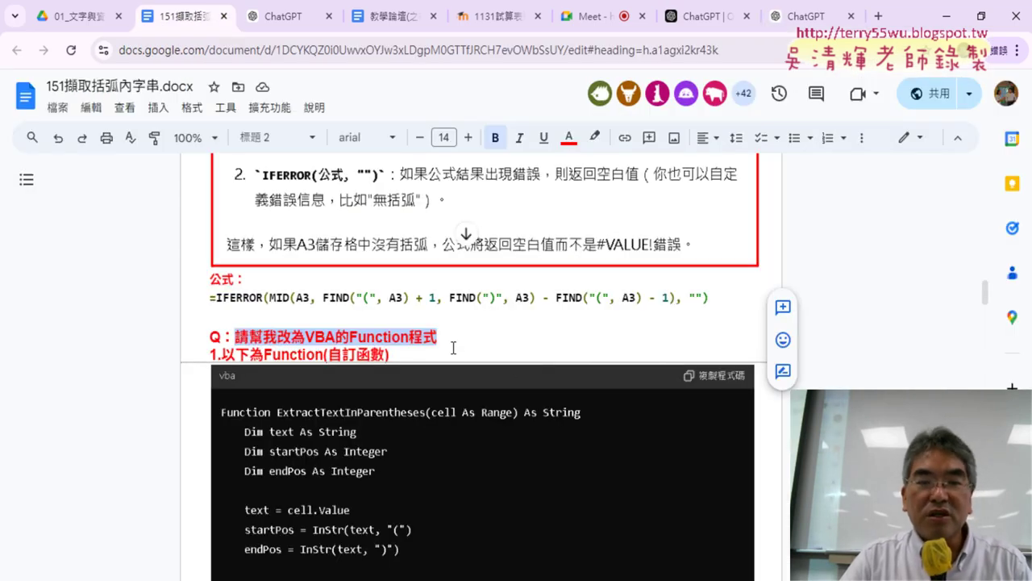
left_click(313, 336)
left_click_drag(236, 336, 442, 337)
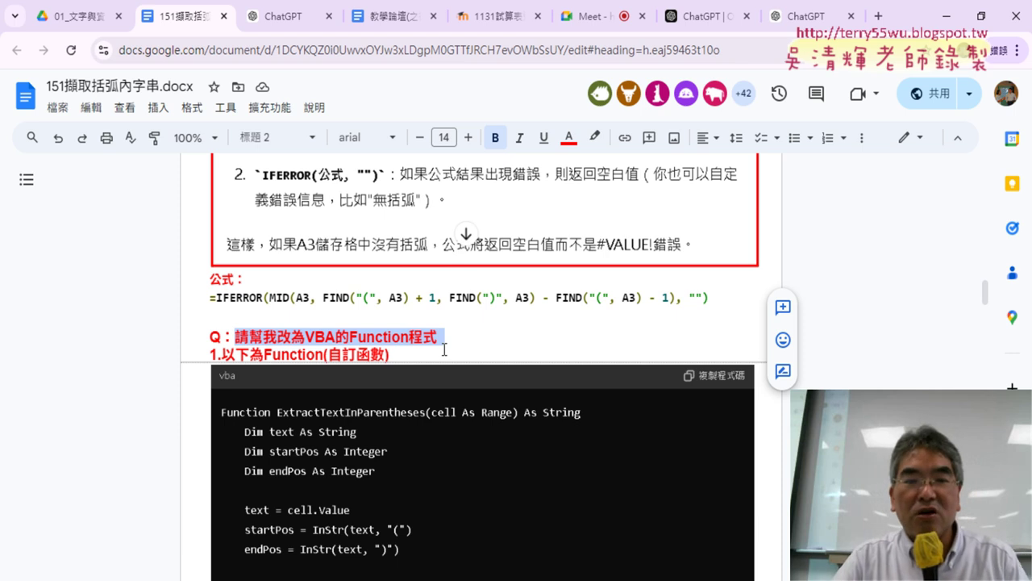
Scroll through the code samples in the notes and return to the ChatGPT tab.
scroll(526, 317, "down", 4)
scroll(526, 317, "down", 5)
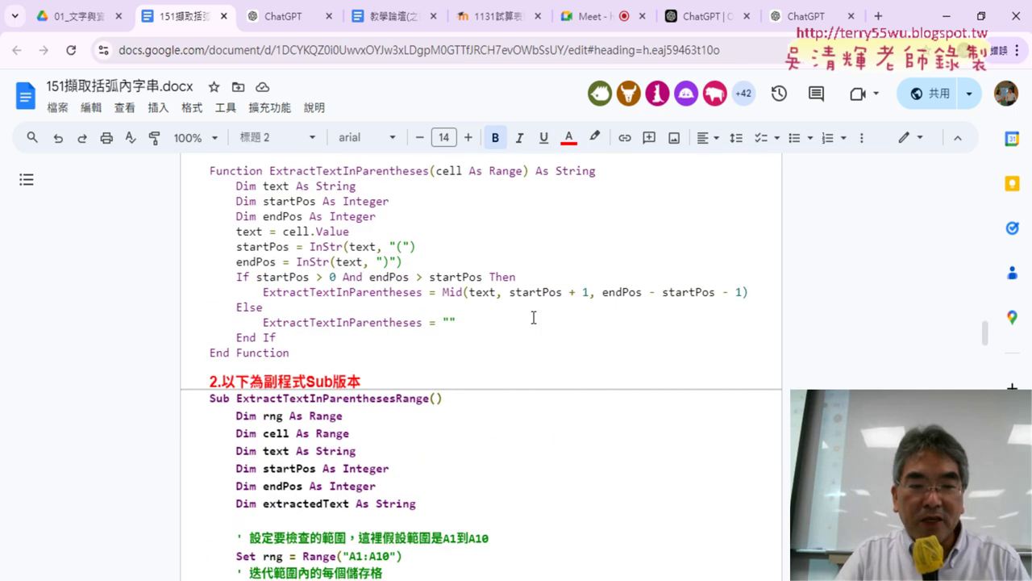
scroll(533, 317, "down", 4)
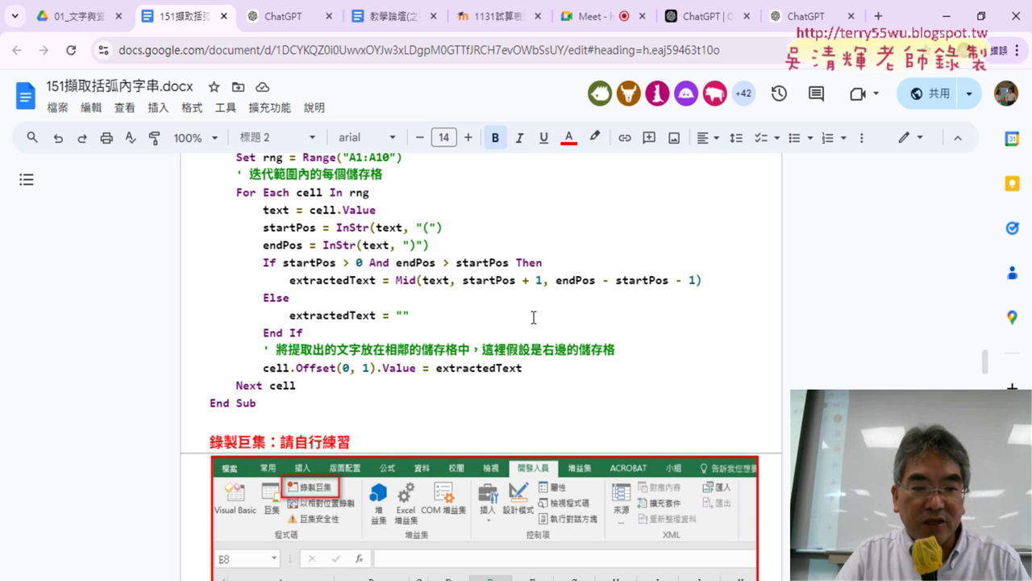
scroll(533, 317, "up", 6)
scroll(528, 312, "up", 6)
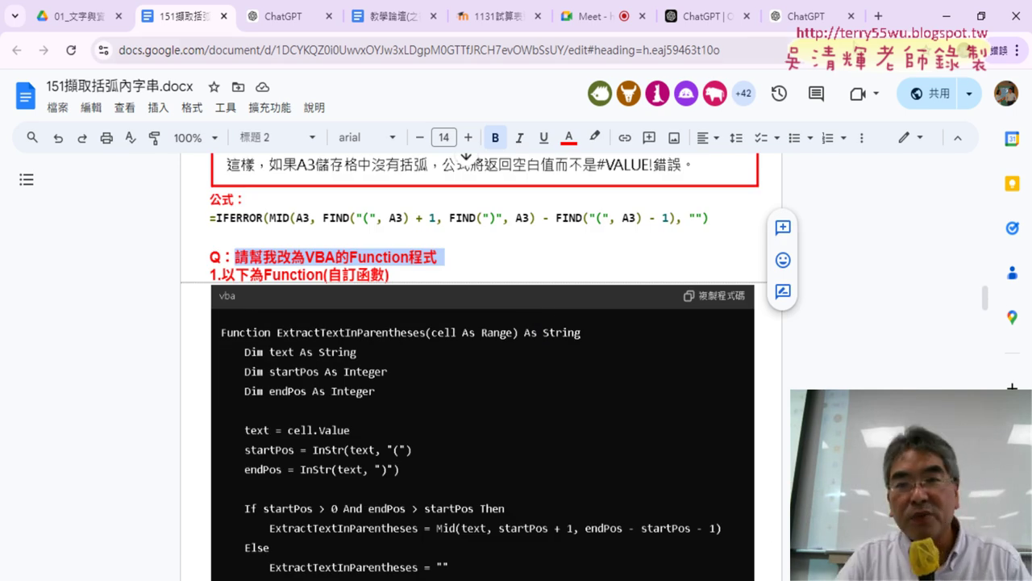
left_click(806, 16)
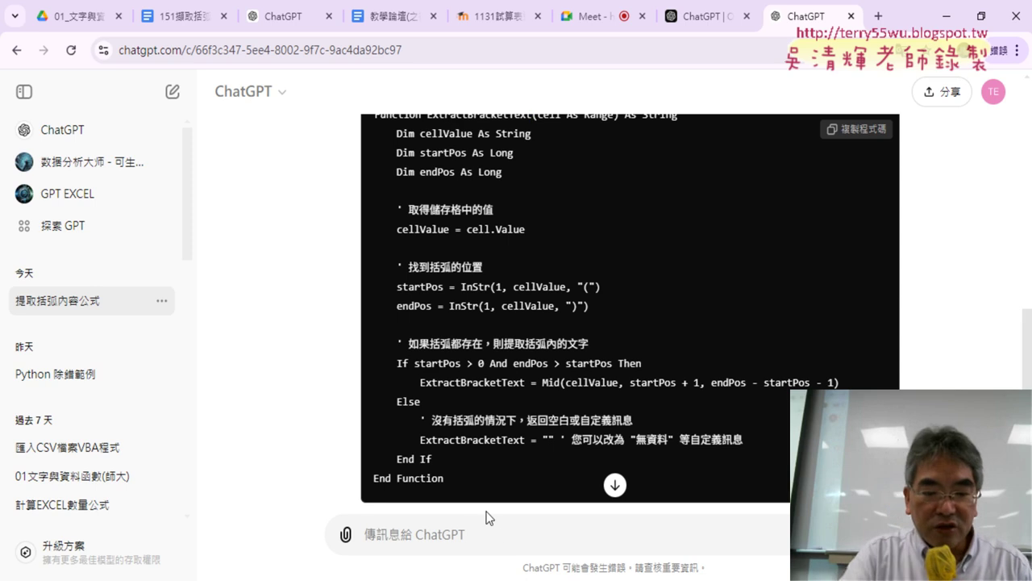
Draft the prompt 請幫我改為VBA的sub程式, replacing 'Function' with 'sub'.
type("請幫我改為VBA的Function程式")
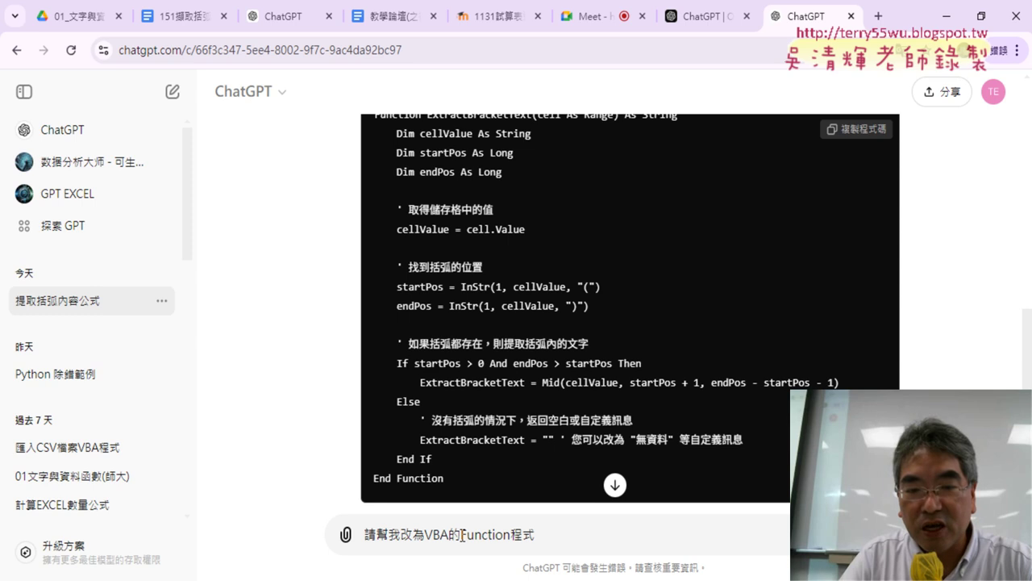
left_click_drag(462, 534, 500, 534)
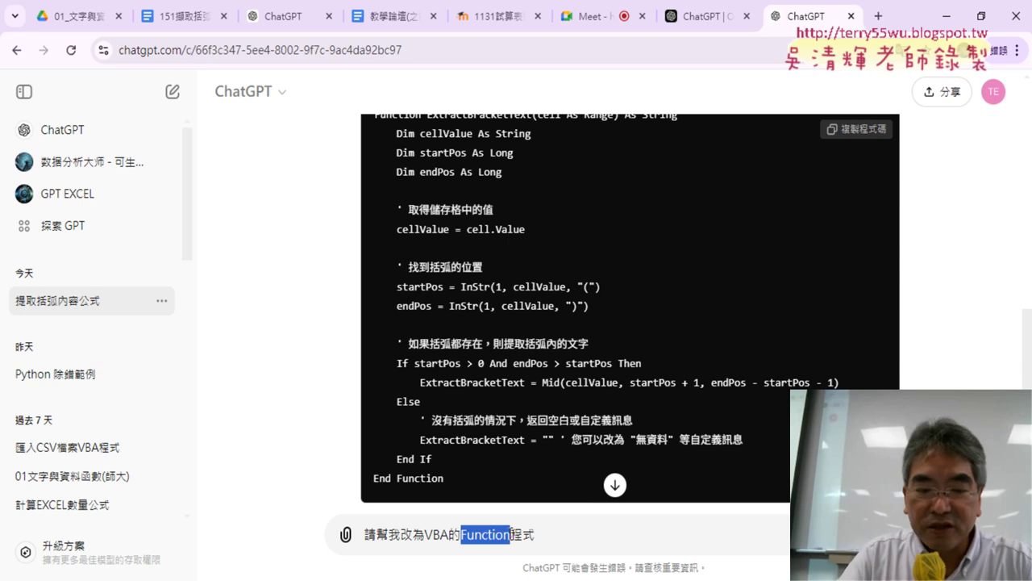
type("sub")
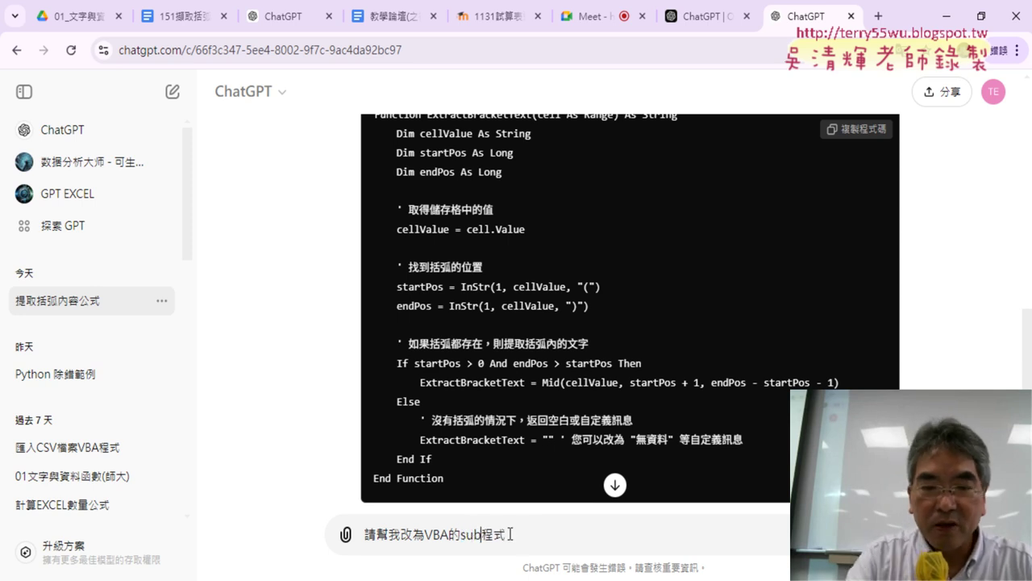
key("End")
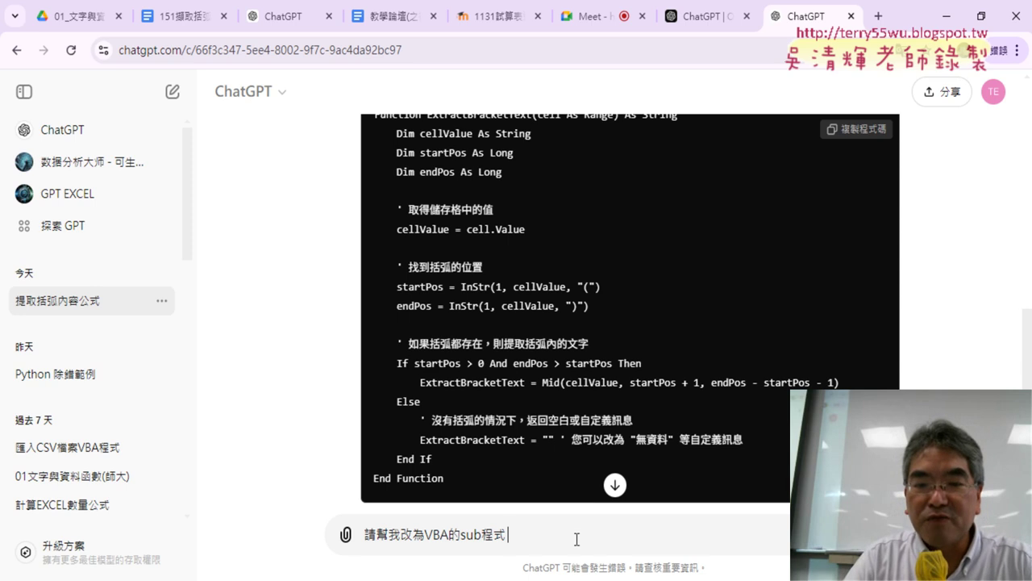
left_click(945, 16)
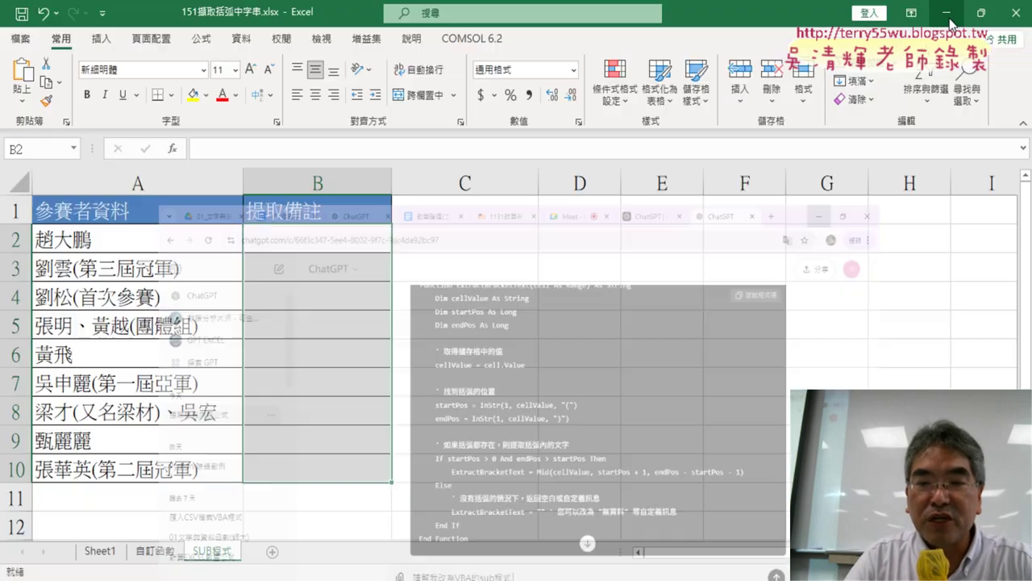
left_click(155, 551)
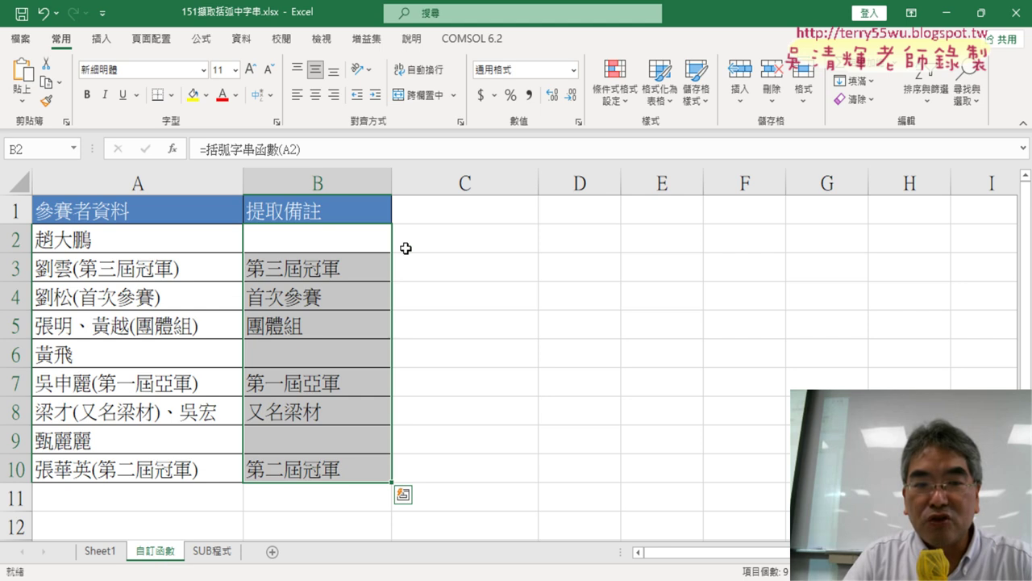
left_click(358, 248)
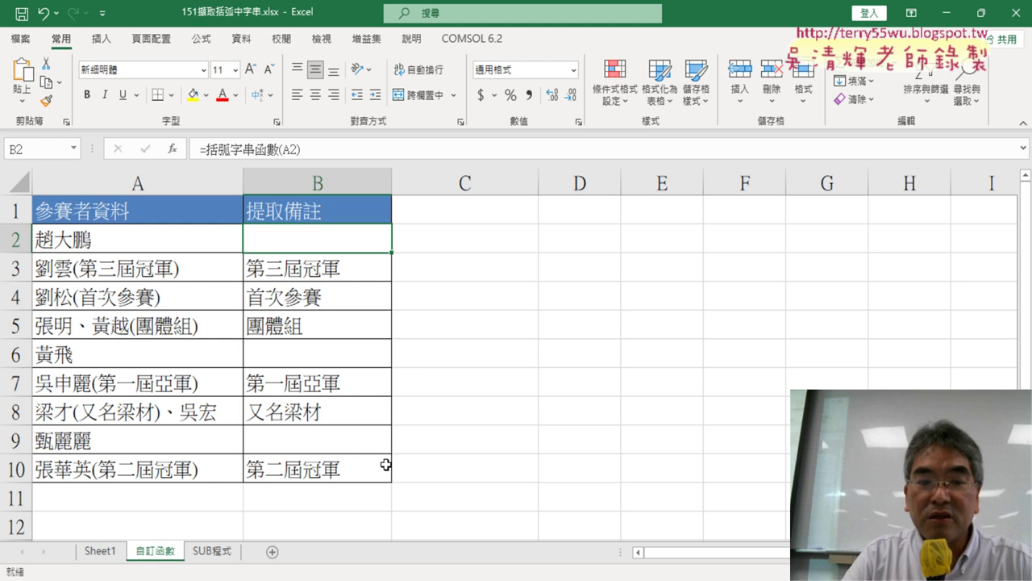
left_click(216, 555)
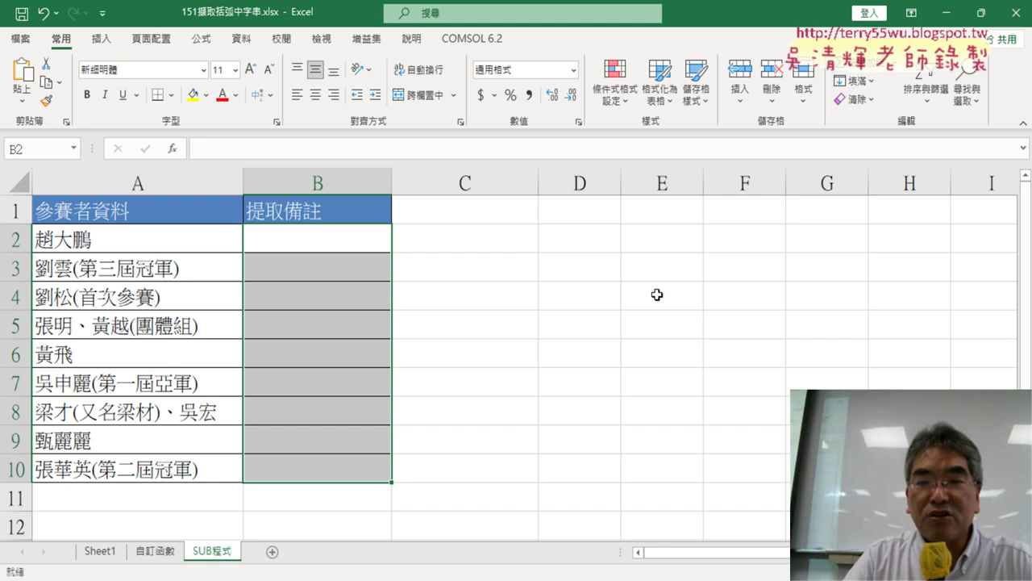
left_click(659, 322)
left_click(348, 240)
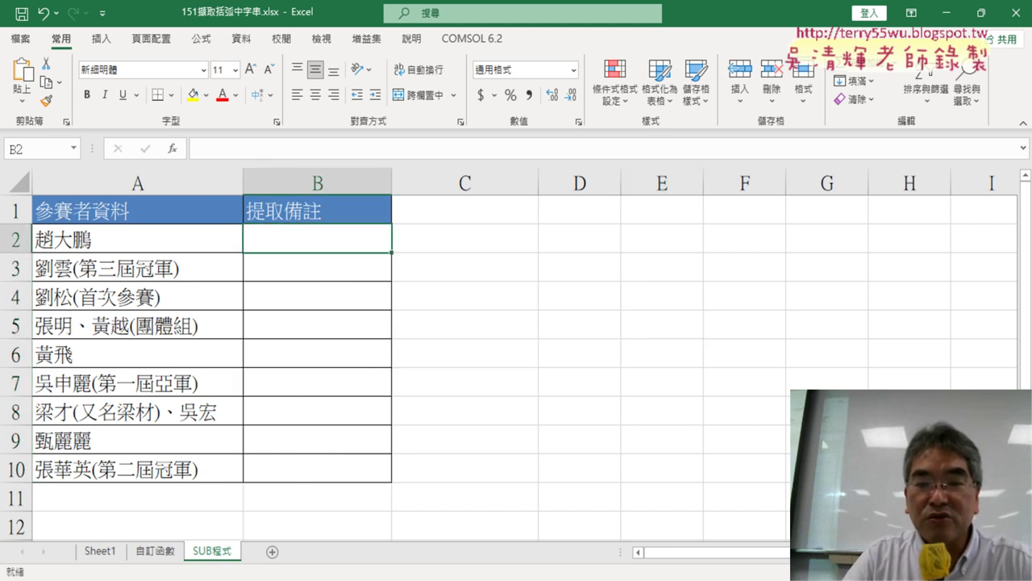
left_click(459, 580)
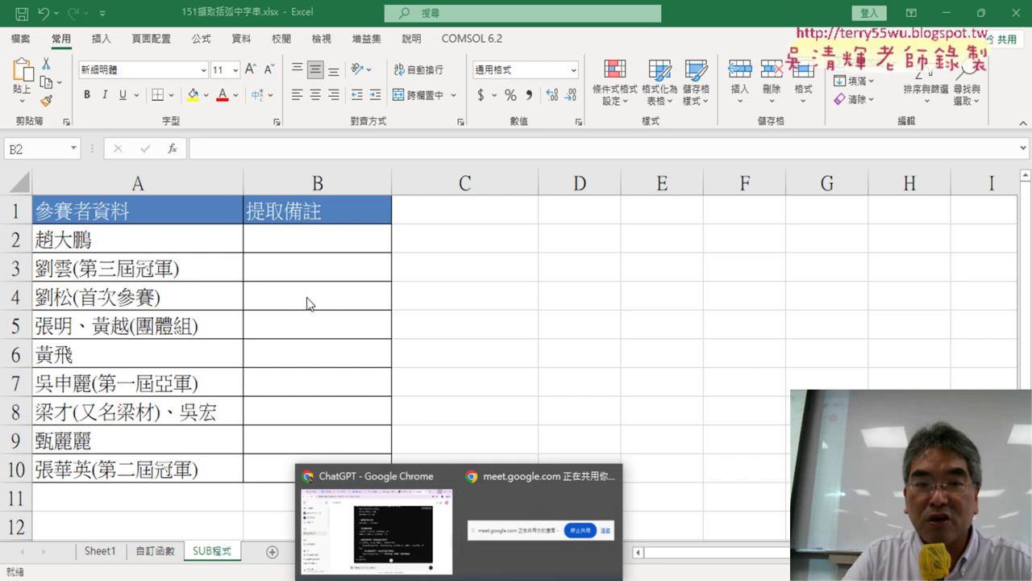
Append '，結果輸出到' to the ChatGPT prompt.
left_click(375, 520)
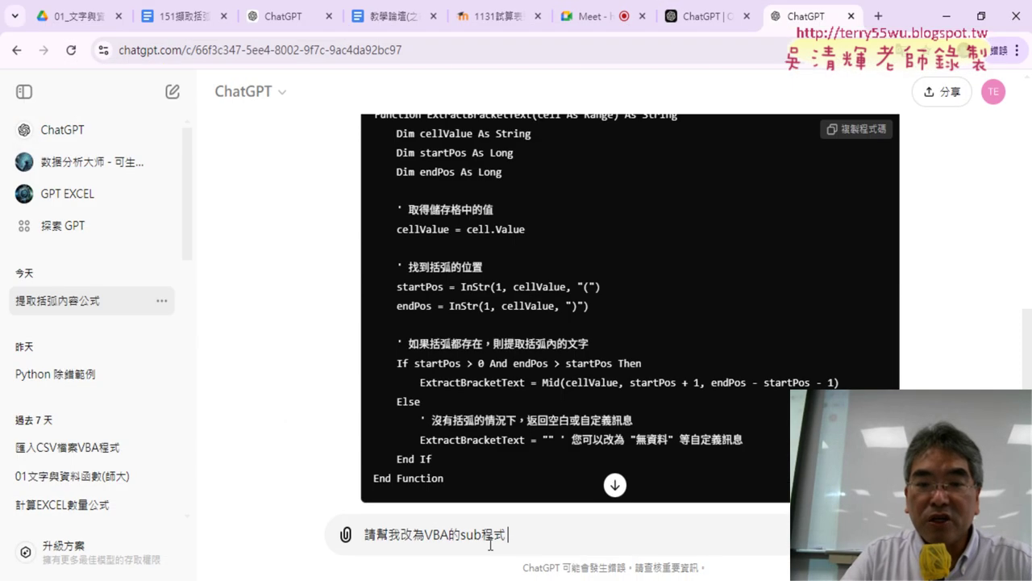
type("ㄓ")
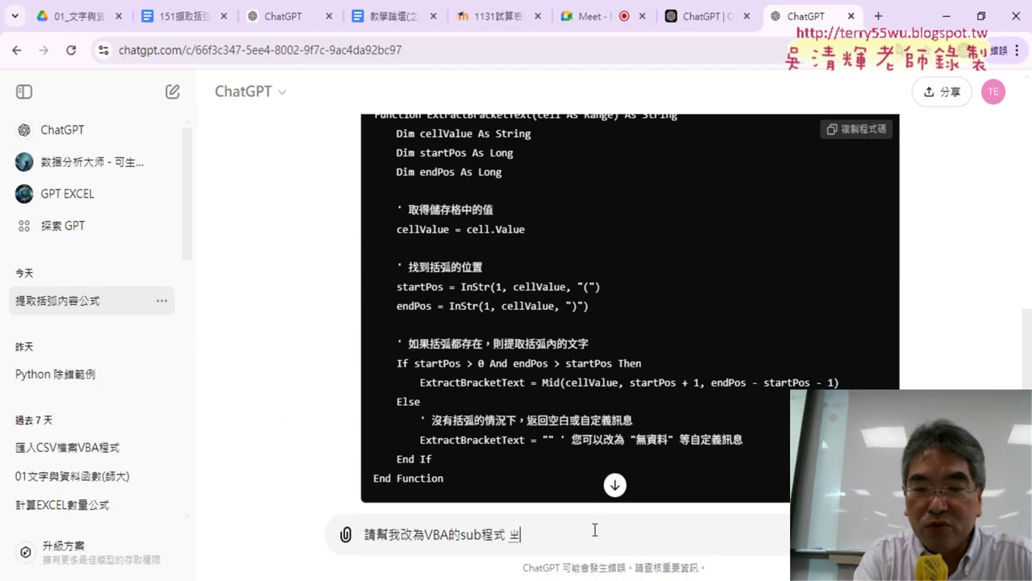
key("BackSpace")
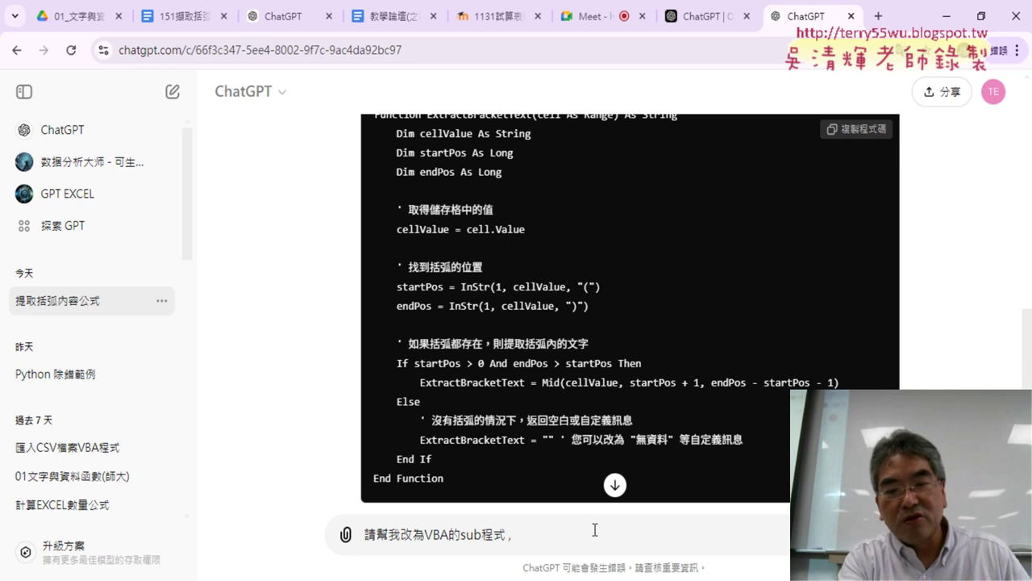
type("ㄓ")
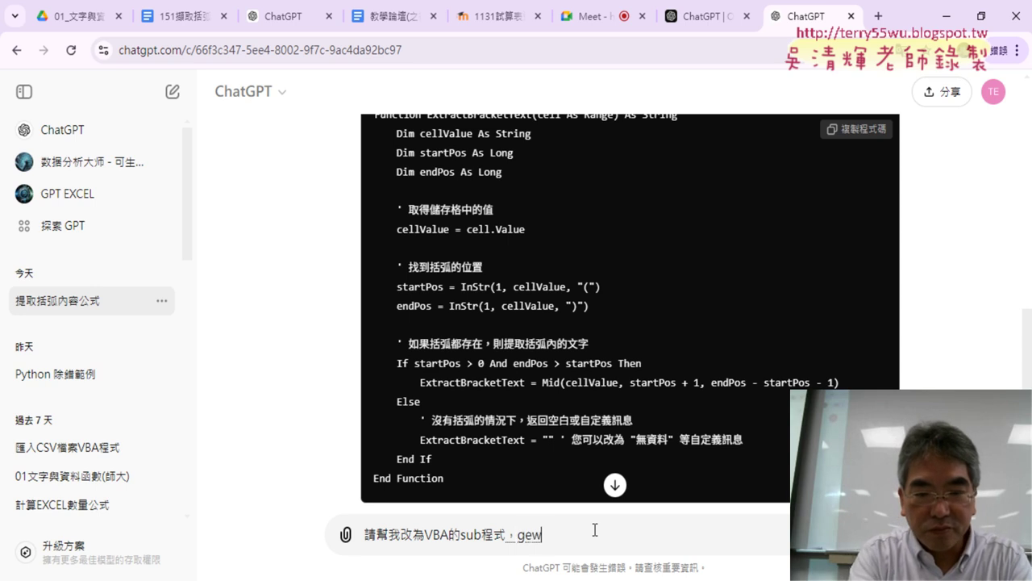
type("結")
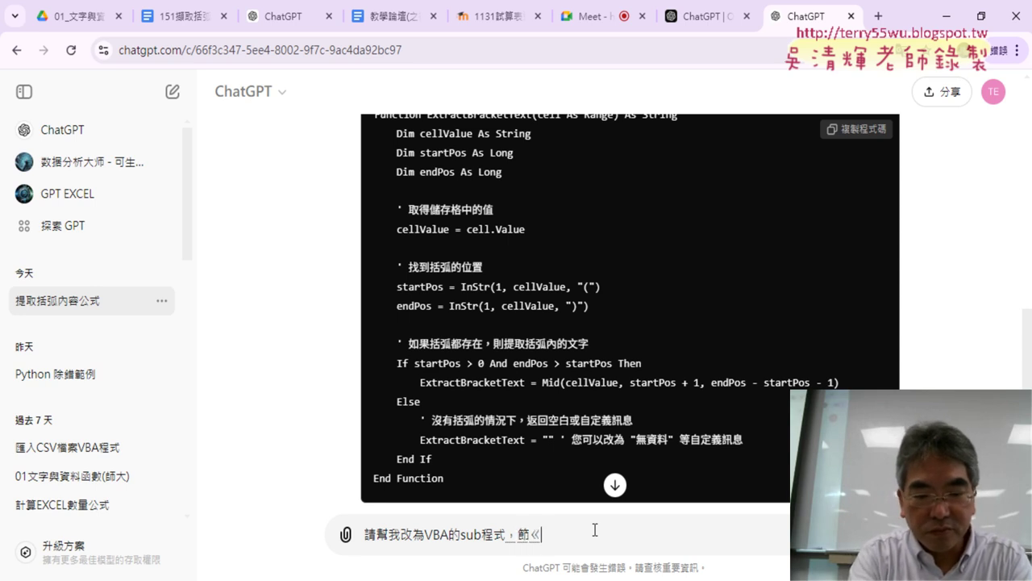
type("果輸出ㄉㄠ")
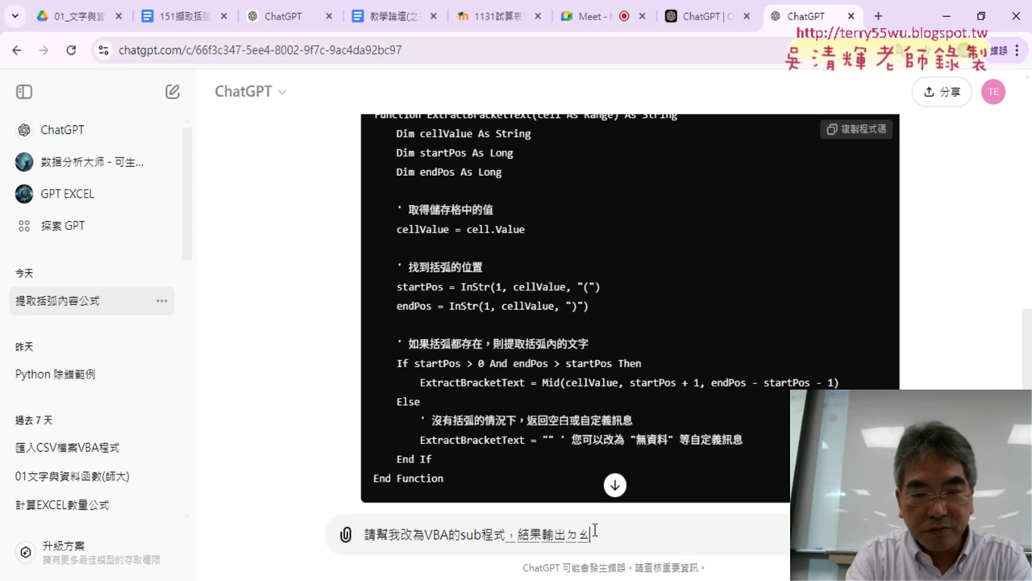
key("BackSpace")
key("BackSpace")
type("到")
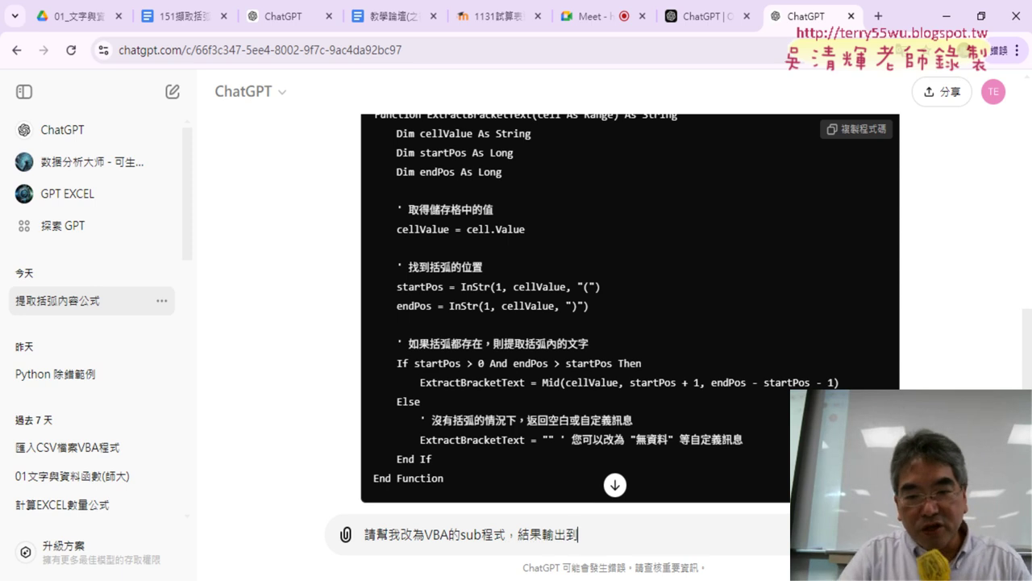
Check the B2:B10 range in Excel, then add 'B2:B10' to the prompt.
left_click(448, 508)
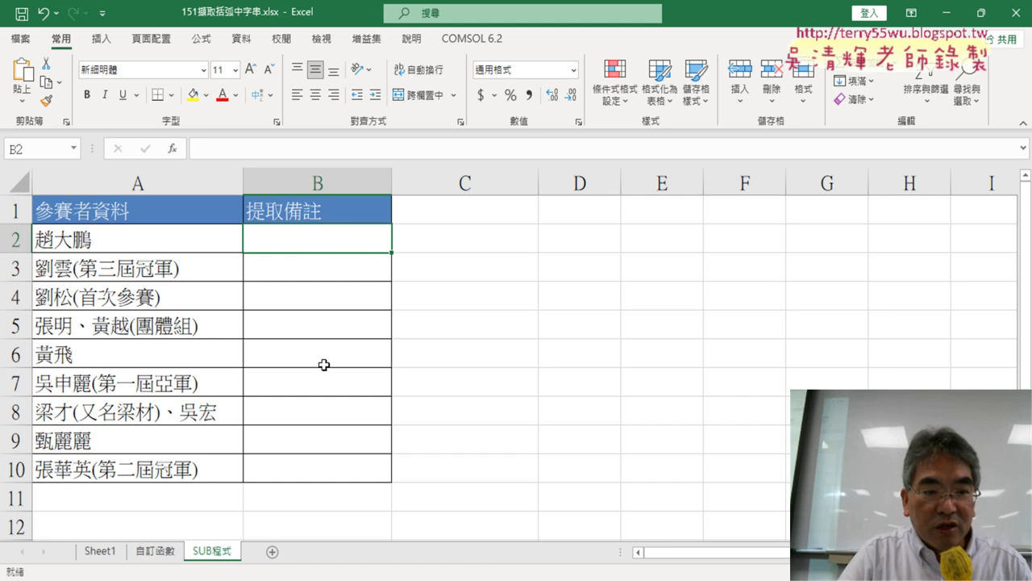
left_click_drag(343, 236, 345, 466)
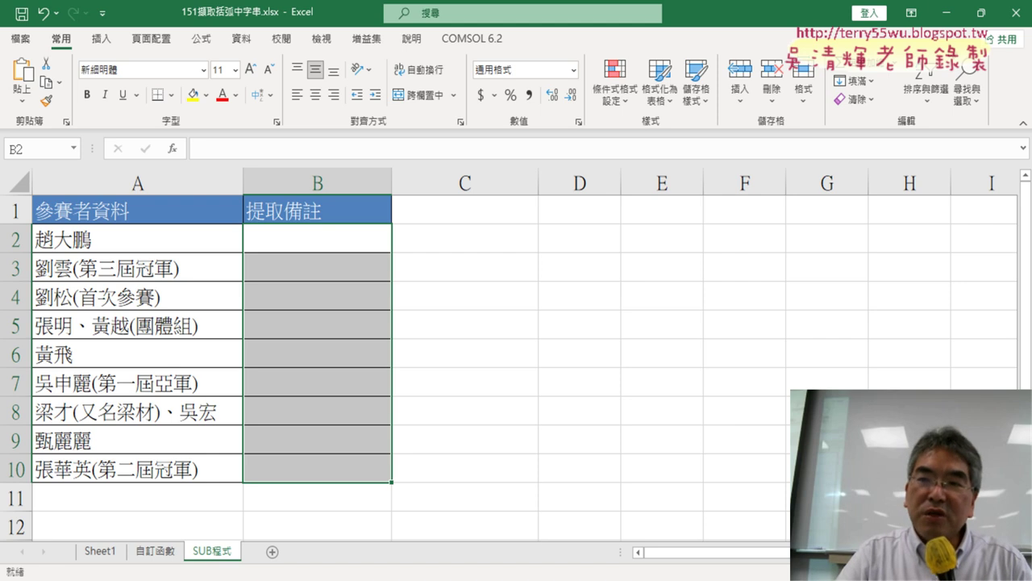
left_click(946, 12)
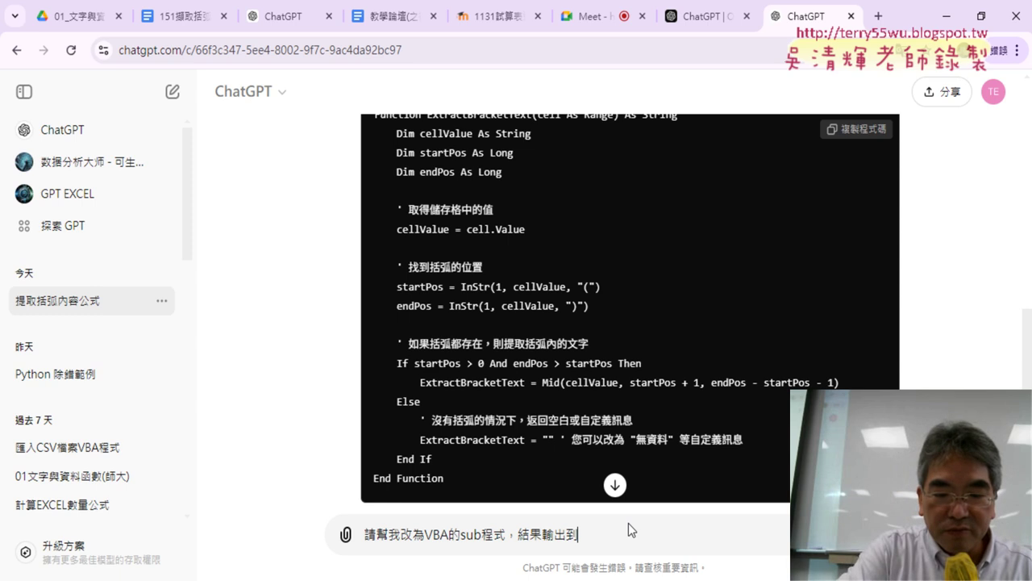
type("B2")
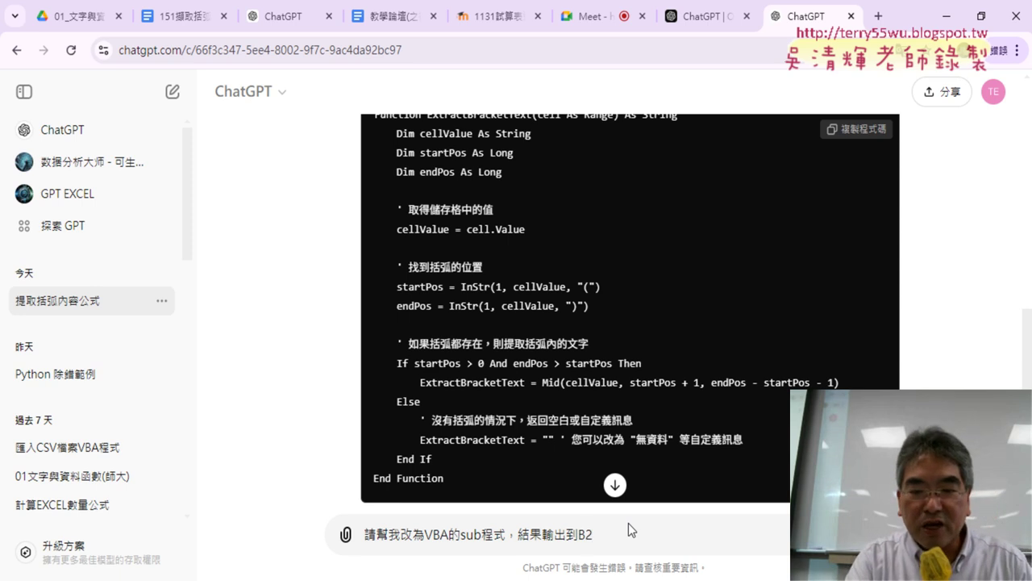
type(":")
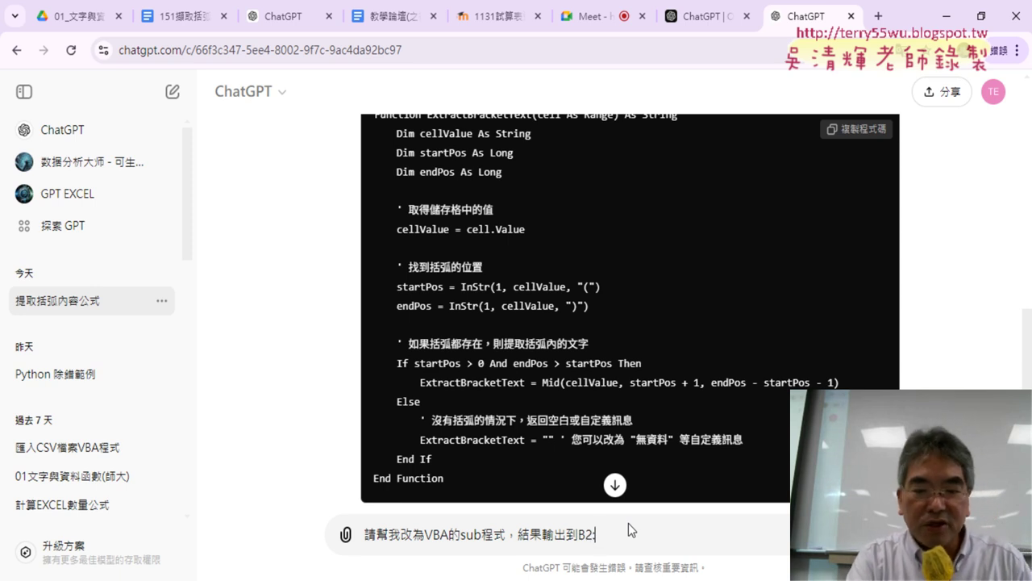
type("B1")
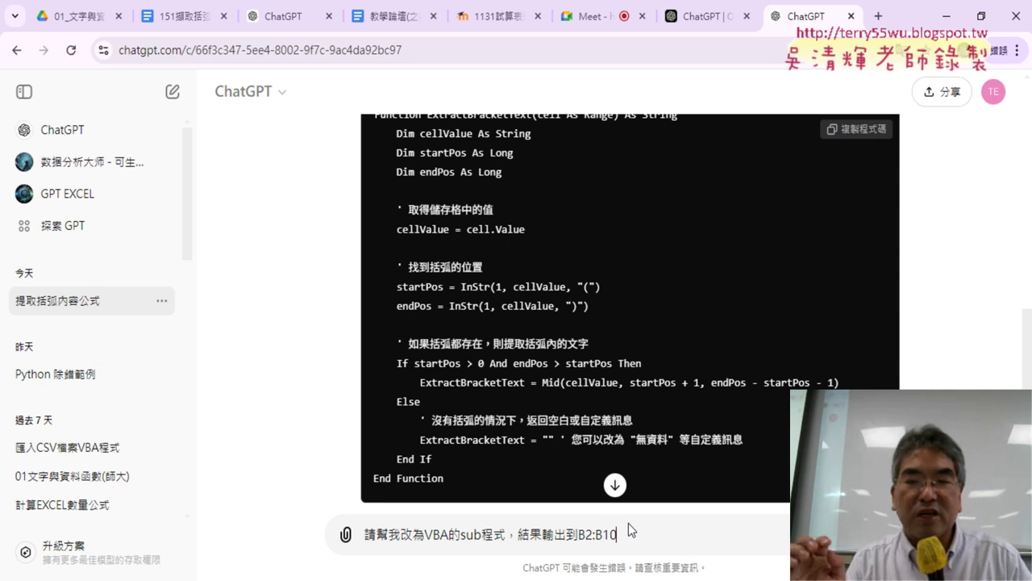
type("0")
left_click_drag(509, 538, 627, 539)
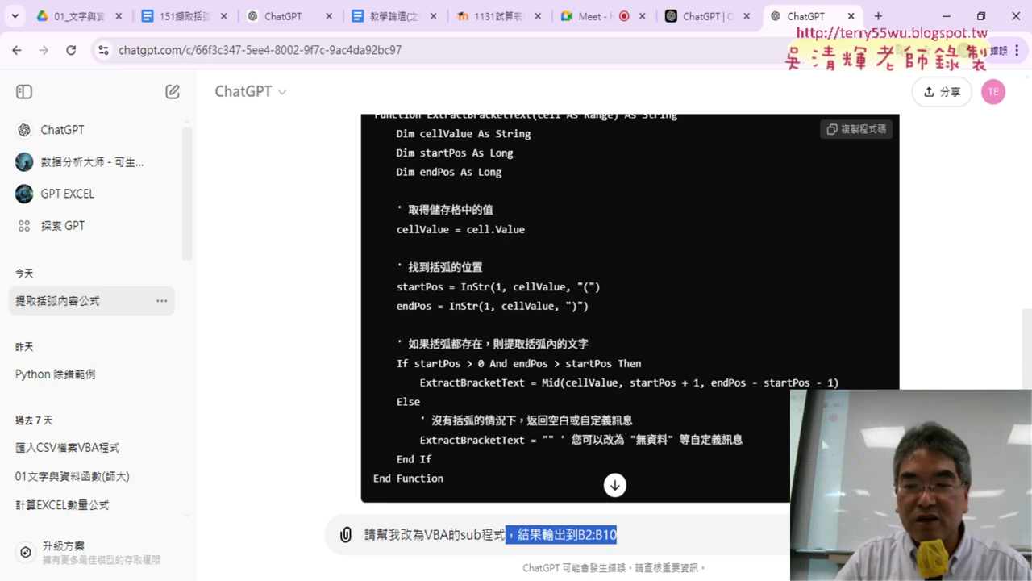
Send the prompt and read the opening description of ChatGPT's reply.
key("Return")
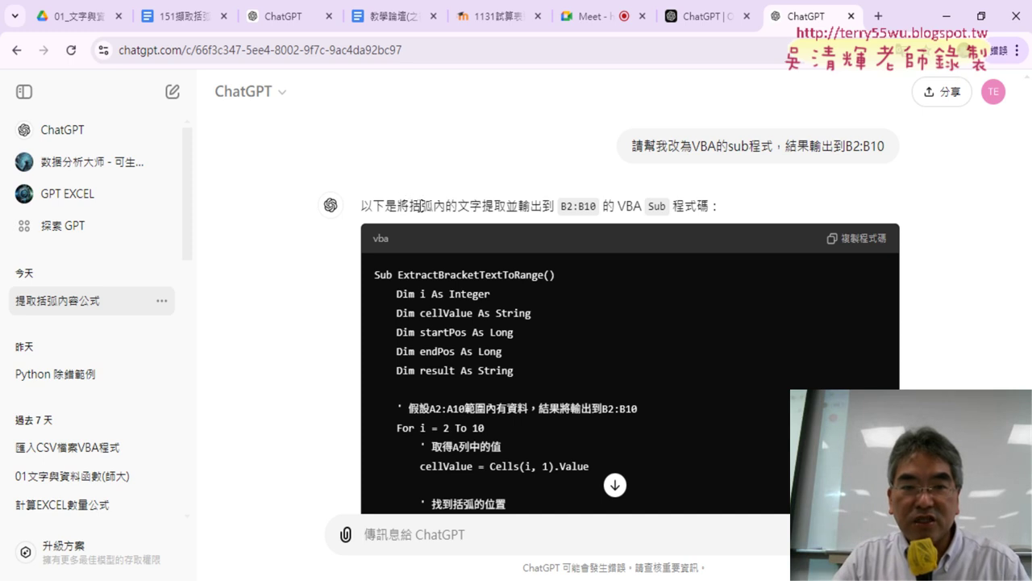
left_click_drag(409, 207, 694, 213)
left_click_drag(706, 211, 708, 211)
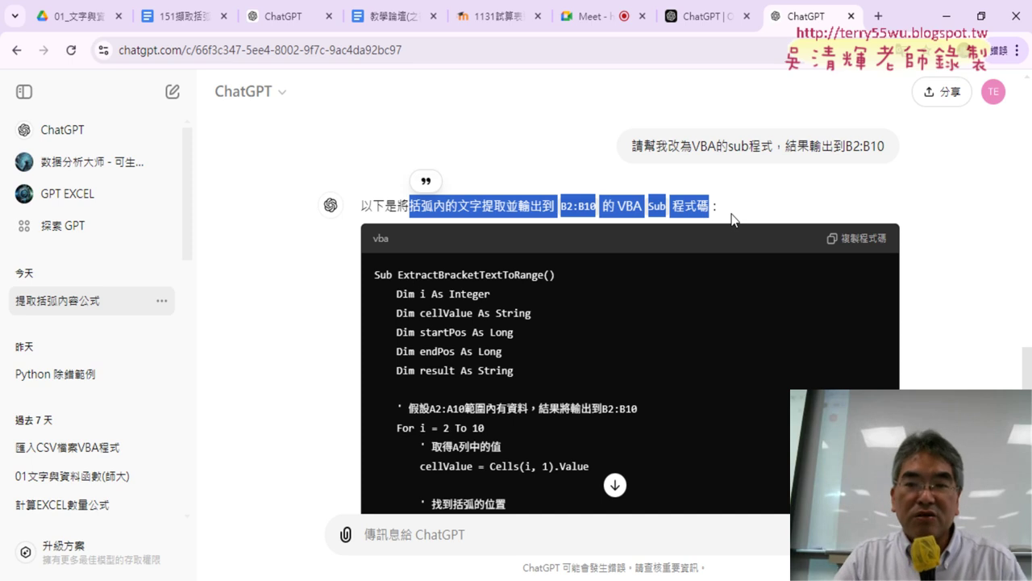
scroll(746, 222, "down", 2)
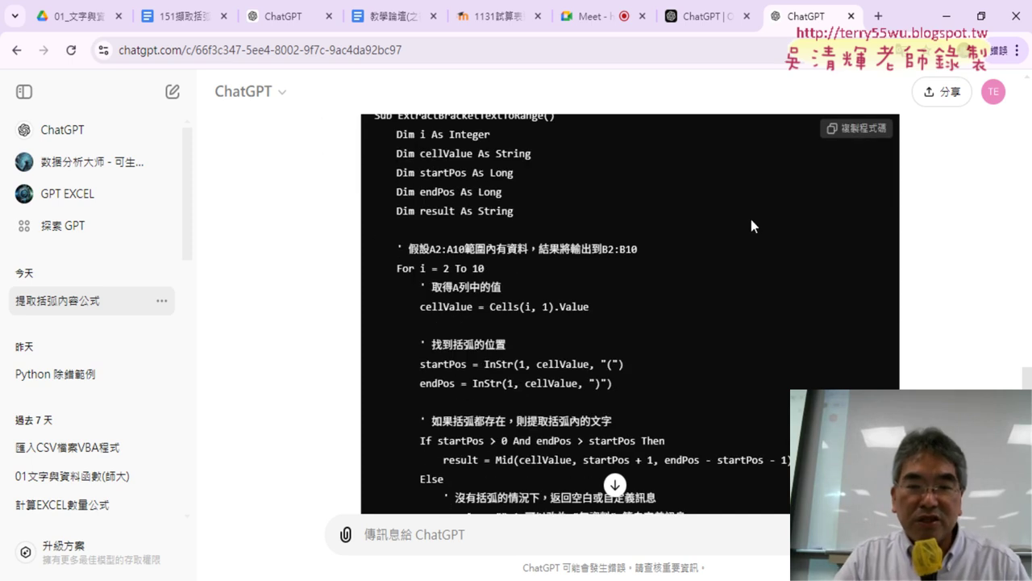
scroll(751, 226, "up", 1)
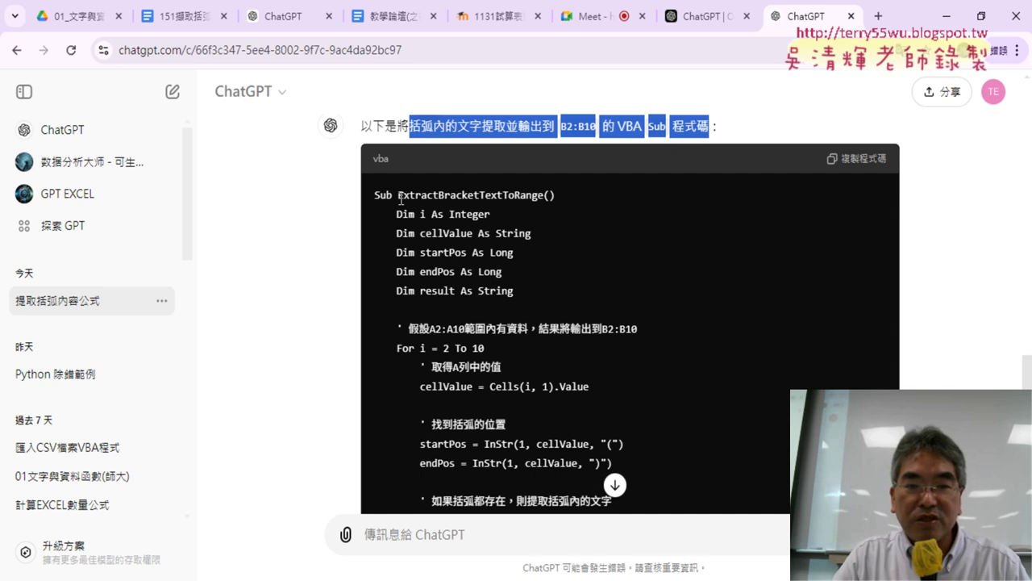
Copy the generated ExtractBracketTextToRange Sub code and switch to the VBA editor.
left_click_drag(398, 194, 543, 198)
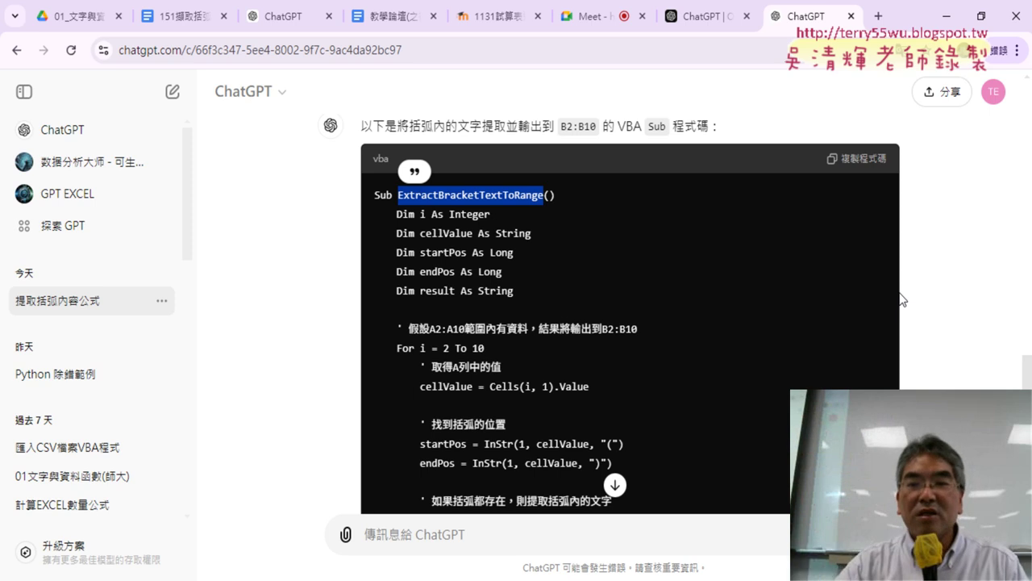
left_click(851, 158)
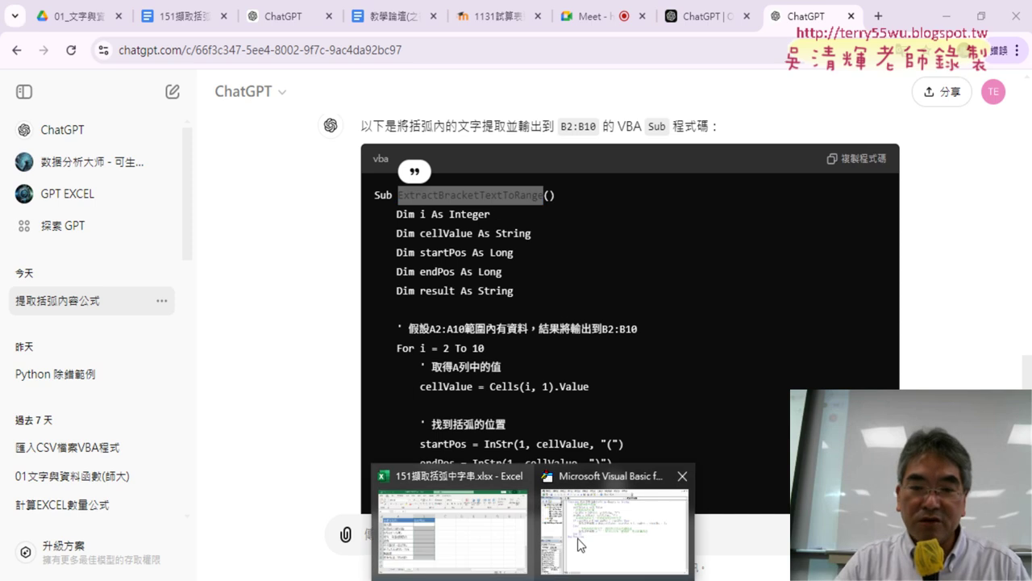
left_click(577, 538)
Paste the copied extraction Sub on the blank line below End Function.
left_click(516, 341)
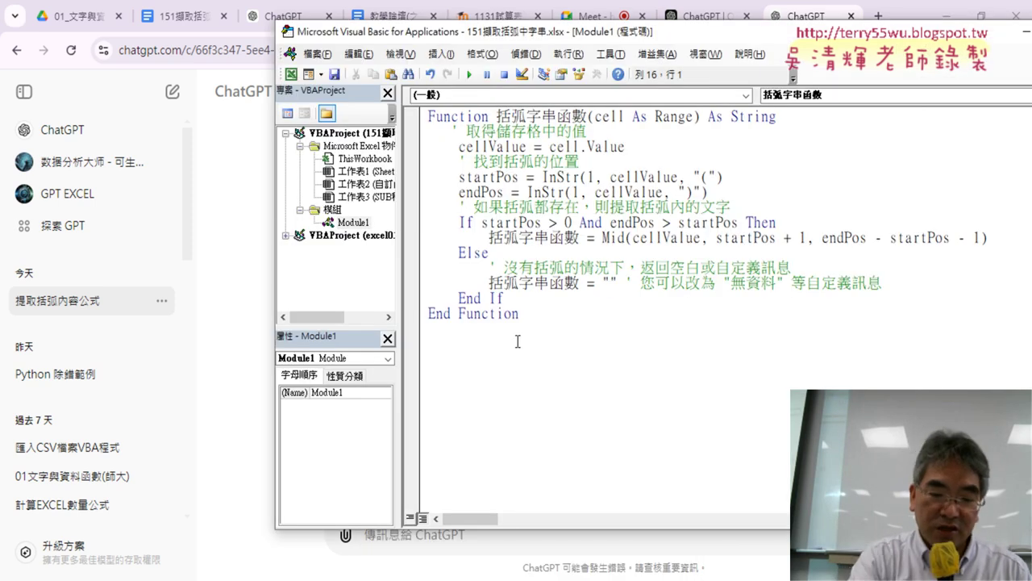
key("ctrl+v")
scroll(540, 313, "up", 1)
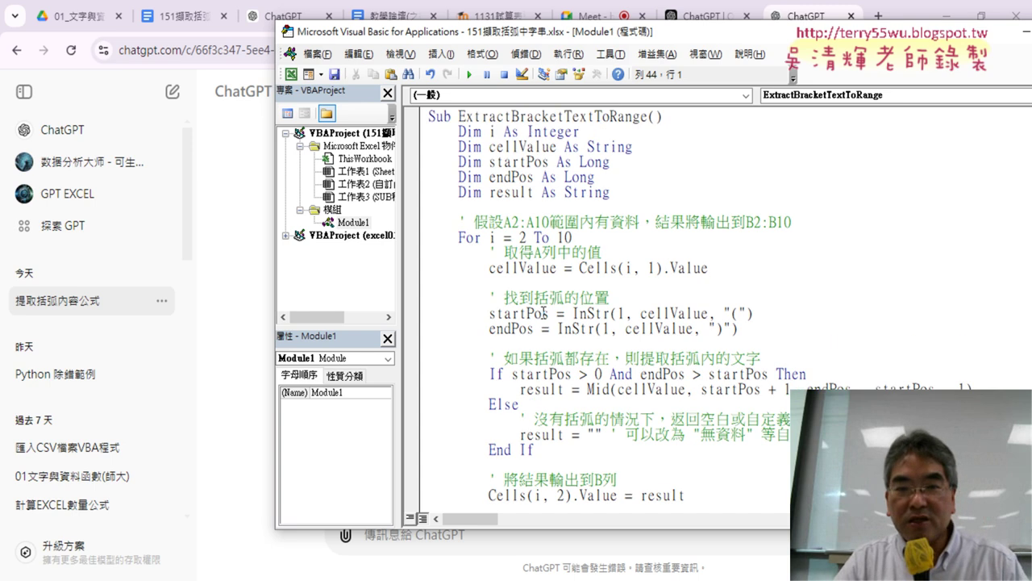
scroll(540, 313, "up", 2)
Rename the pasted Sub from ExtractBracketTextToRange to 括弧字串, then minimize Chrome.
left_click_drag(458, 207, 648, 208)
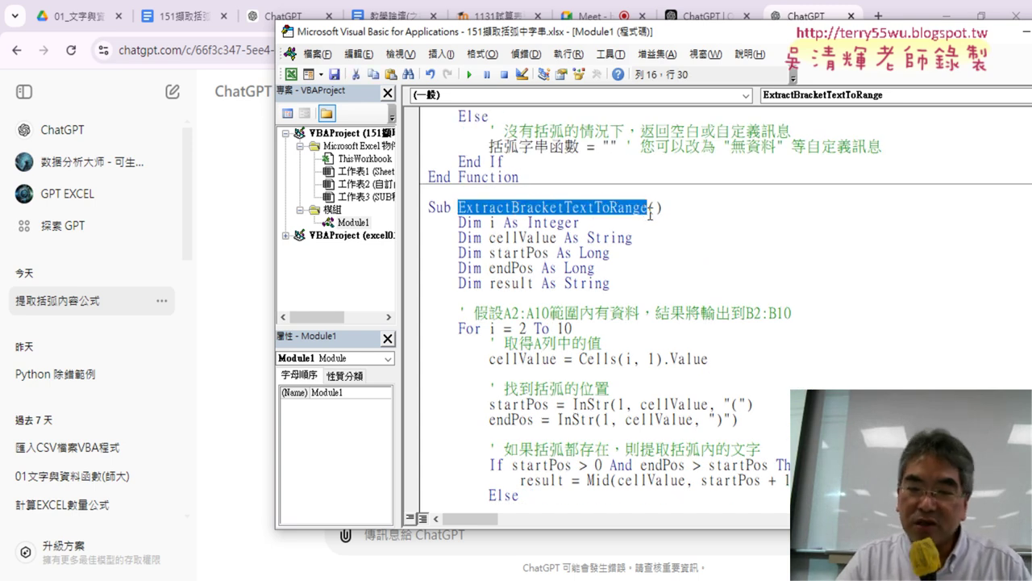
scroll(649, 214, "up", 1)
scroll(649, 216, "up", 2)
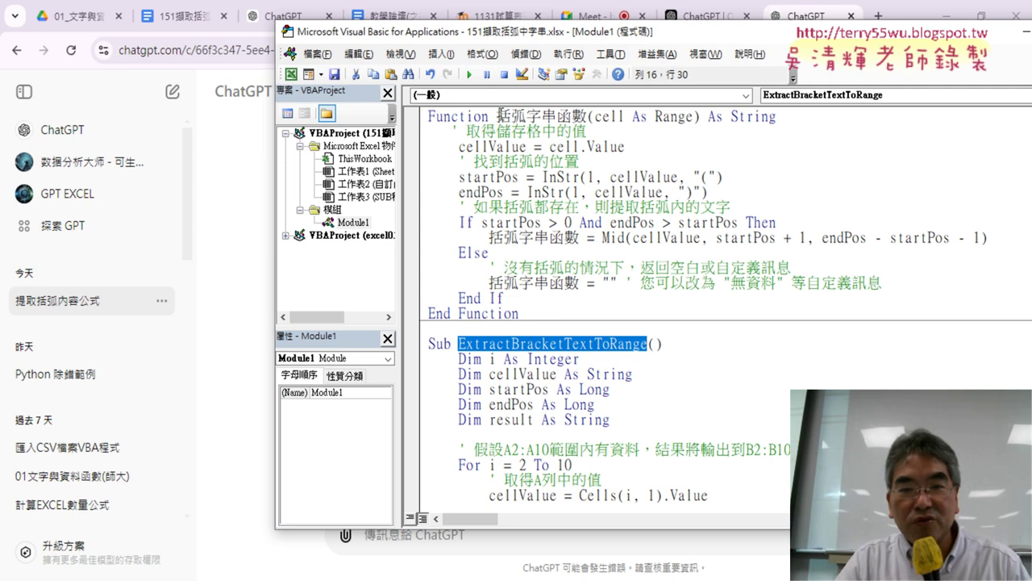
left_click_drag(496, 116, 557, 116)
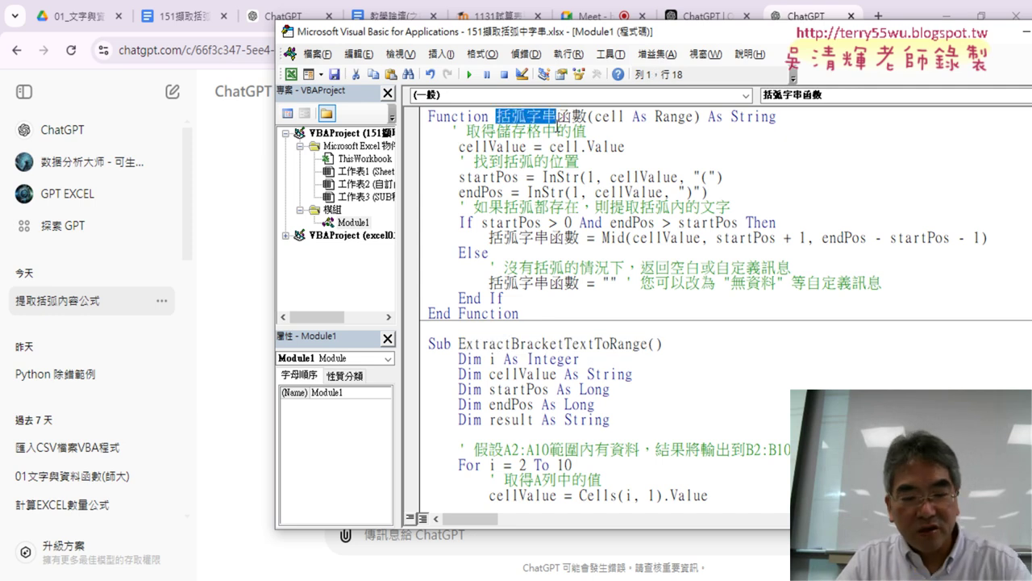
left_click_drag(459, 345, 642, 347)
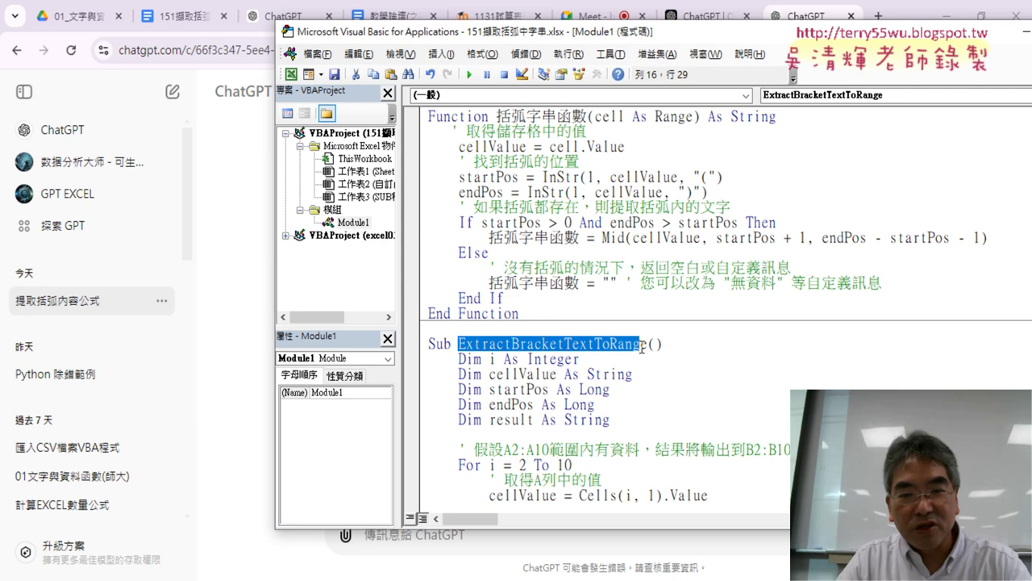
key("ctrl+v")
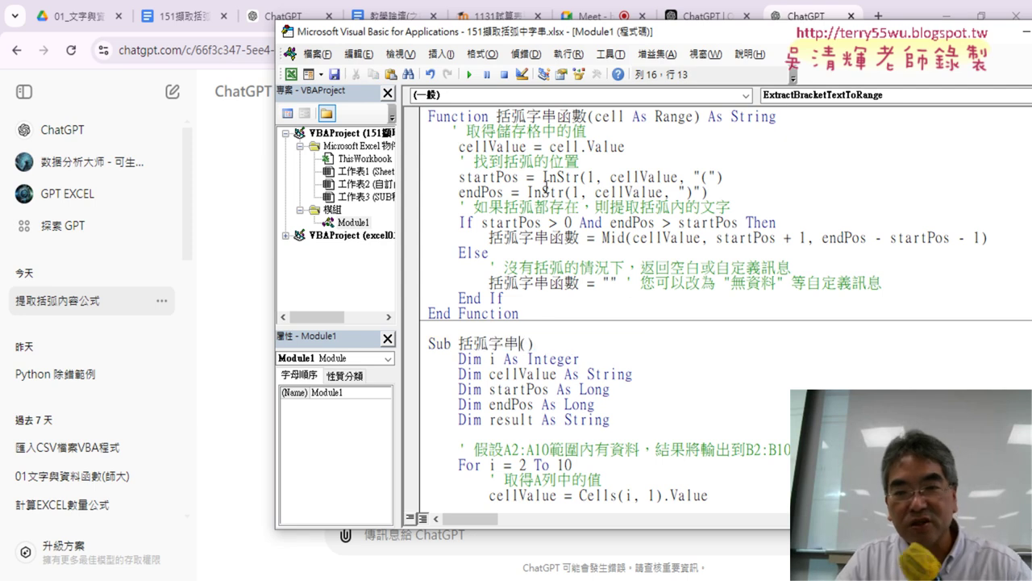
left_click_drag(556, 117, 589, 117)
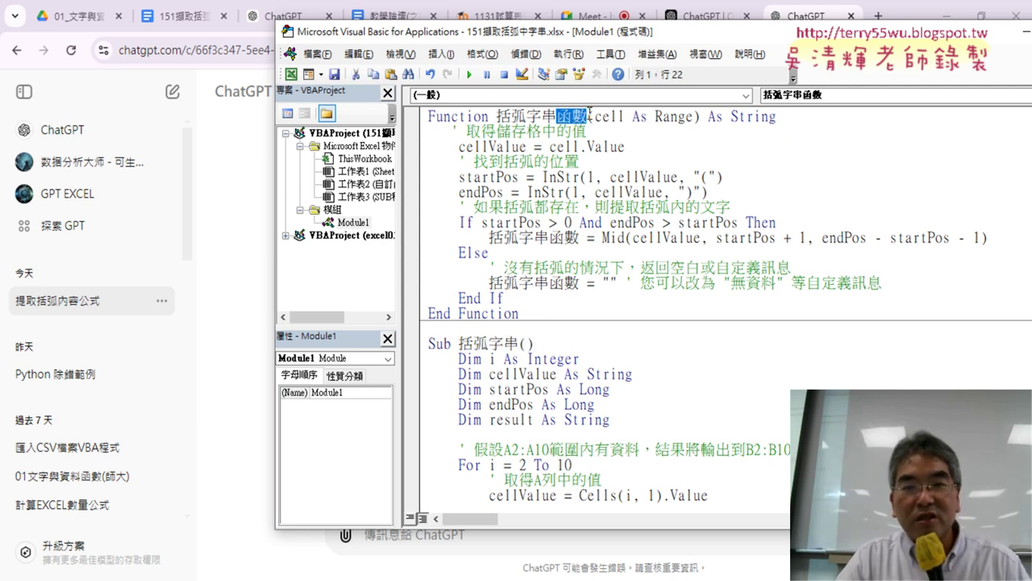
left_click(520, 344)
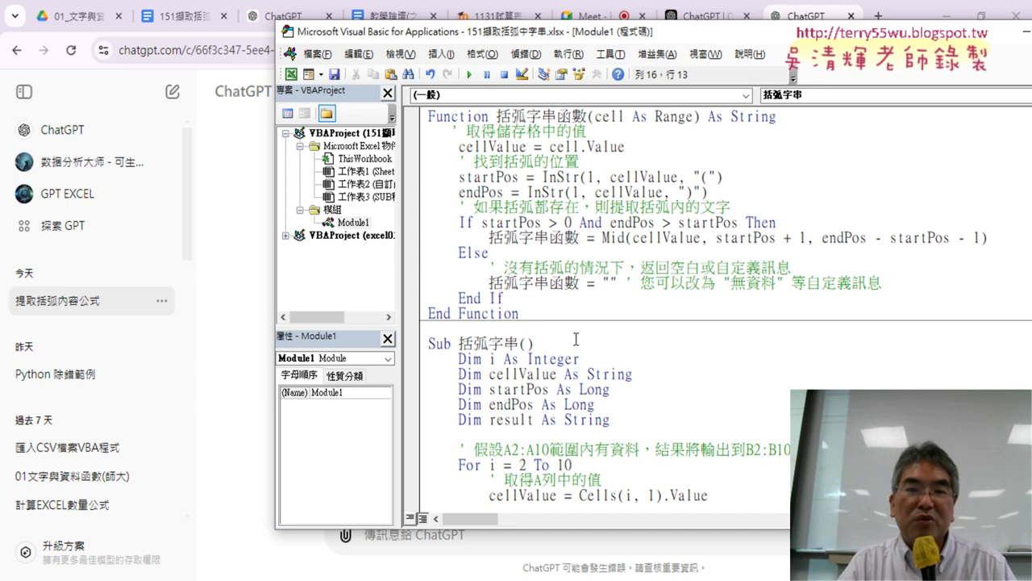
scroll(576, 338, "down", 2)
scroll(604, 318, "down", 2)
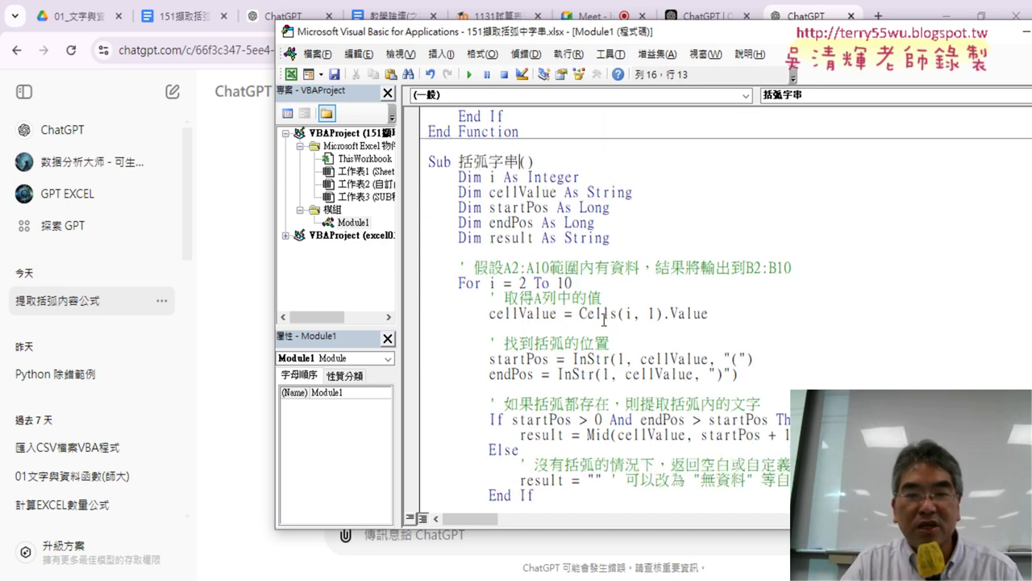
scroll(604, 319, "down", 2)
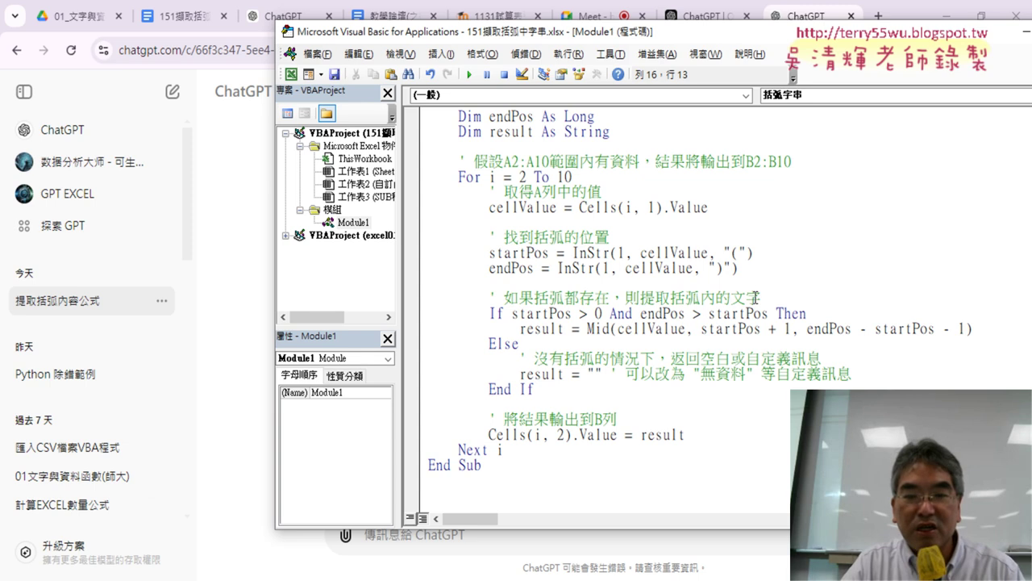
left_click(945, 16)
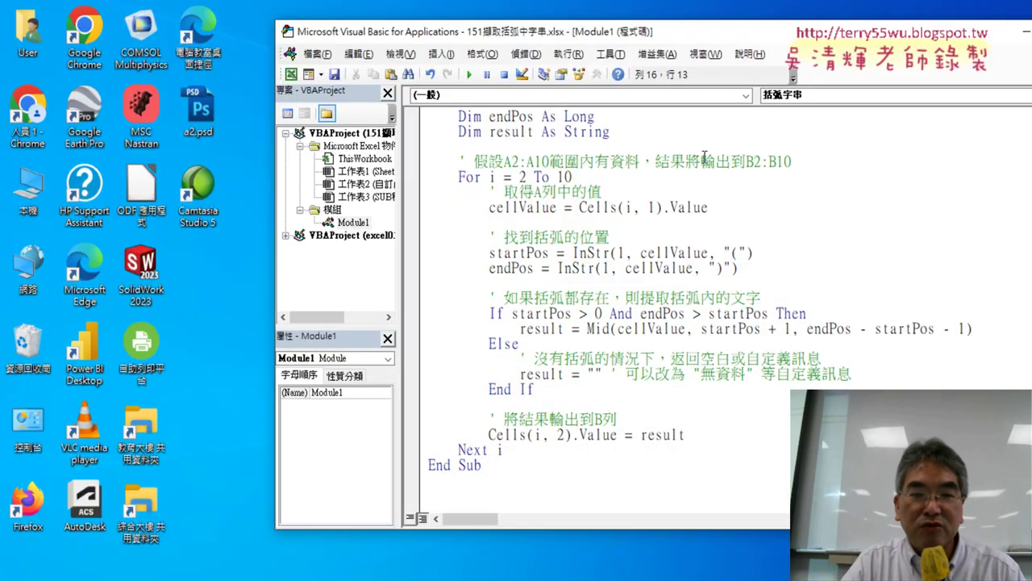
Select the output range B2:B10 in Excel, then bring the VBA editor forward.
left_click(428, 518)
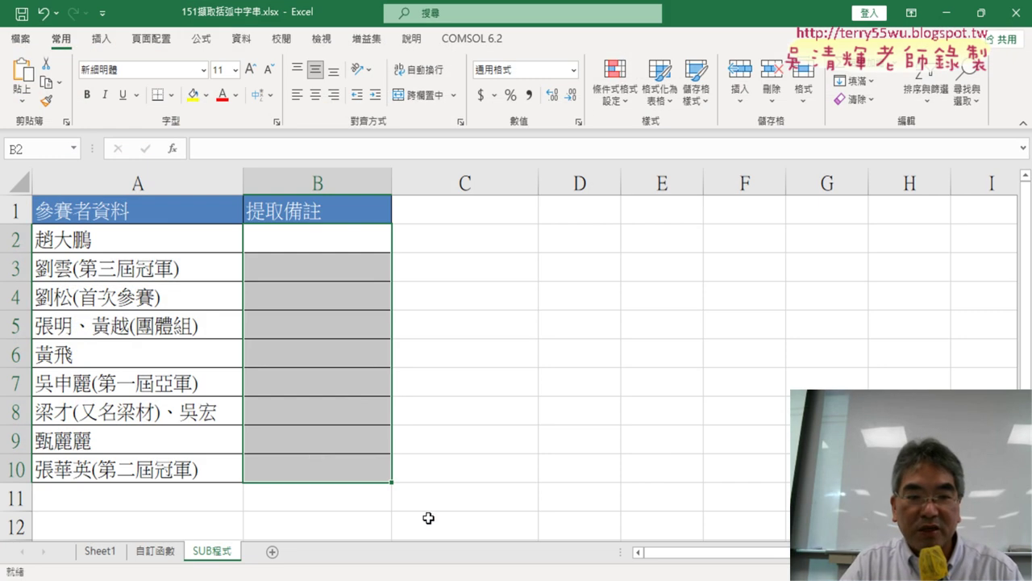
left_click_drag(348, 239, 344, 475)
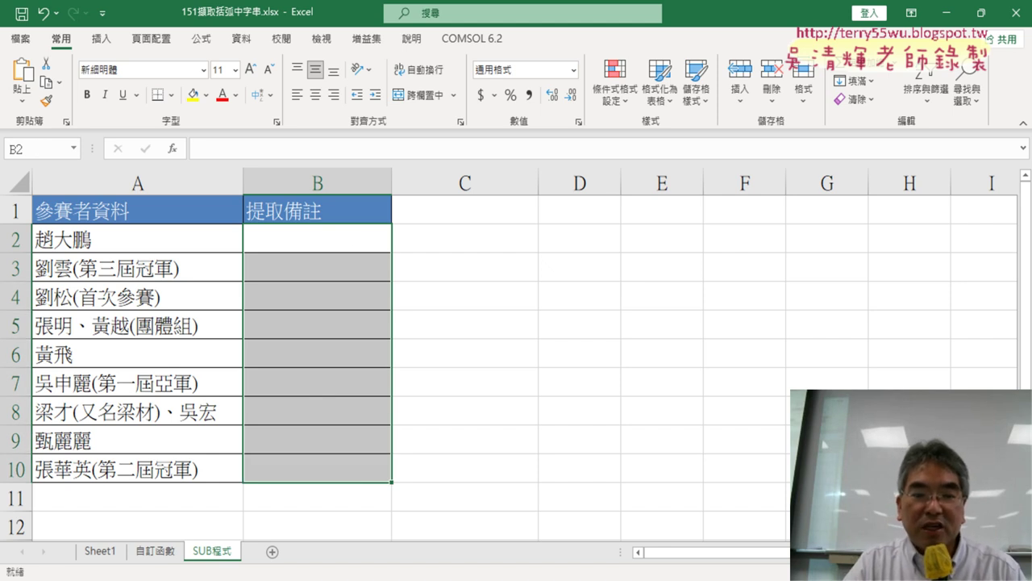
left_click(622, 539)
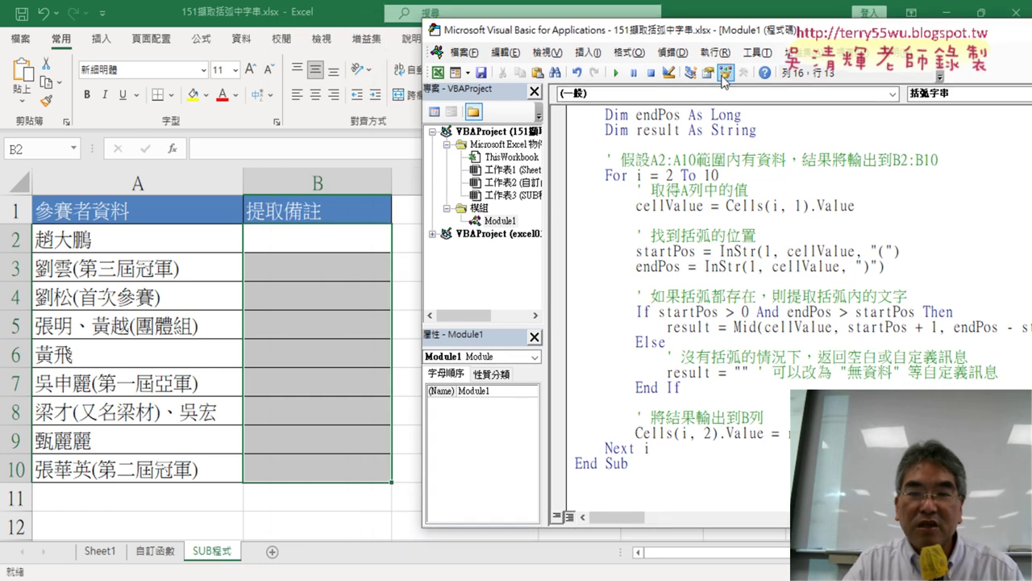
Move and narrow the VBA code window so the participant list and 提取備註 column stay visible.
left_click_drag(727, 34, 400, 36)
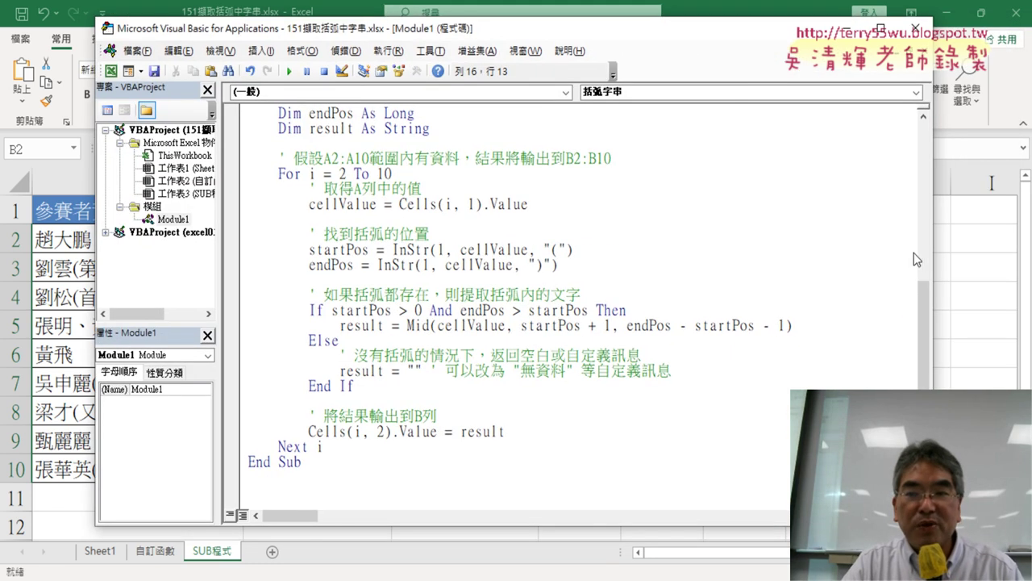
left_click_drag(944, 254, 821, 255)
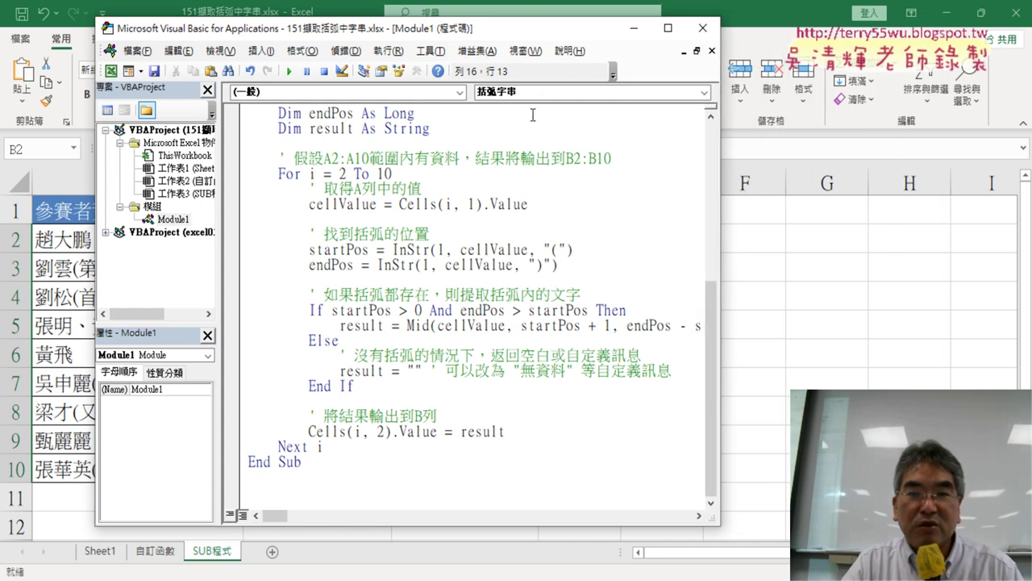
left_click_drag(430, 33, 732, 53)
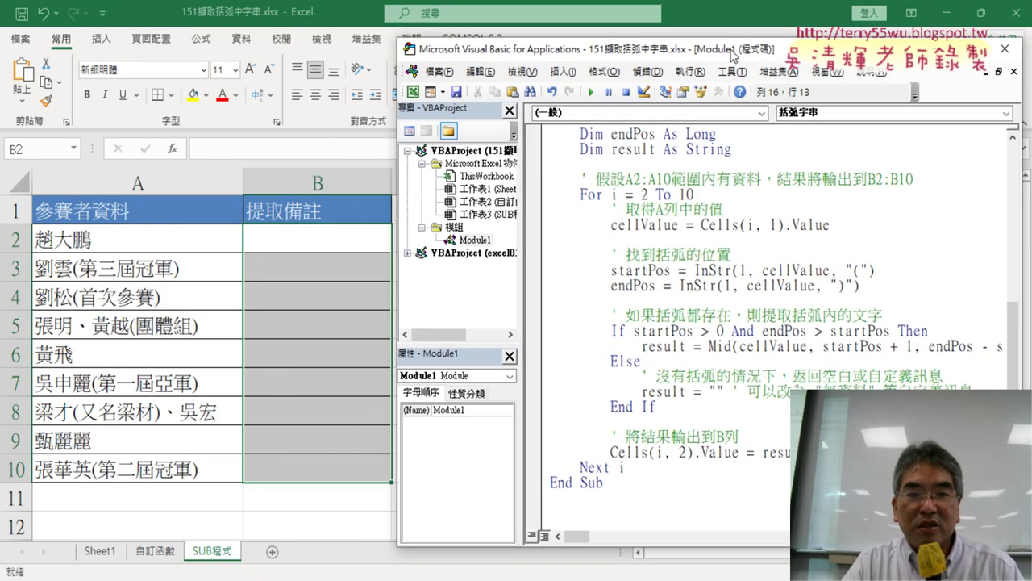
left_click(664, 285)
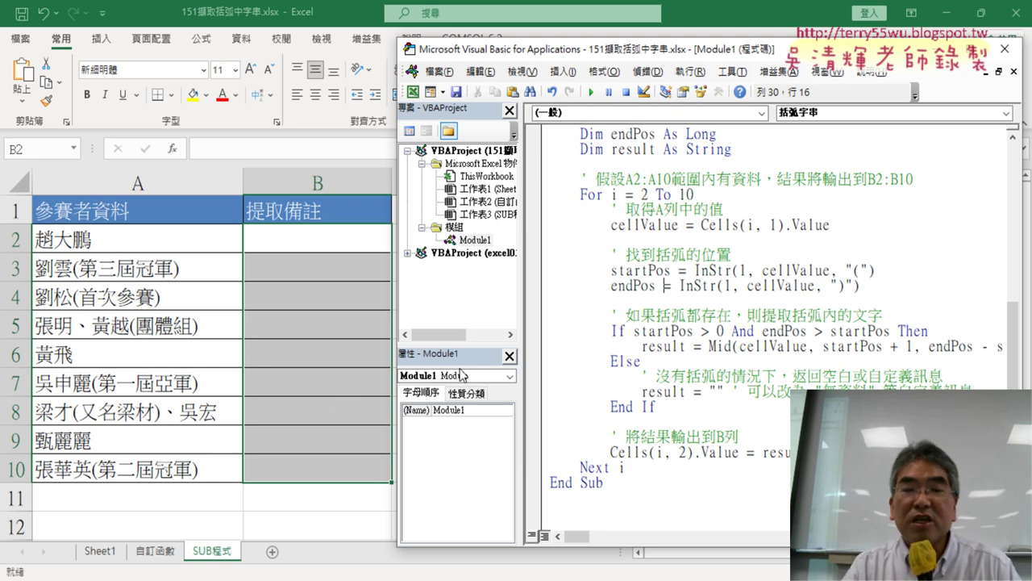
left_click_drag(709, 55, 347, 24)
left_click_drag(658, 204, 920, 232)
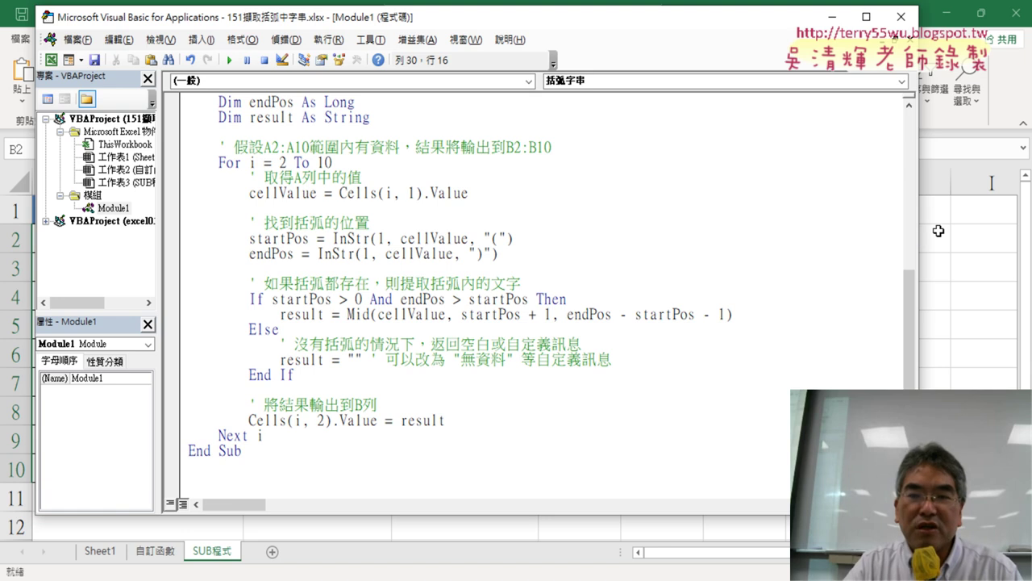
left_click_drag(920, 233, 622, 233)
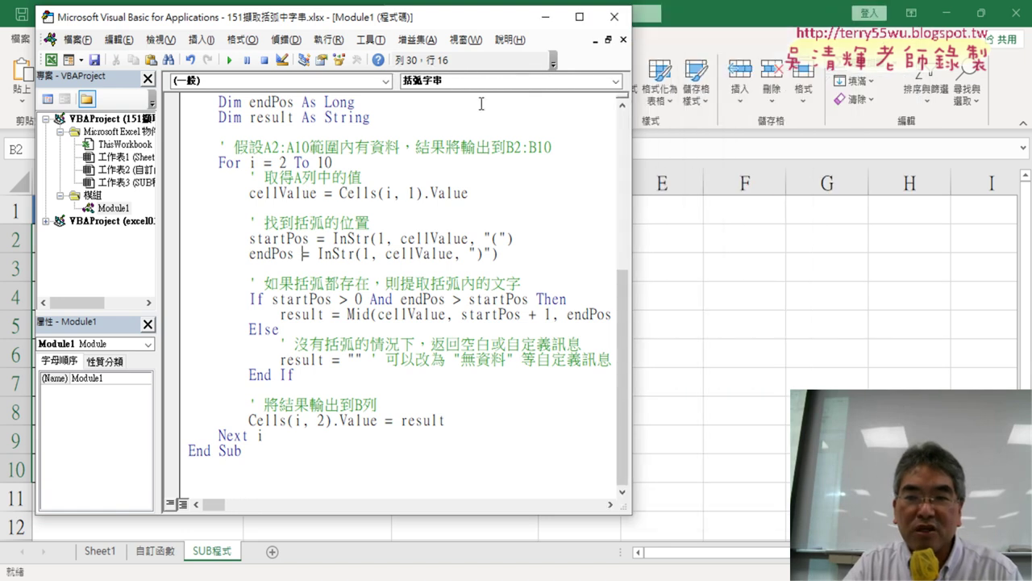
mouse_move(411, 18)
left_mouse_down()
mouse_move(782, 51)
mouse_move(784, 35)
left_mouse_up()
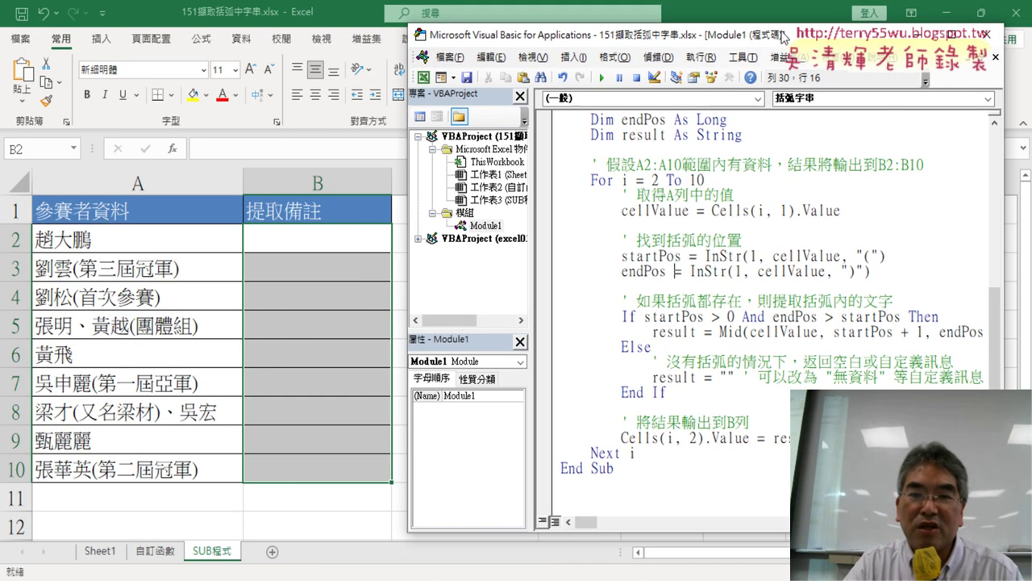
left_click(690, 211)
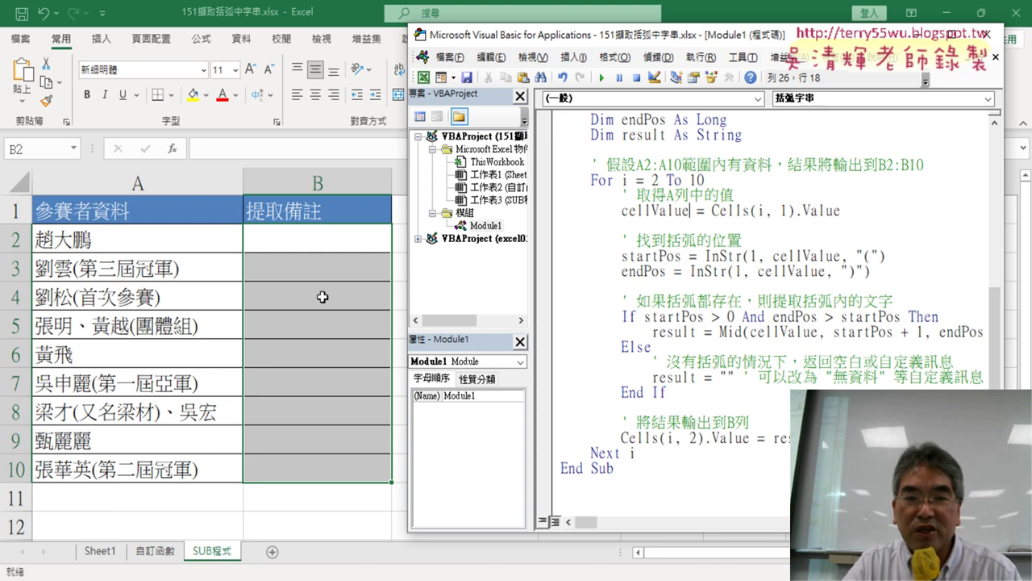
left_click(673, 225)
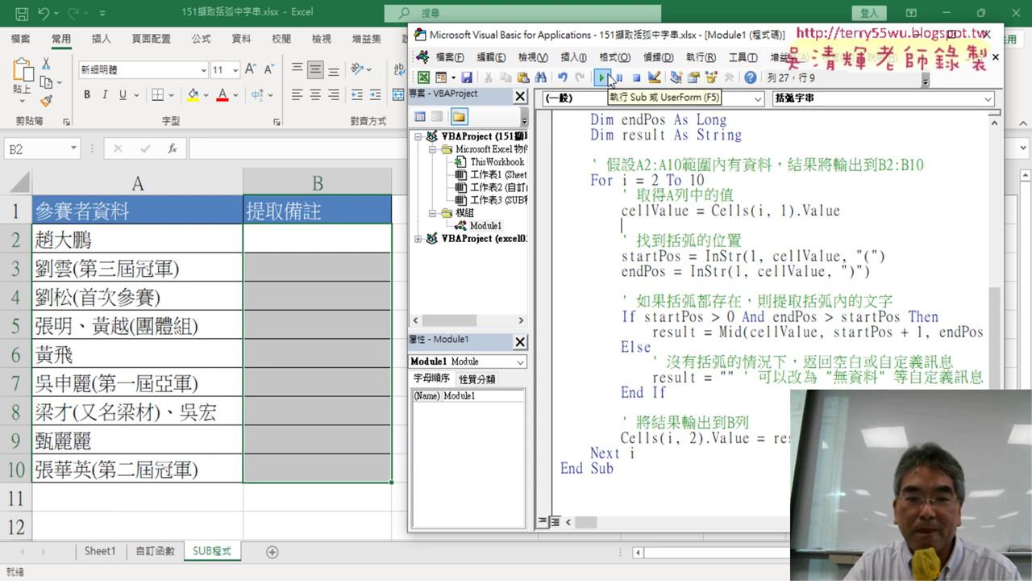
Run 括弧字串 so column B fills with bracketed notes like 第三屆冠軍 and 團體組.
left_click(601, 77)
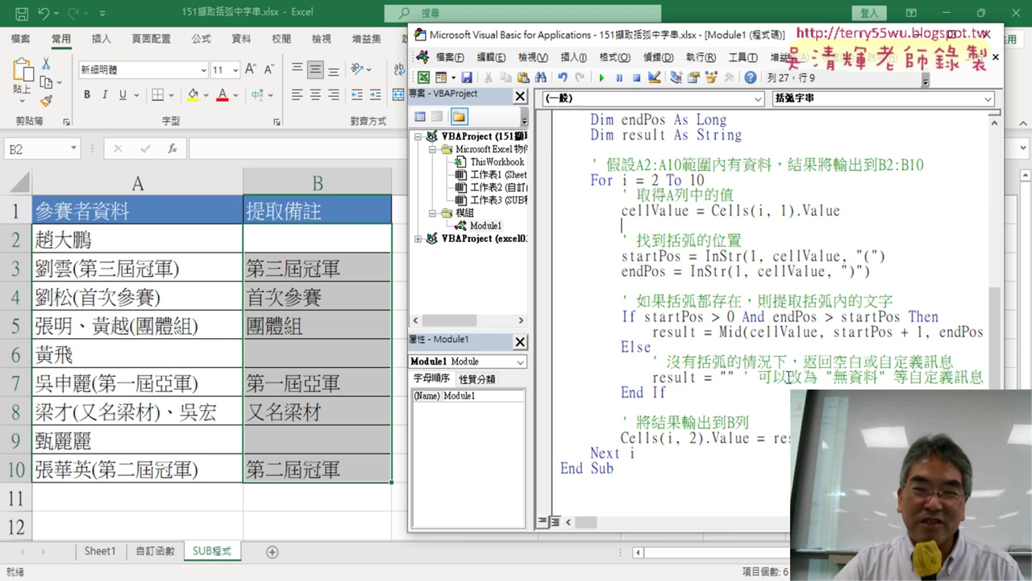
scroll(789, 379, "up", 2)
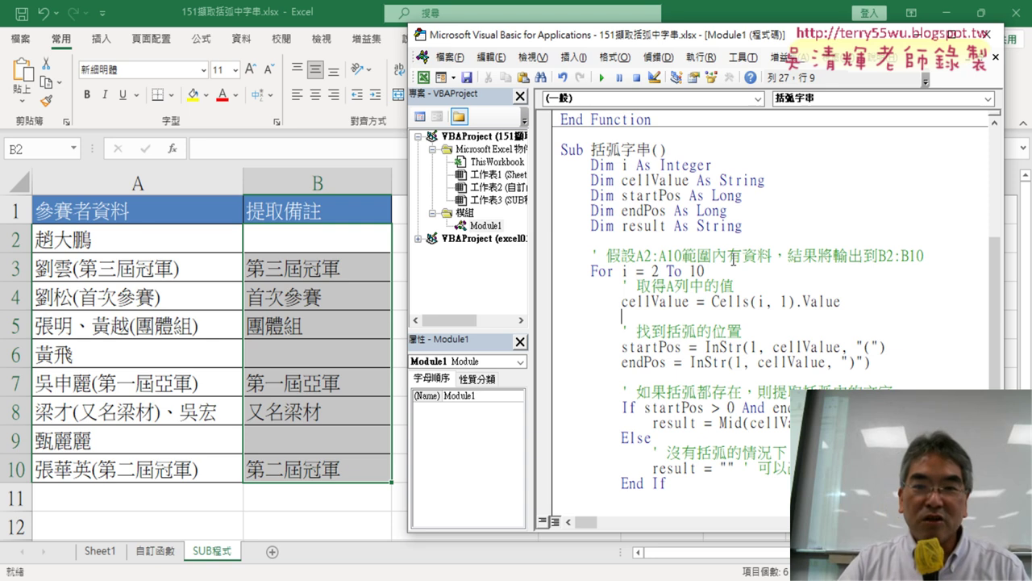
scroll(732, 258, "down", 1)
scroll(731, 259, "down", 1)
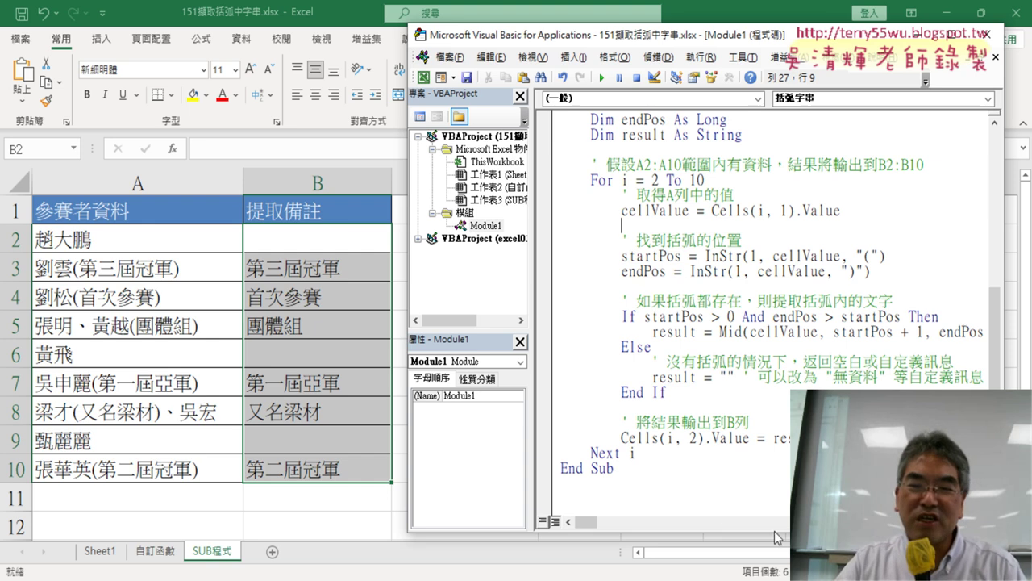
left_click(697, 501)
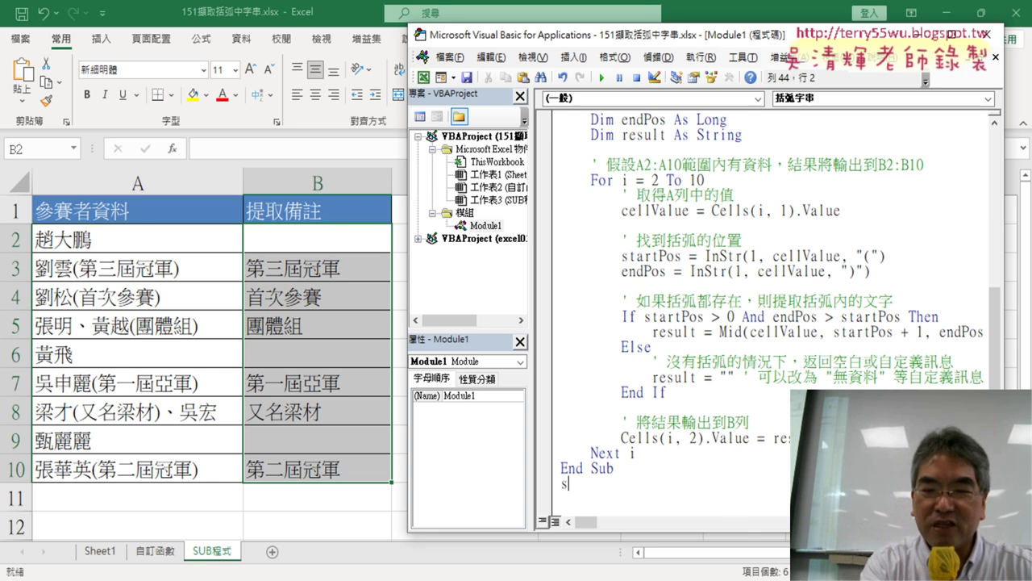
Enter 'sub 清除' below End Sub to create an empty 清除 procedure with an indented blank line.
type("sub")
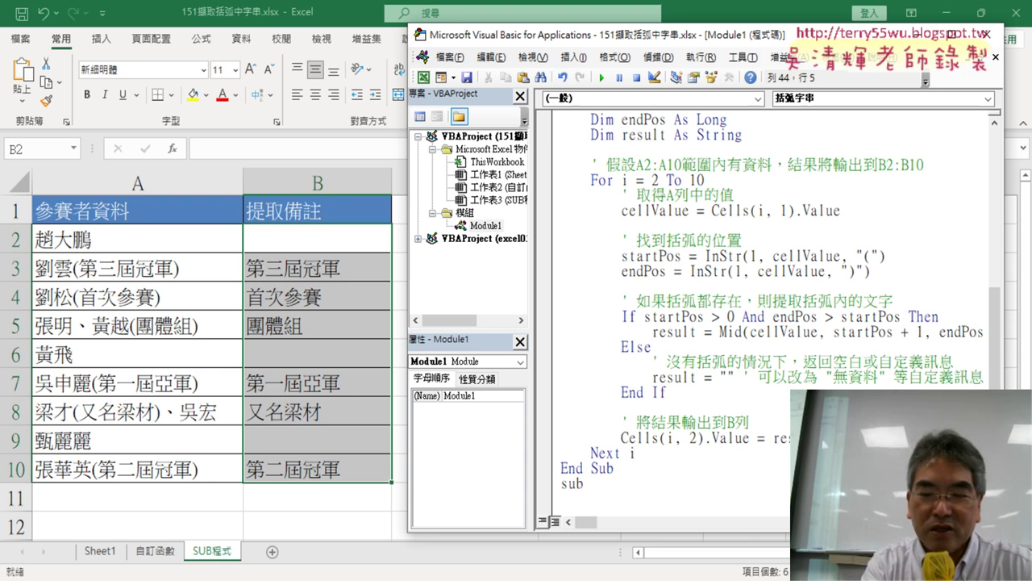
type(" 清")
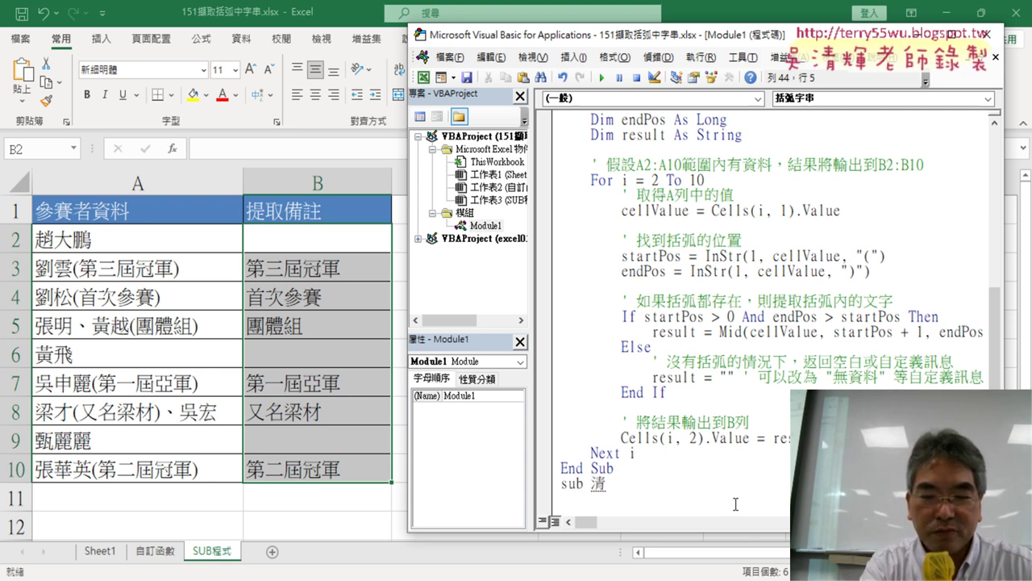
type("除(")
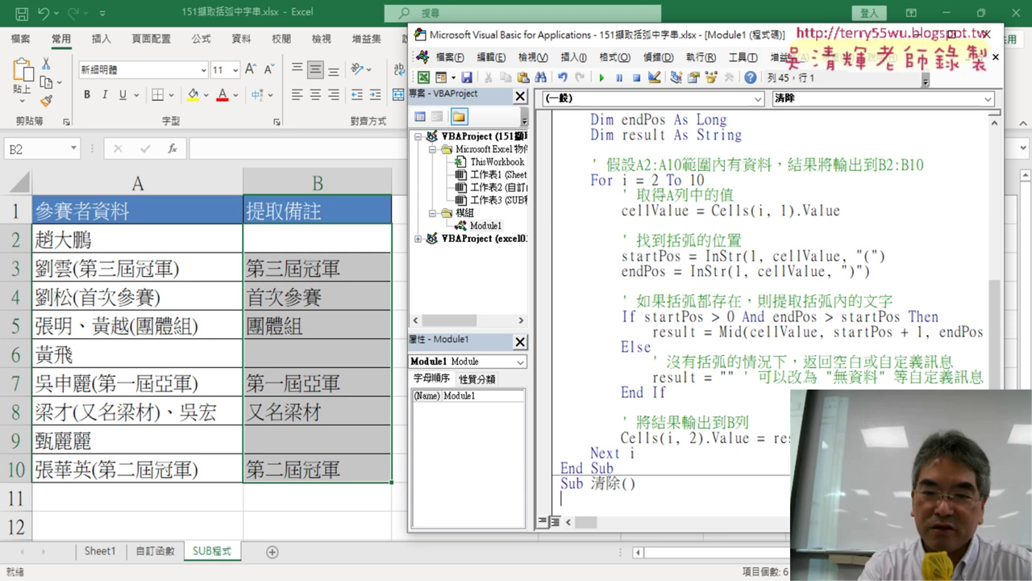
key("Return")
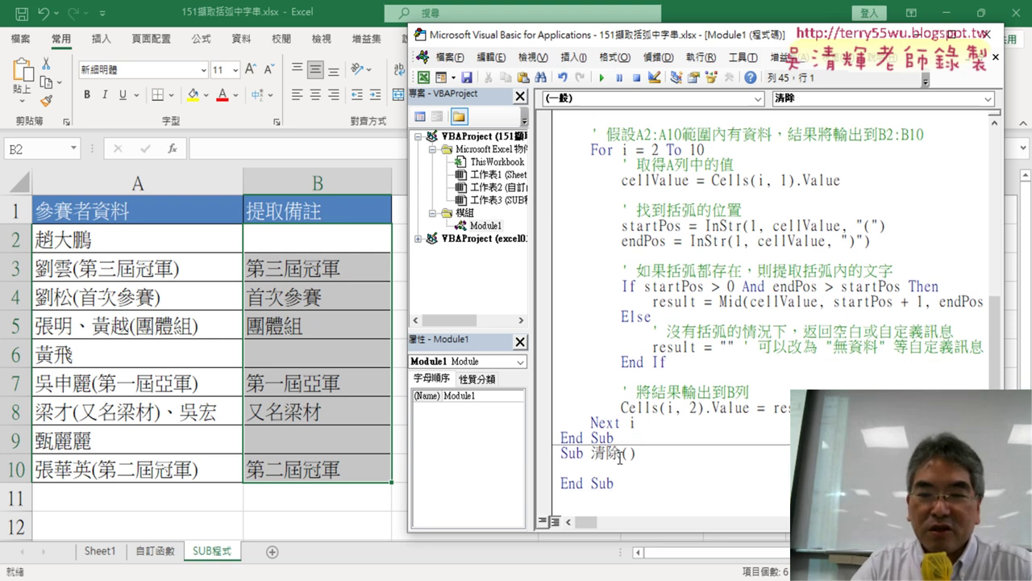
mouse_move(624, 453)
left_mouse_down()
mouse_move(634, 454)
mouse_move(637, 491)
left_mouse_up()
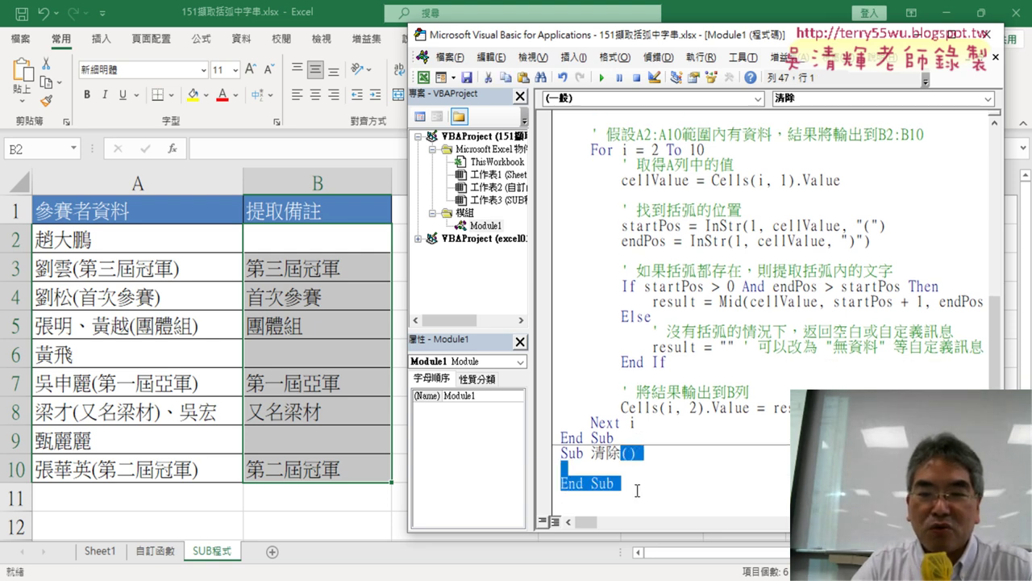
left_click(674, 470)
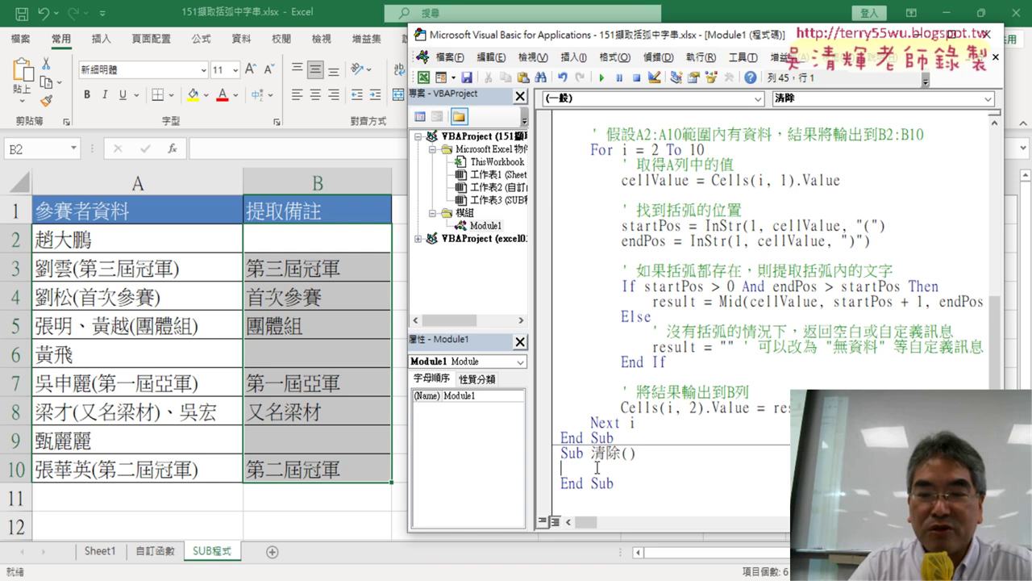
key("Tab")
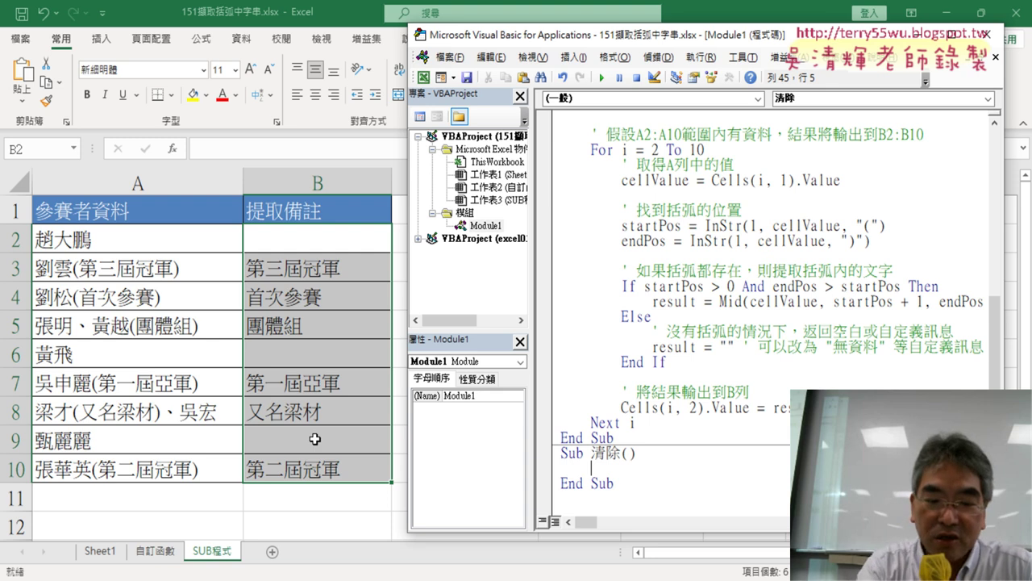
Write Range("B2:B10").ClearContents inside 清除, choosing ClearContents from the IntelliSense list.
type("ㄜ")
key("BackSpace")
type("rang")
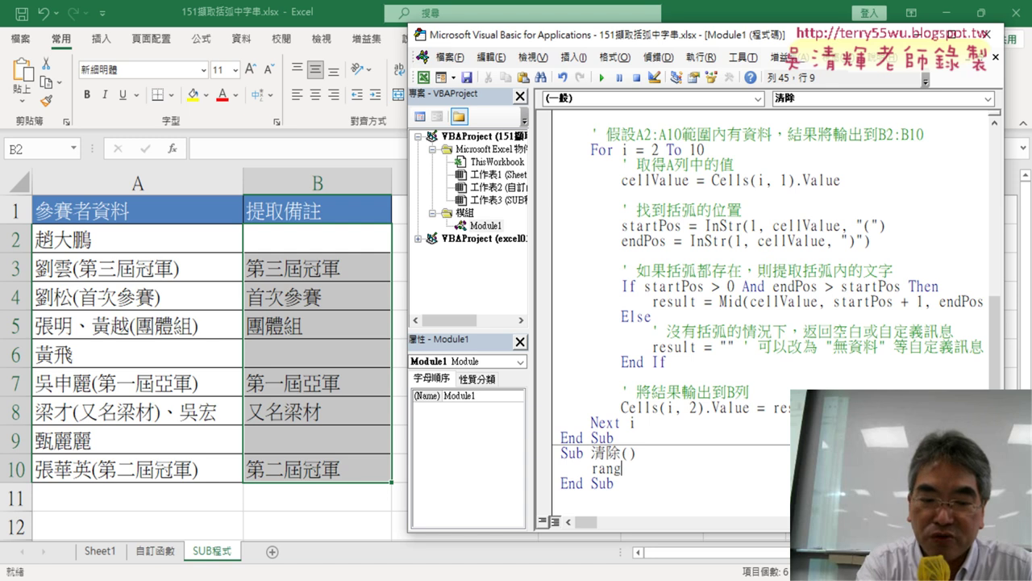
type("e")
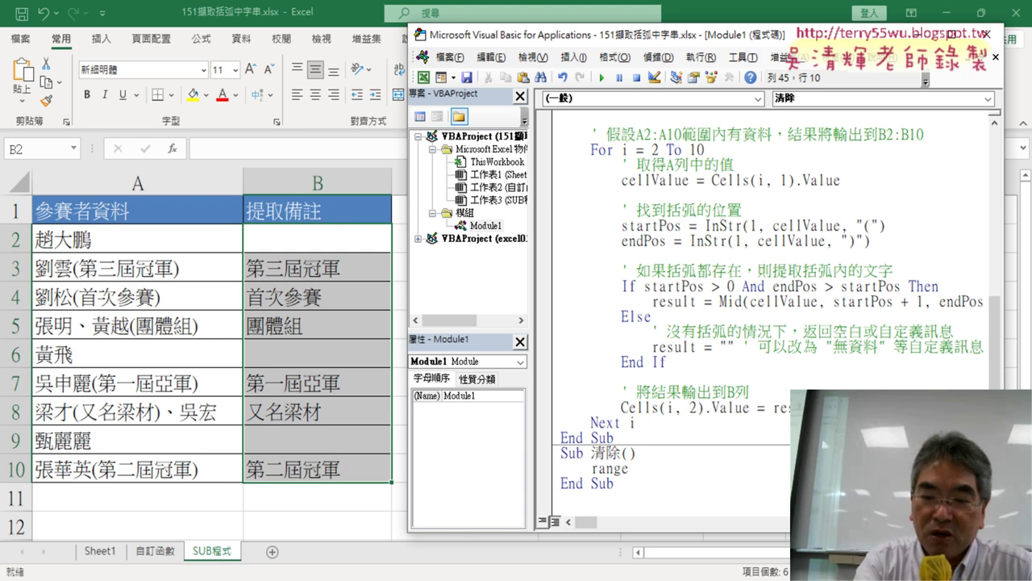
type("(\"B")
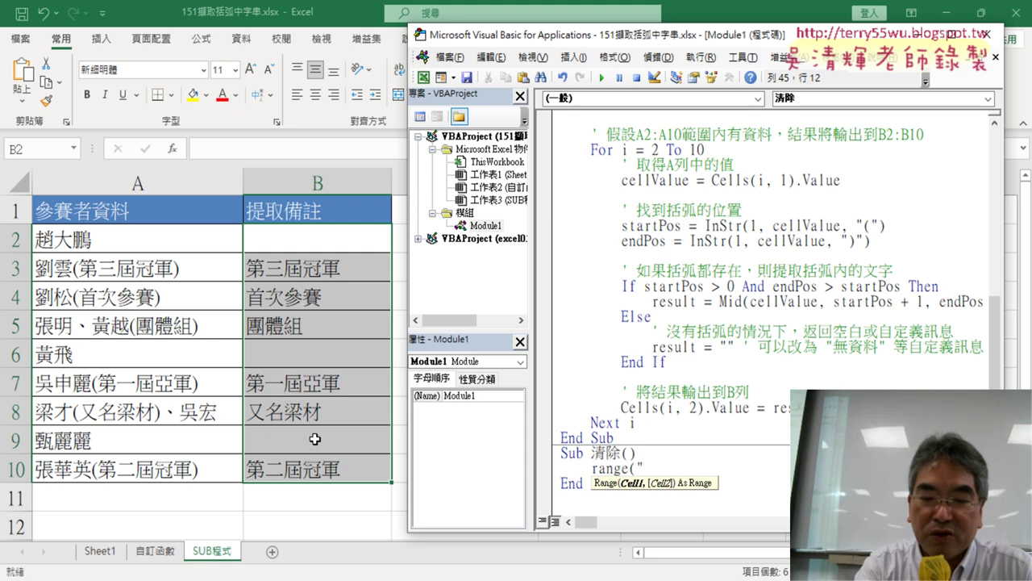
type("2:")
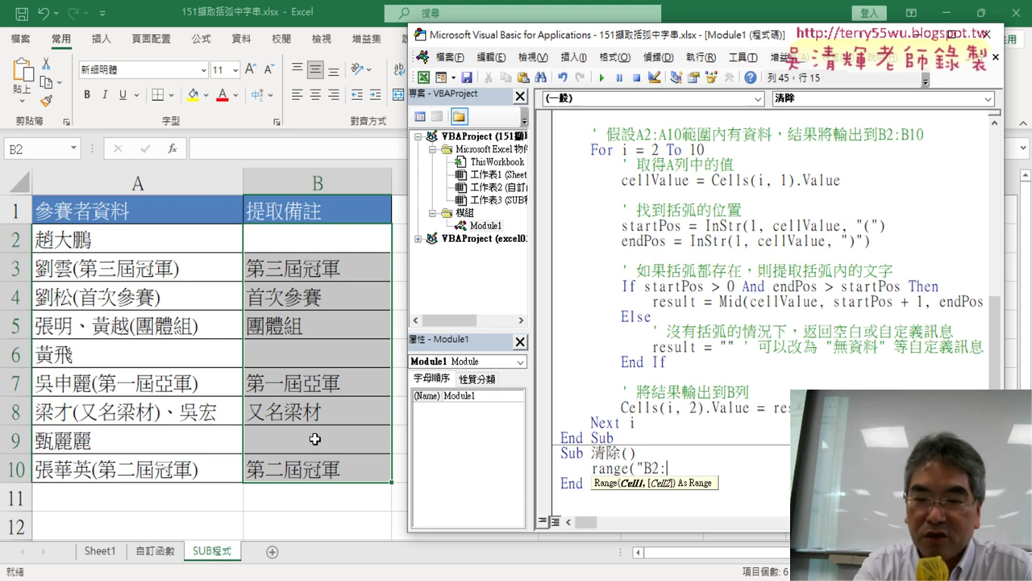
type("B10\"")
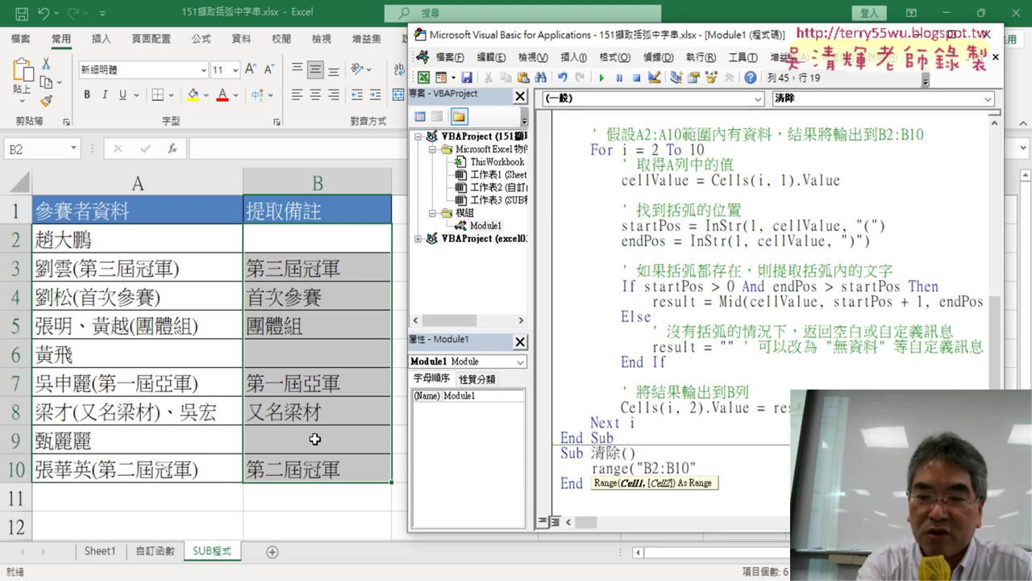
type(")")
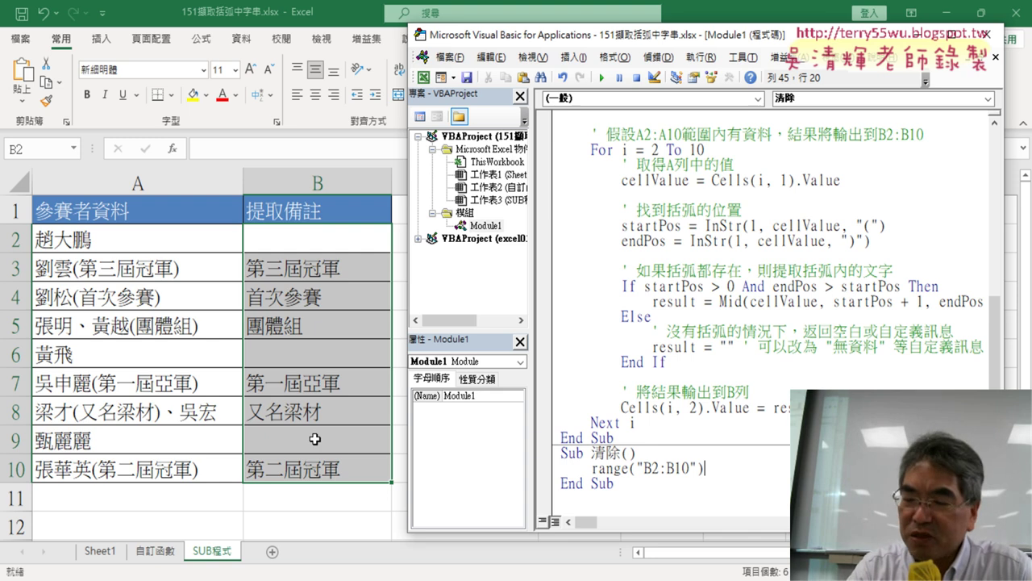
type(".")
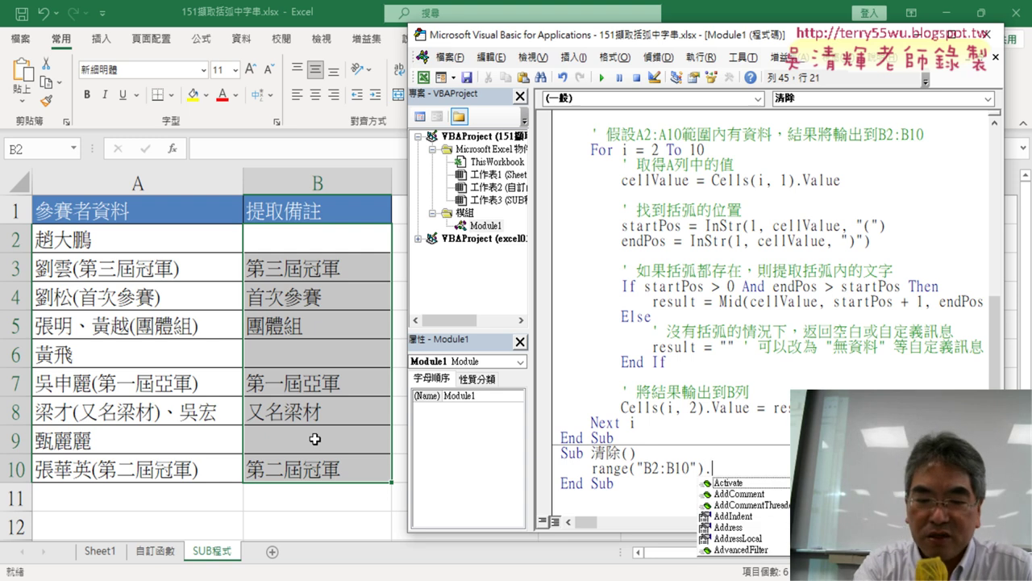
type("c")
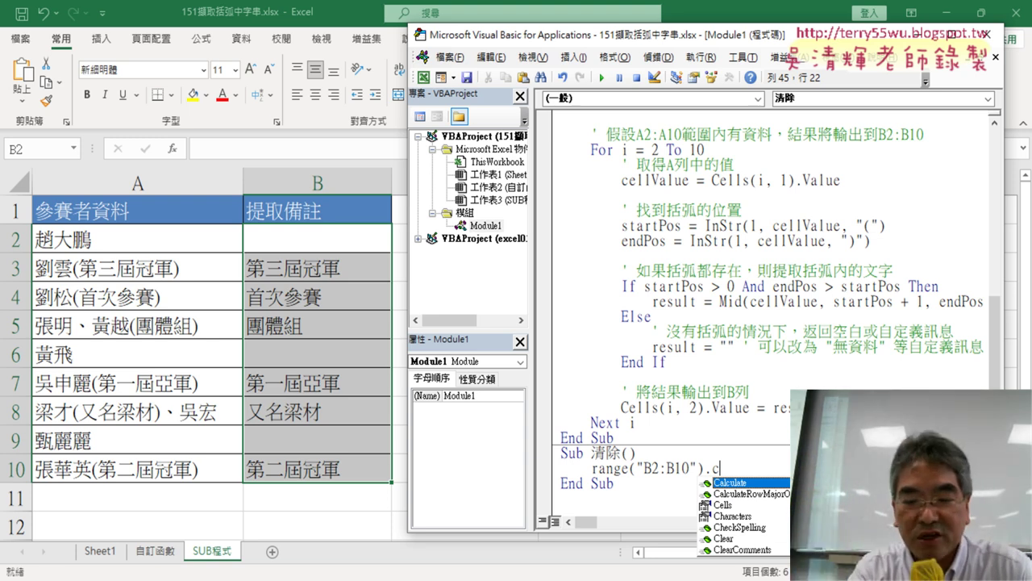
type("l")
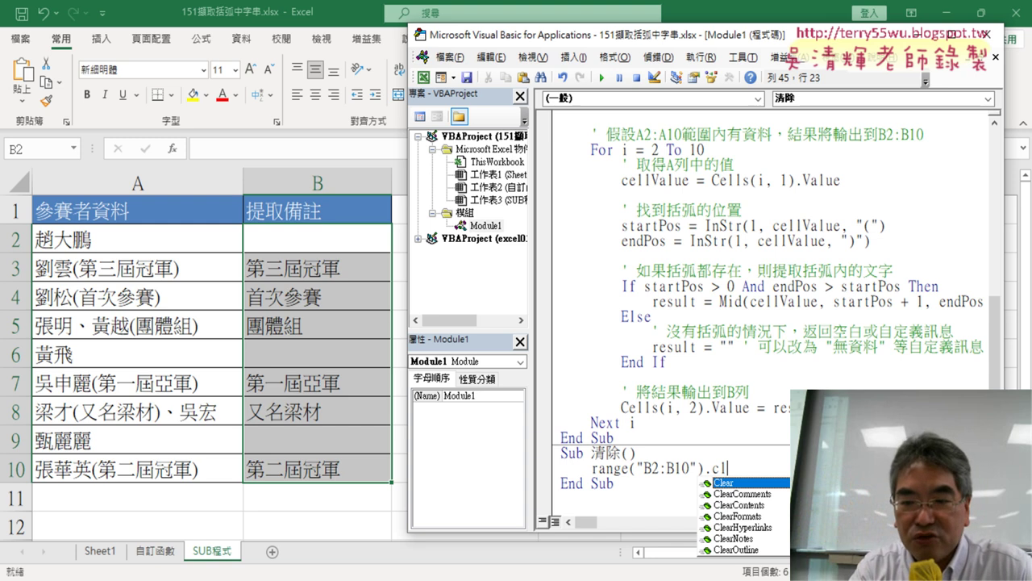
key("Down")
key("Down")
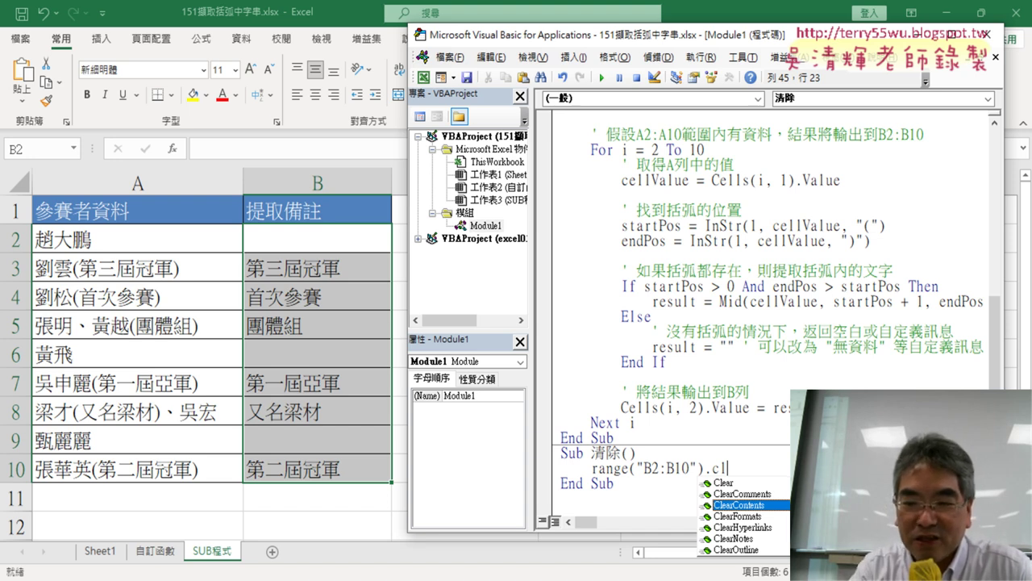
key("Up")
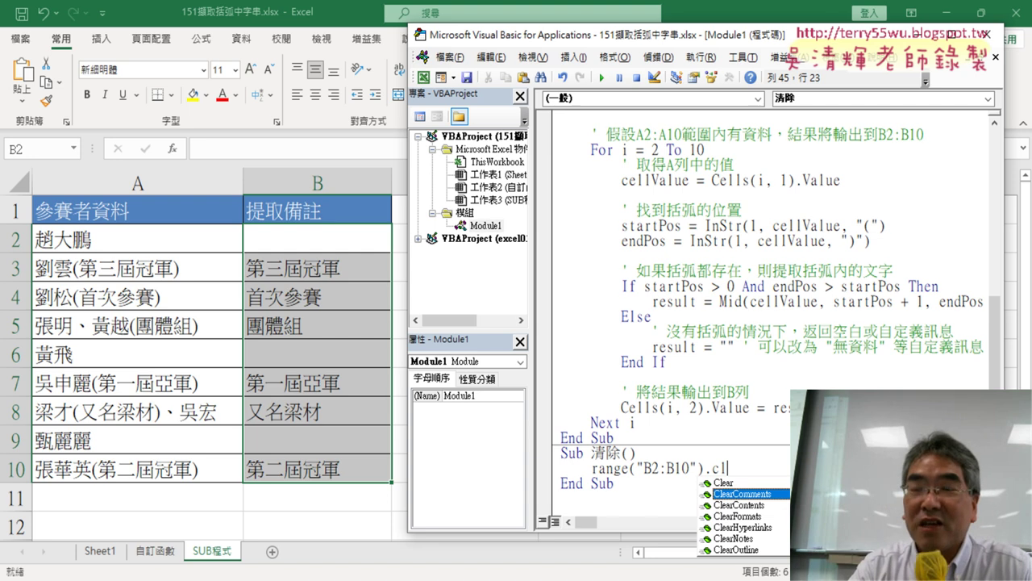
key("Down")
key("Up")
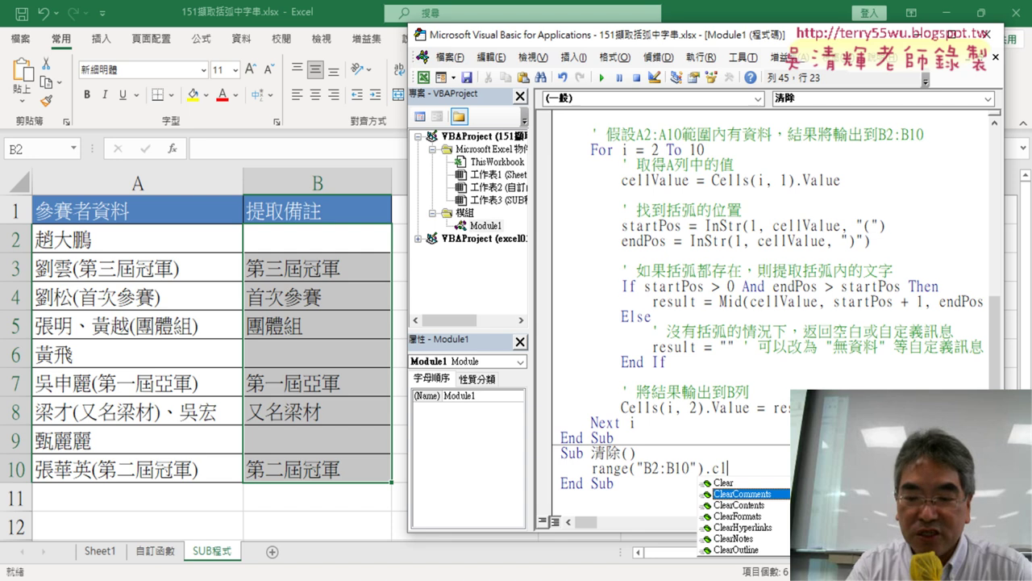
key("Down")
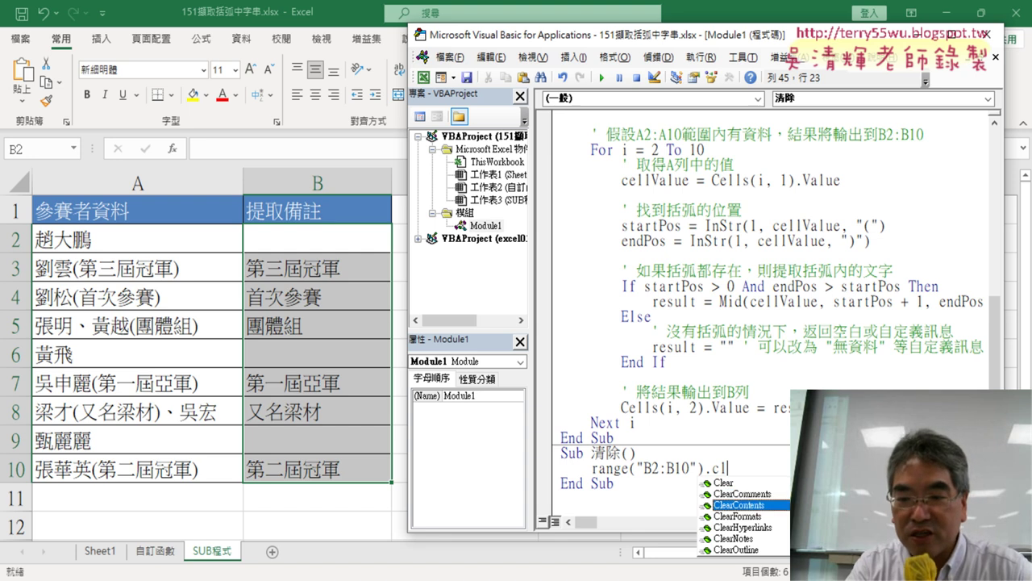
double_click(756, 506)
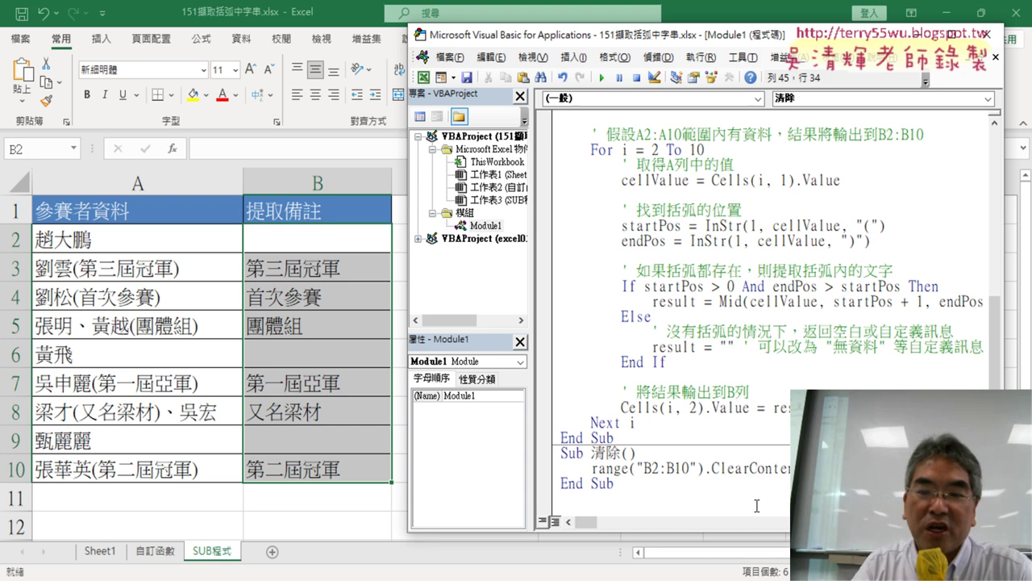
left_click(632, 453)
left_click_drag(621, 454, 613, 483)
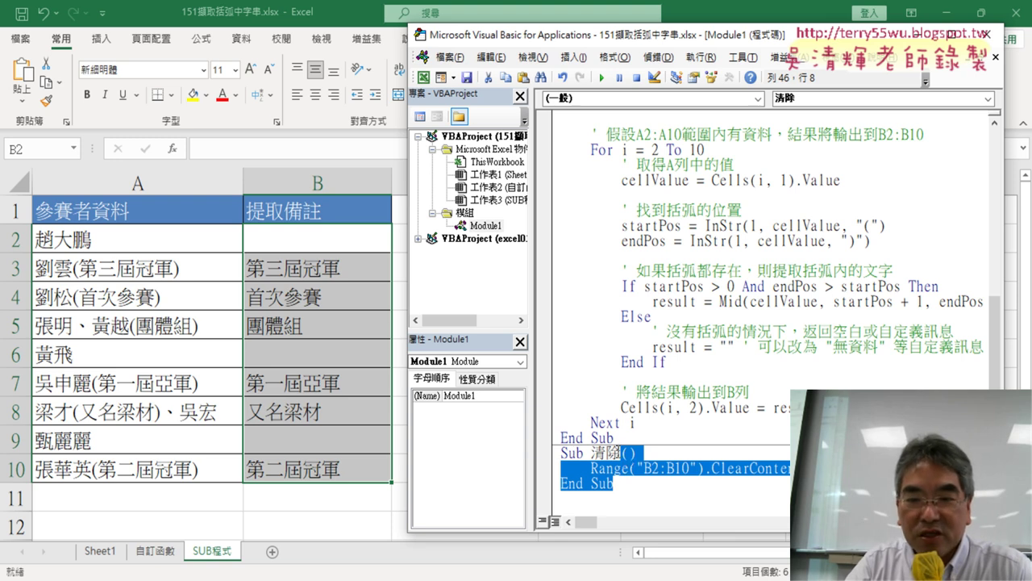
mouse_move(613, 484)
left_mouse_down()
mouse_move(562, 484)
mouse_move(704, 468)
left_mouse_up()
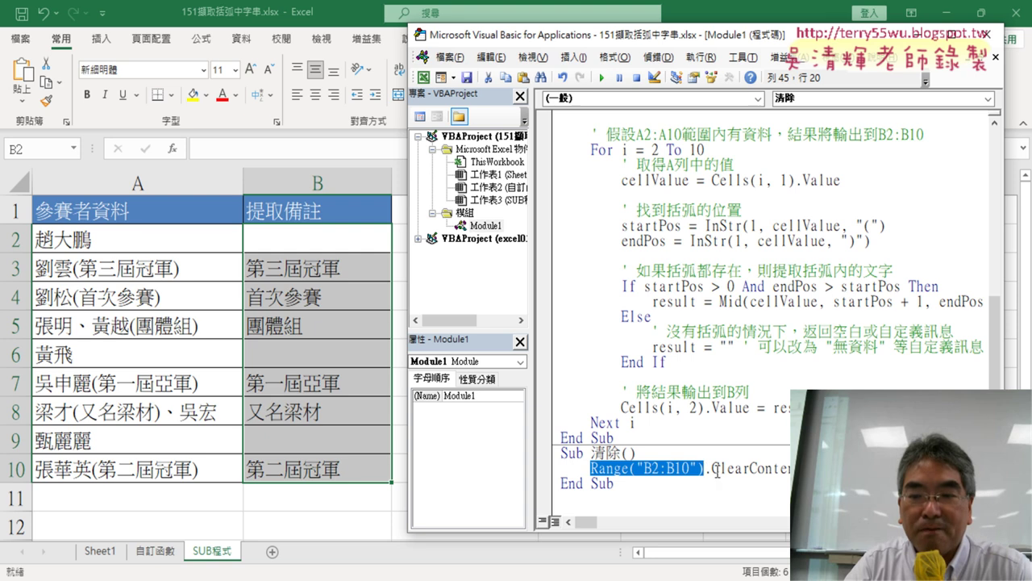
left_click_drag(789, 468, 703, 470)
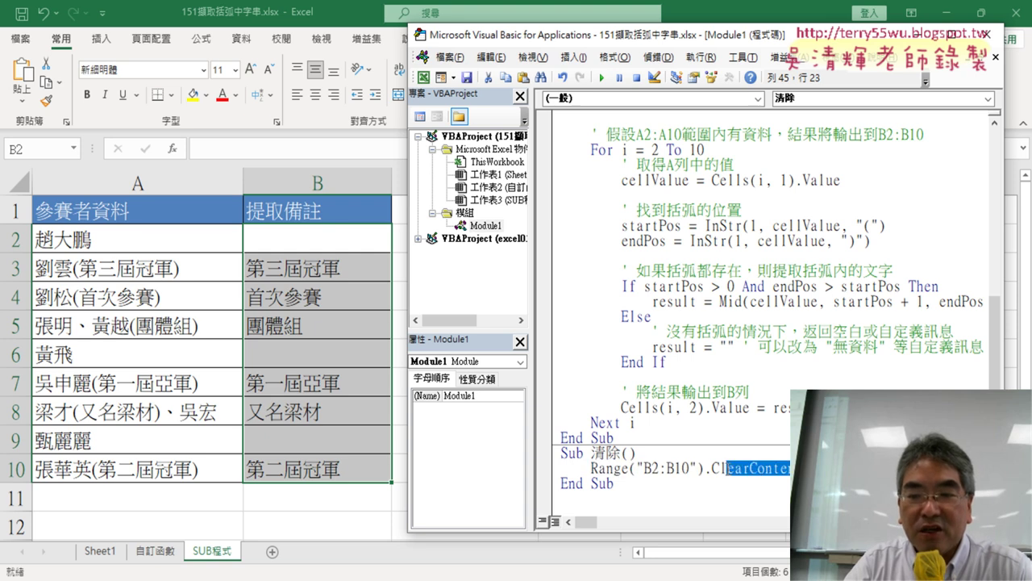
left_click(682, 468)
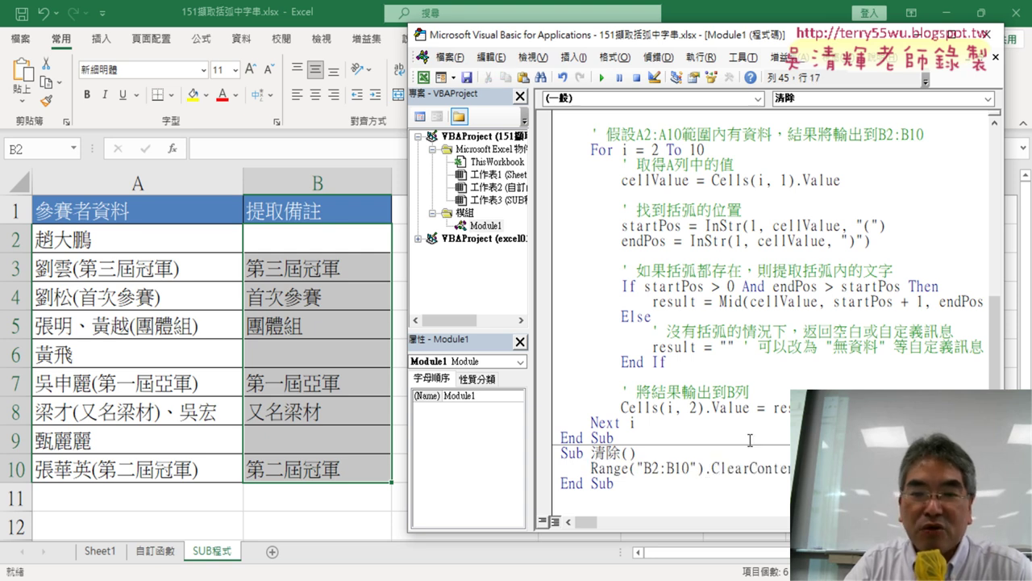
left_click(601, 78)
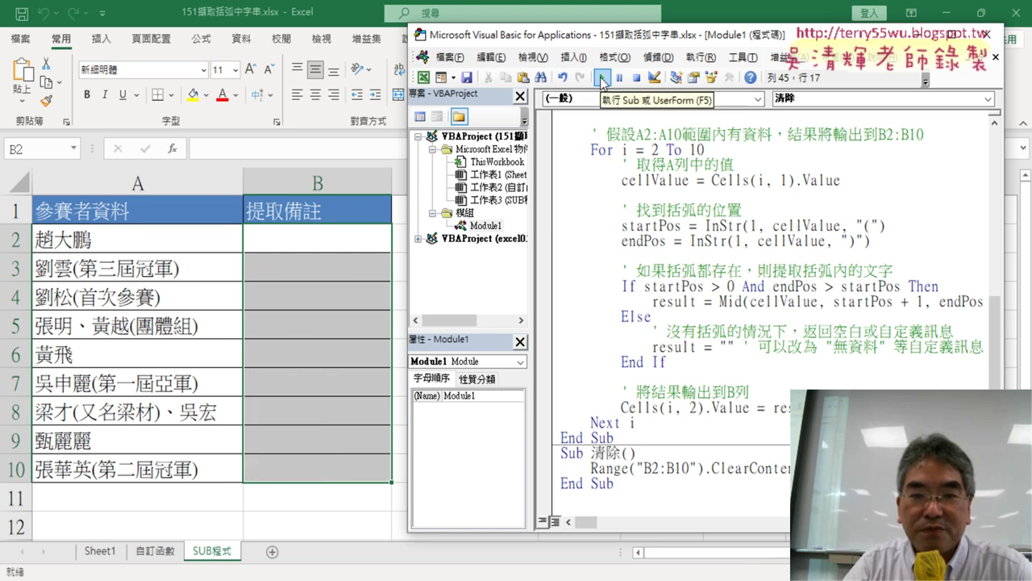
left_click(683, 286)
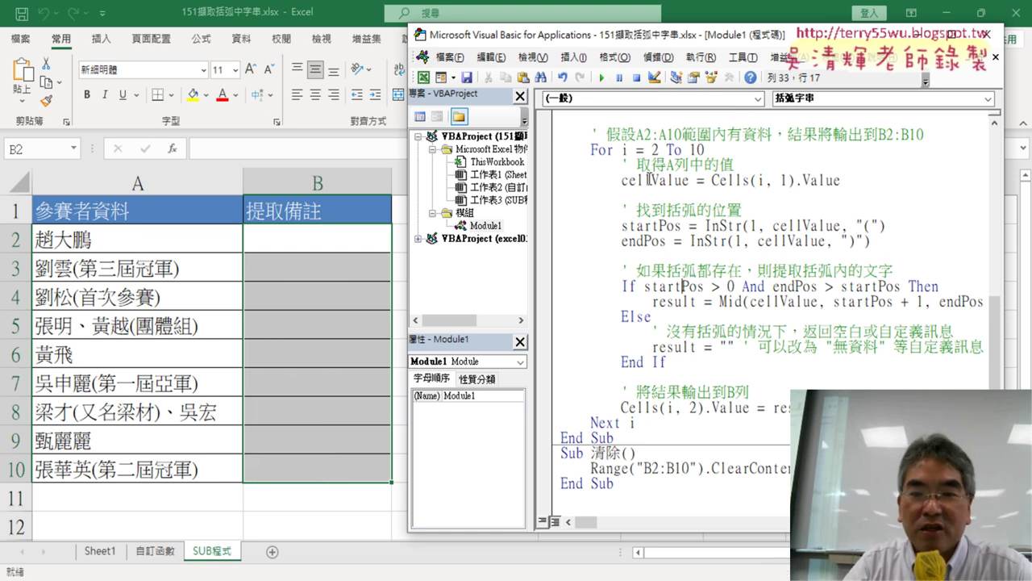
left_click(601, 78)
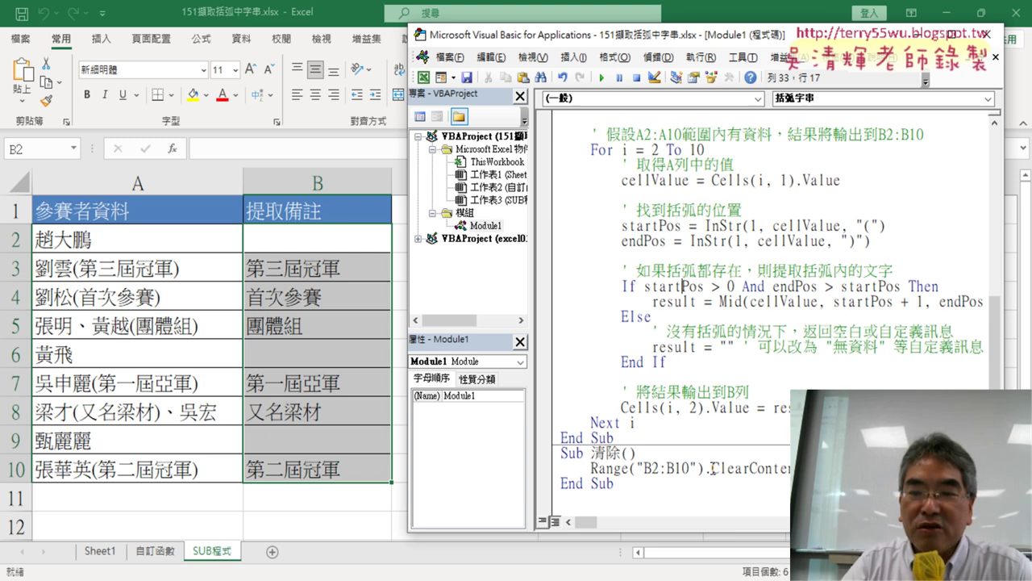
left_click_drag(704, 469, 887, 469)
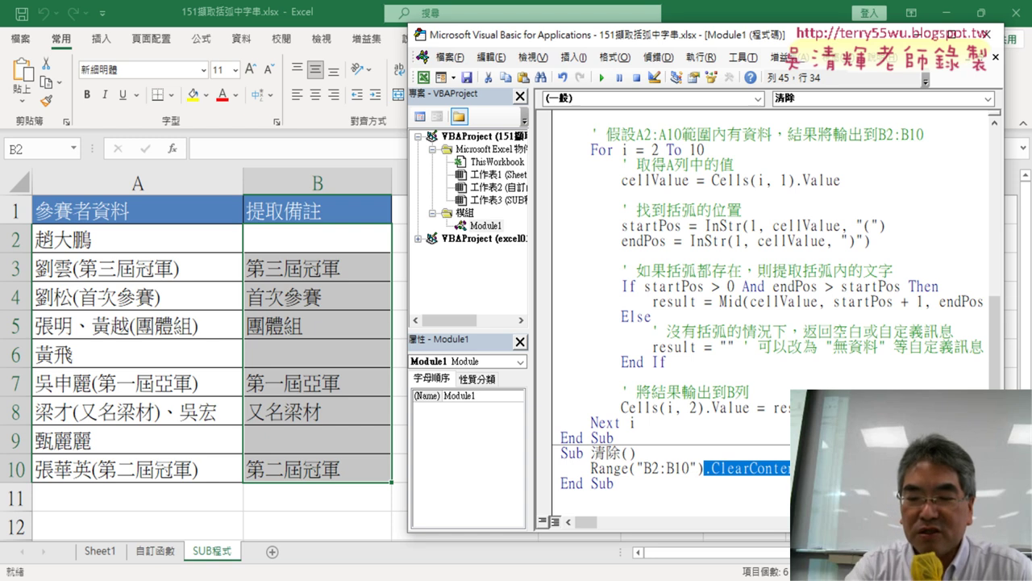
Change 清除 to assign = "" to B2:B10, run it to empty column B, then select the = "" part.
type("=\"\"")
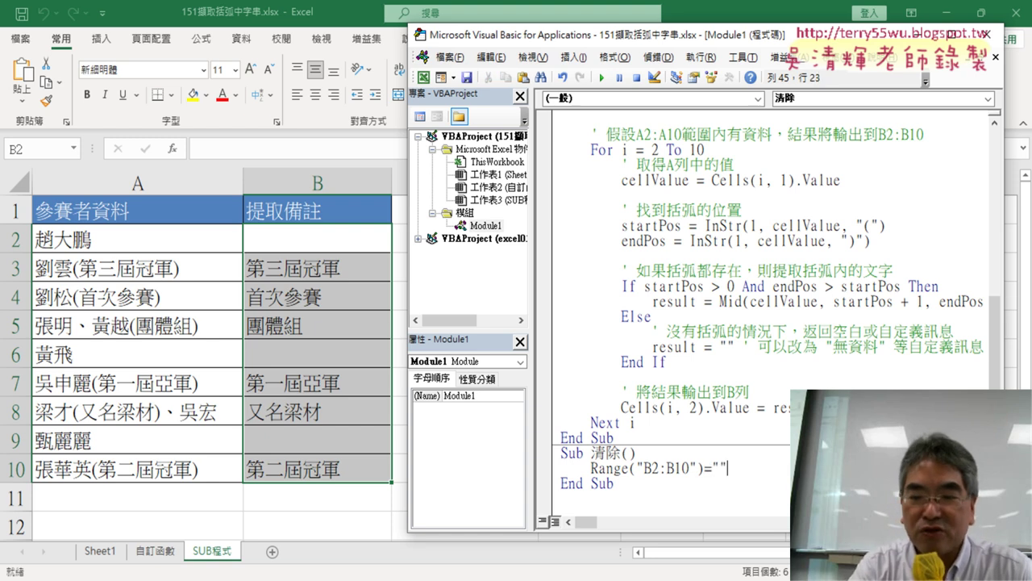
left_click(776, 441)
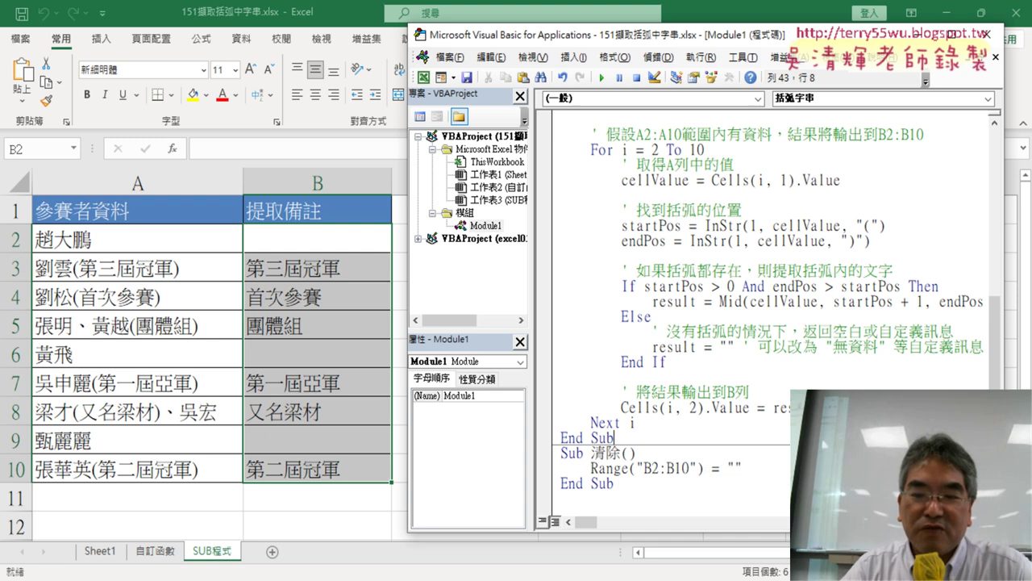
left_click(767, 466)
key("shift+Left")
key("shift+Left")
key("shift+Left")
key("shift+Left")
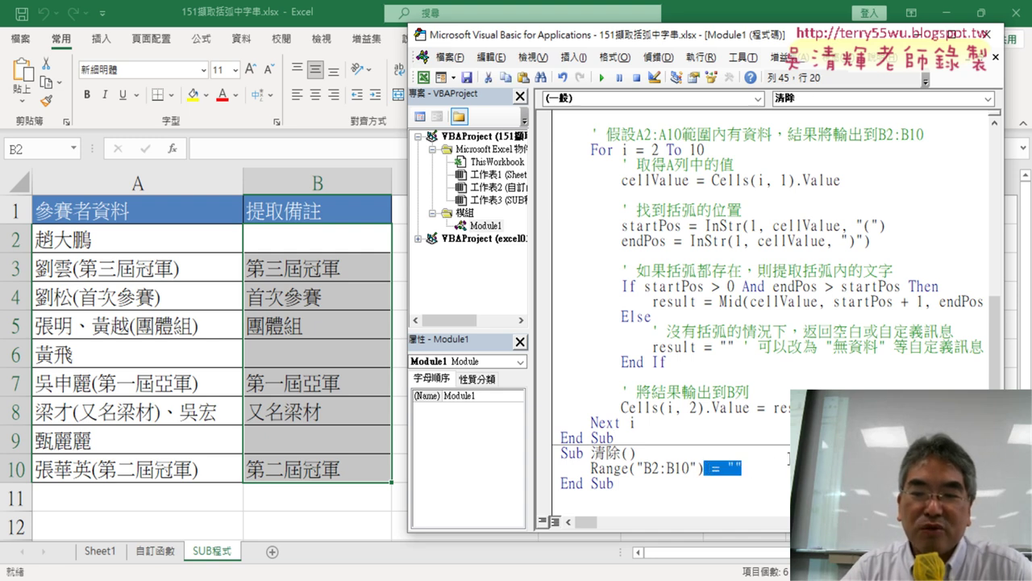
left_click(602, 77)
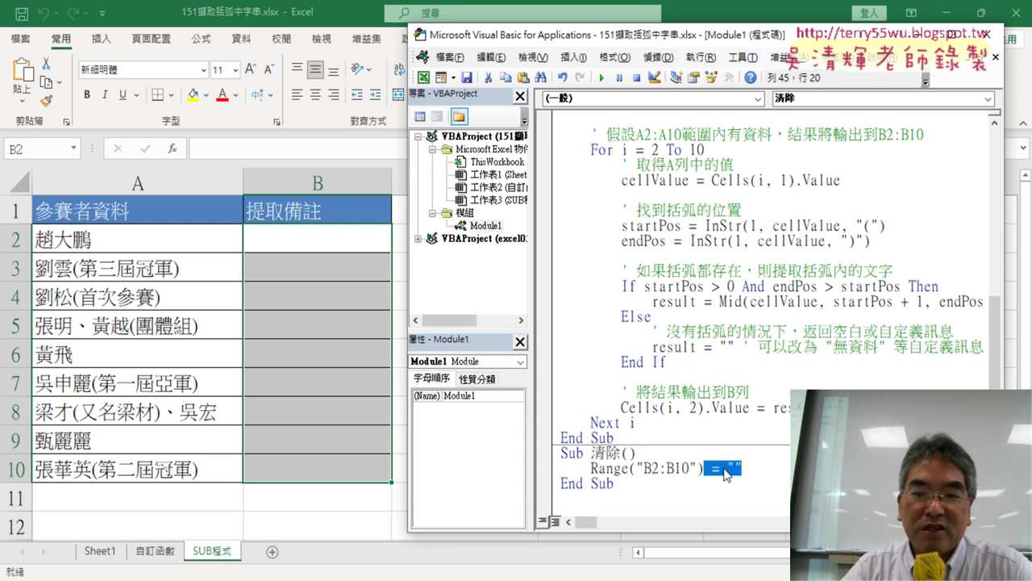
left_click_drag(737, 470, 710, 466)
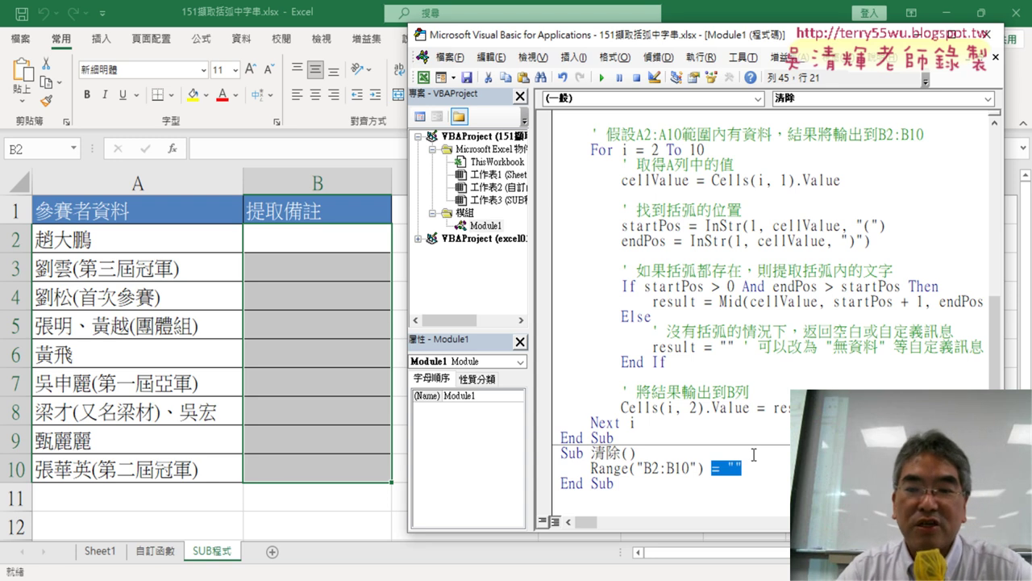
Replace the = "" assignment with .ClearContents on Range("B2:B10").
key("Delete")
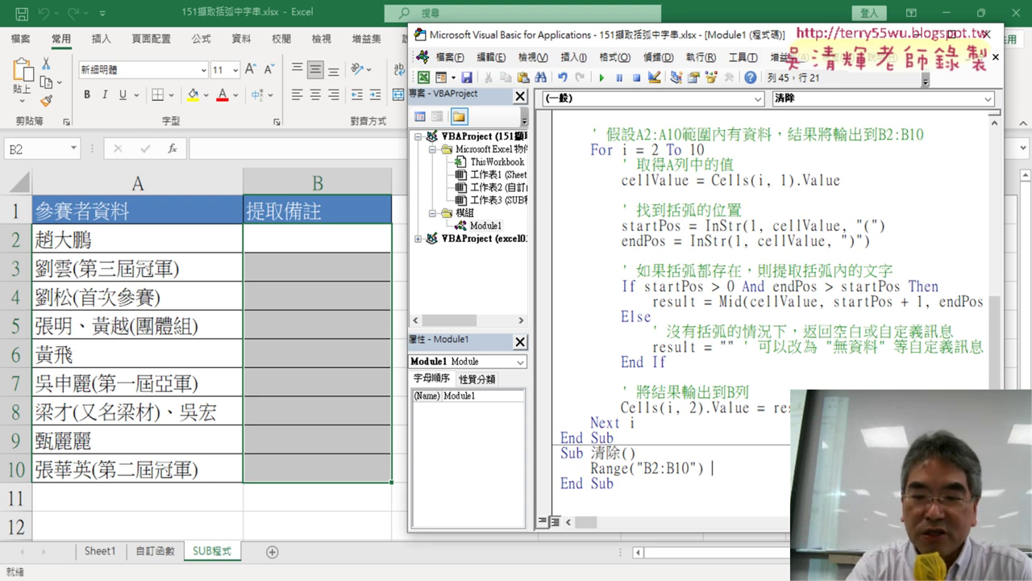
type(".")
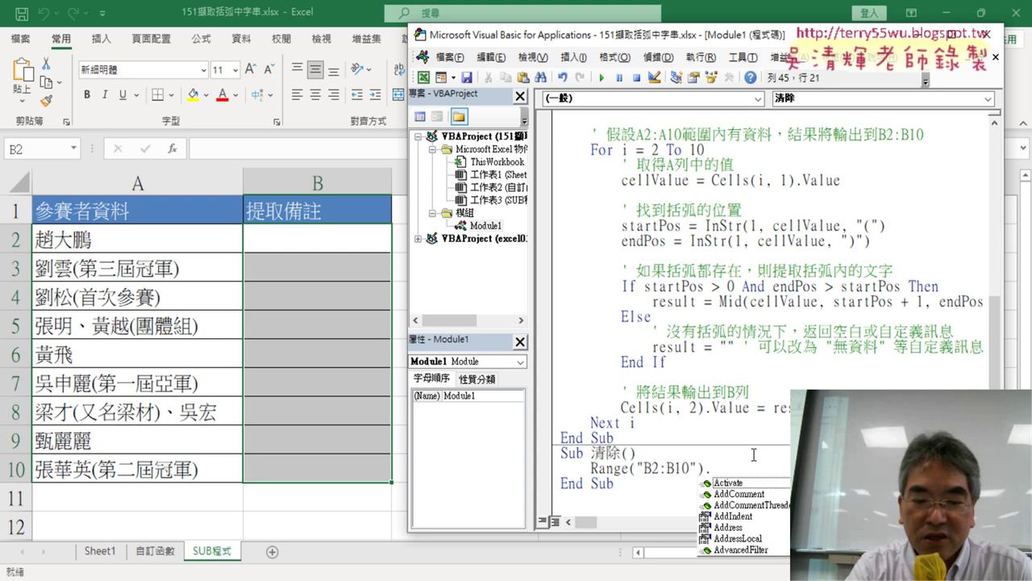
type("cl")
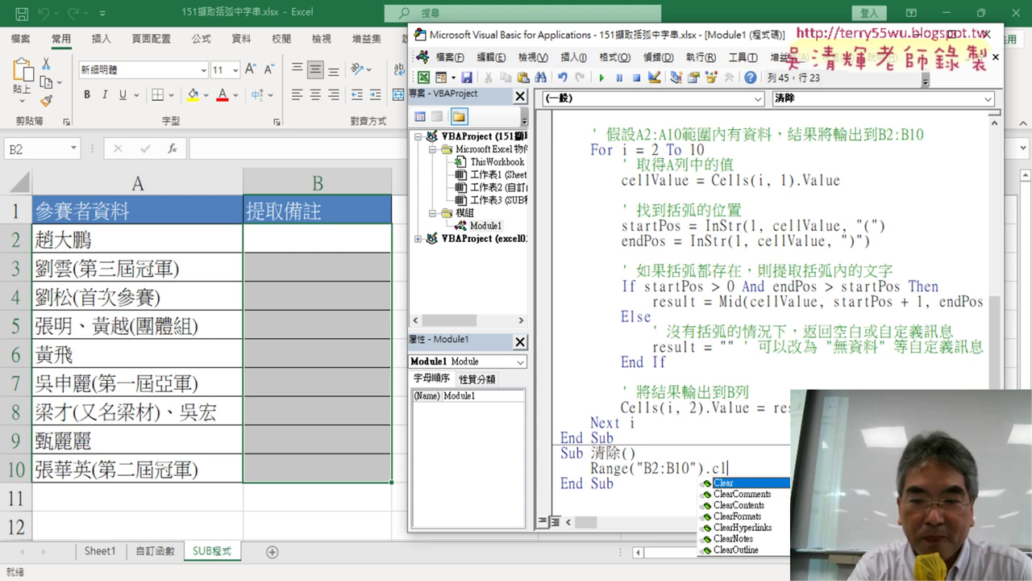
key("Down")
key("Down")
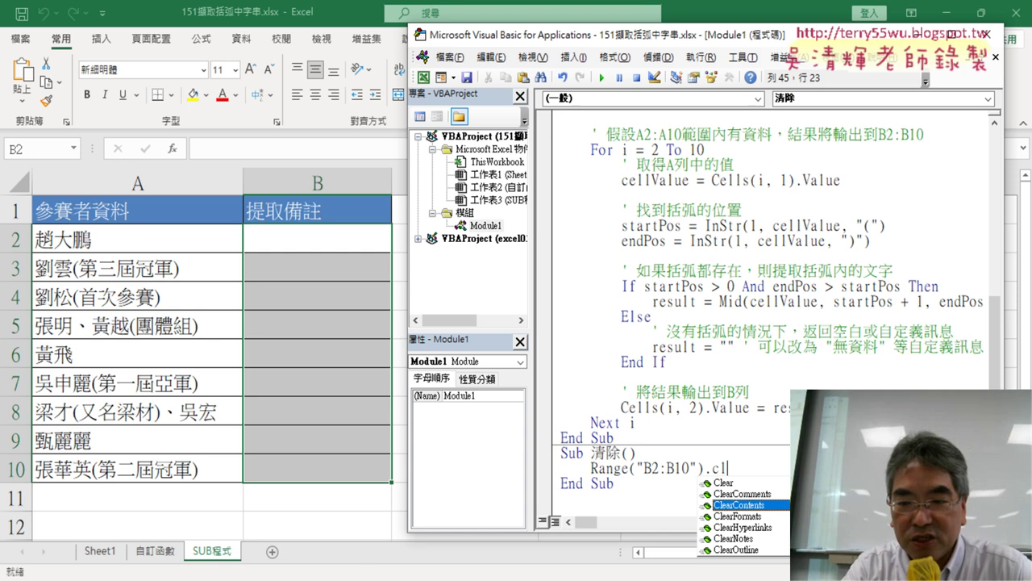
key("space")
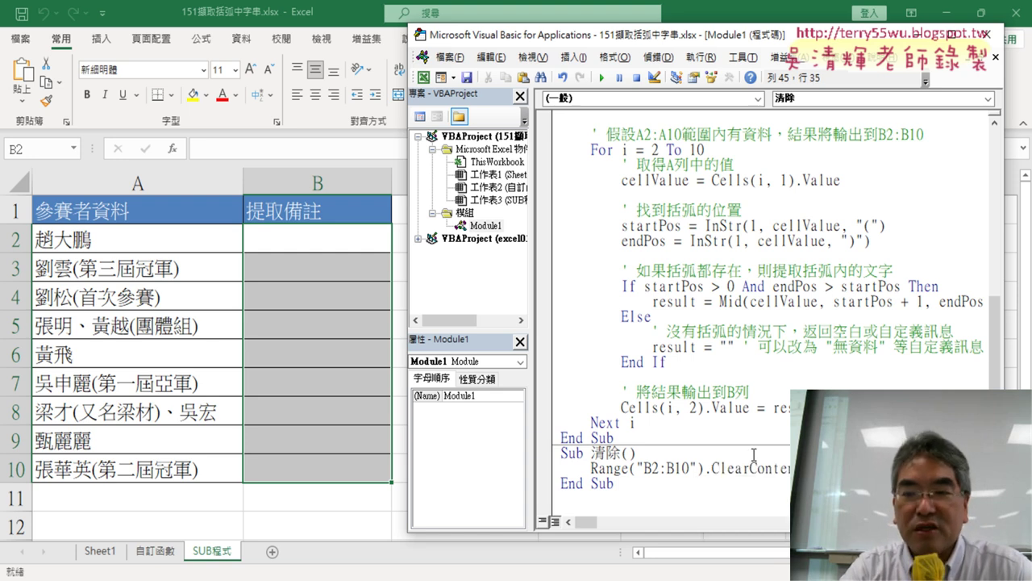
Run 括弧字串 to fill column B, then run 清除 to empty it again.
left_click(688, 286)
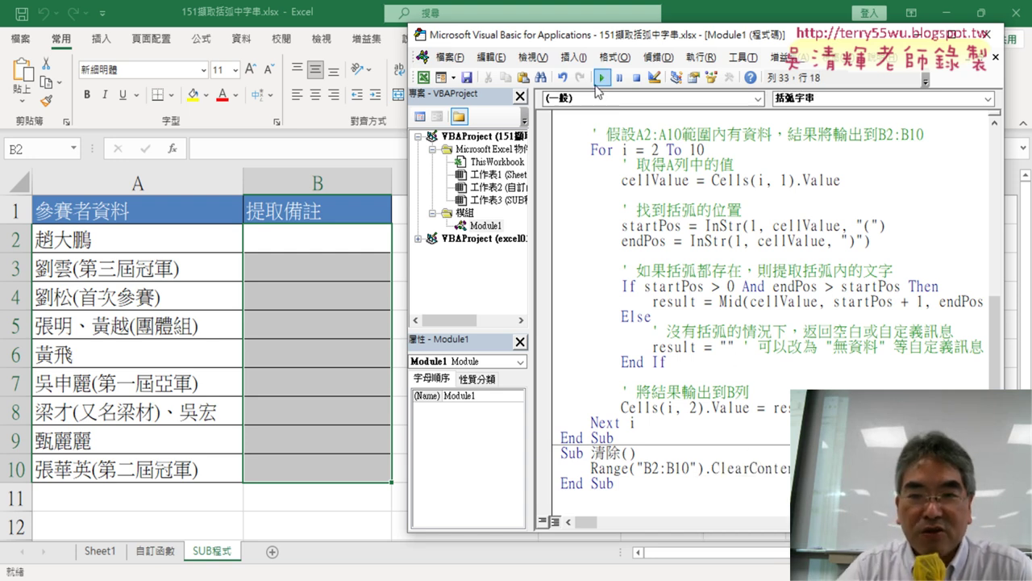
left_click(602, 78)
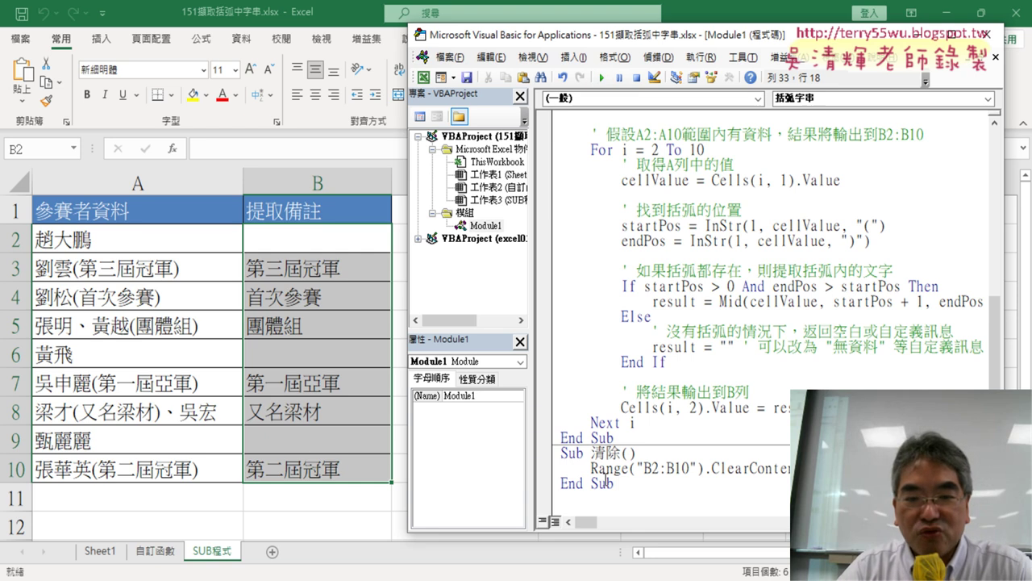
left_click(682, 467)
left_click(602, 79)
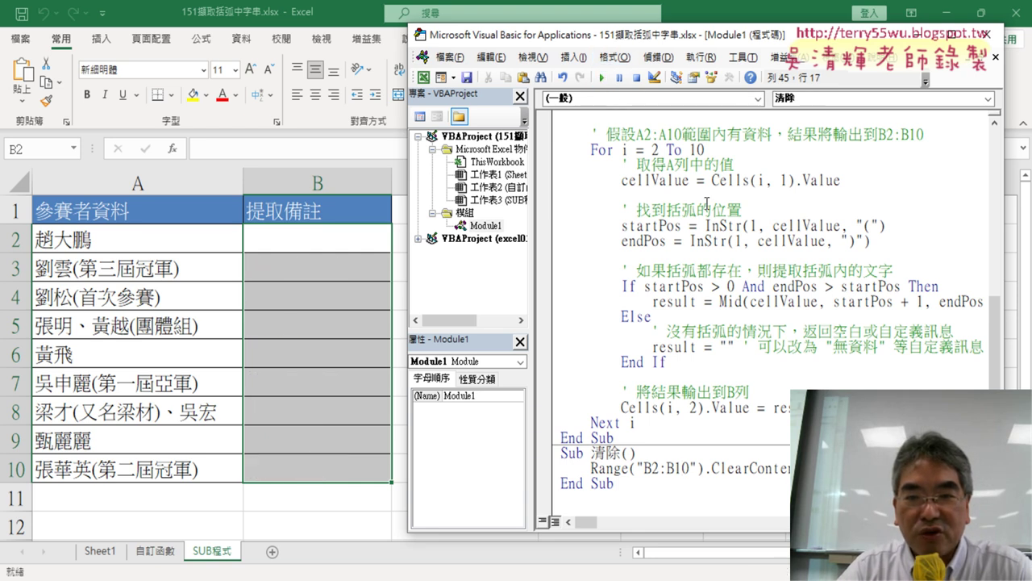
scroll(706, 202, "up", 1)
scroll(706, 201, "up", 2)
scroll(710, 210, "down", 1)
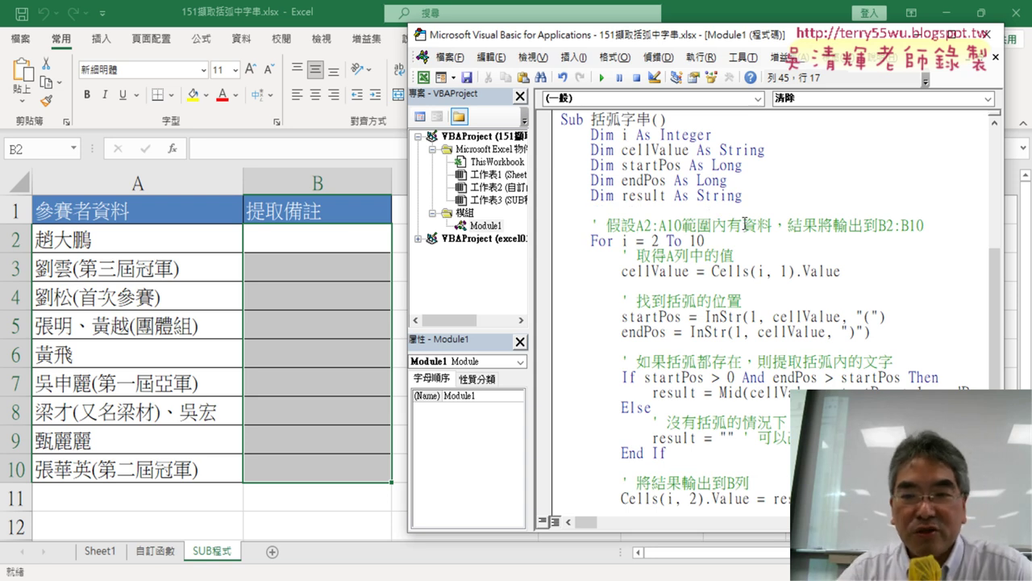
Review the 括弧字串 name and its five Dim declarations, then bring up the ChatGPT browser window.
scroll(741, 224, "up", 1)
left_click_drag(595, 161, 653, 165)
left_click_drag(762, 36, 871, 41)
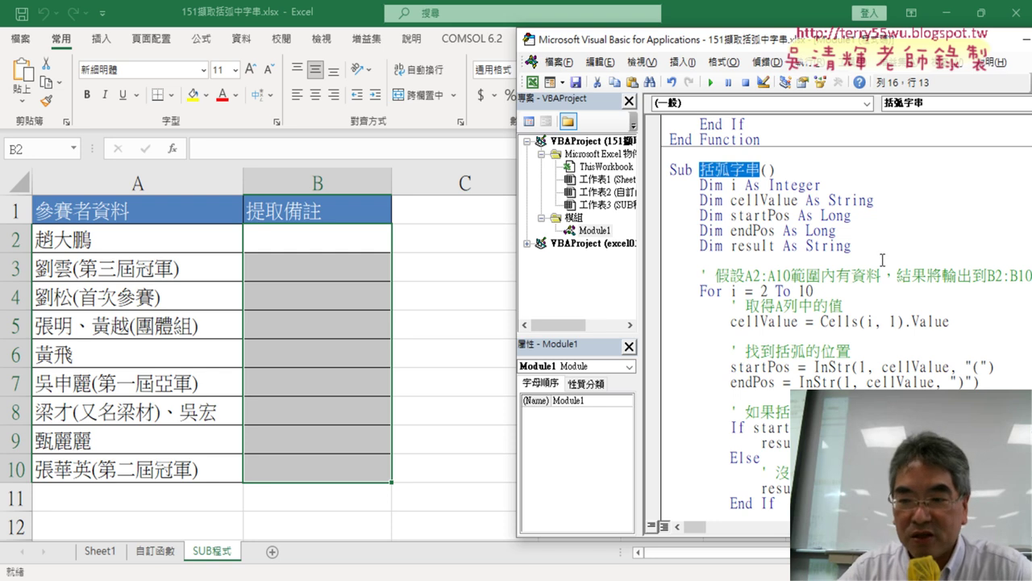
left_click_drag(868, 259, 663, 185)
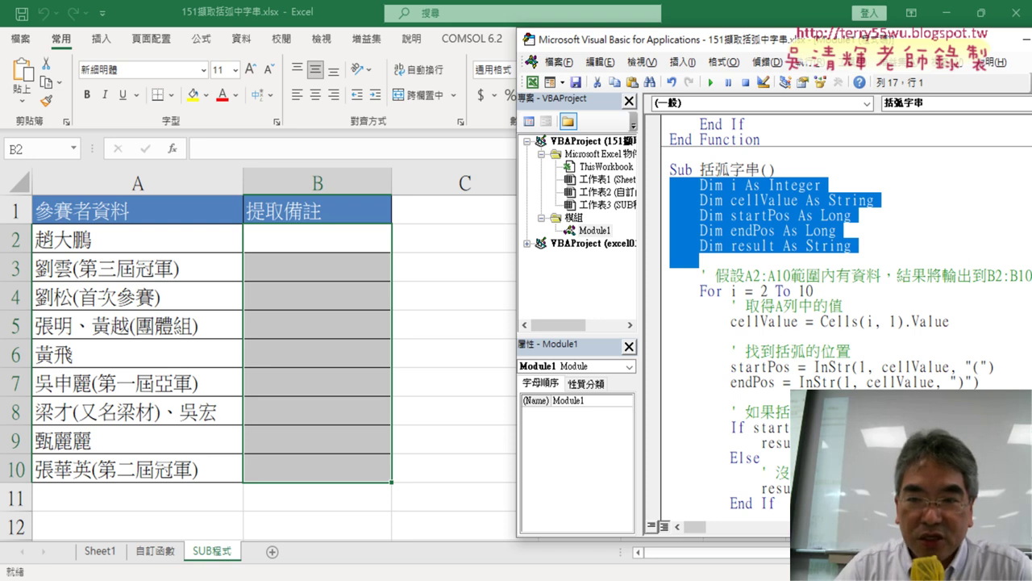
left_click(714, 169)
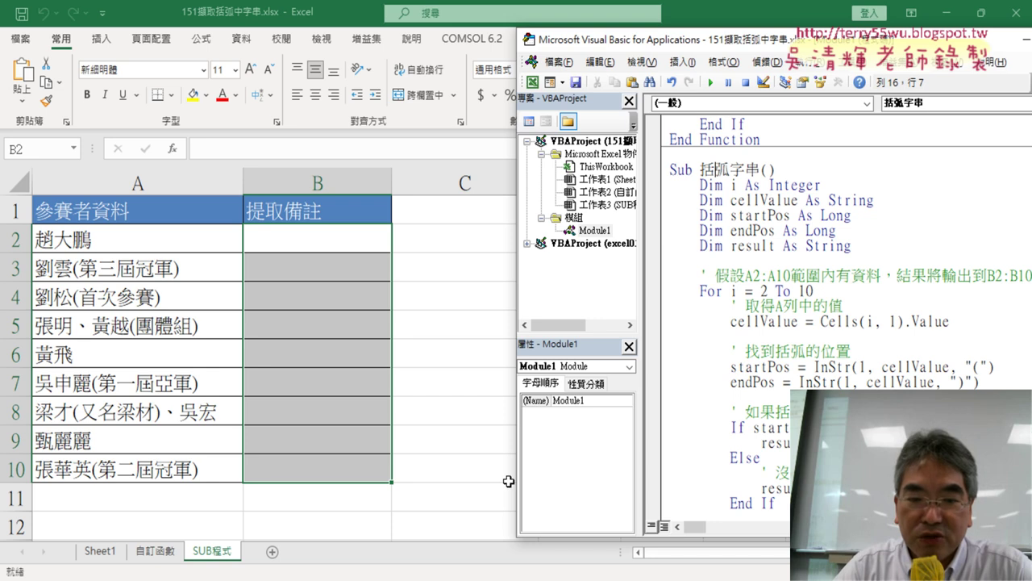
left_click(416, 576)
Highlight the B2:B10 output request and the ExtractBracketTextToRange name in ChatGPT, then return to VBA.
left_click(413, 568)
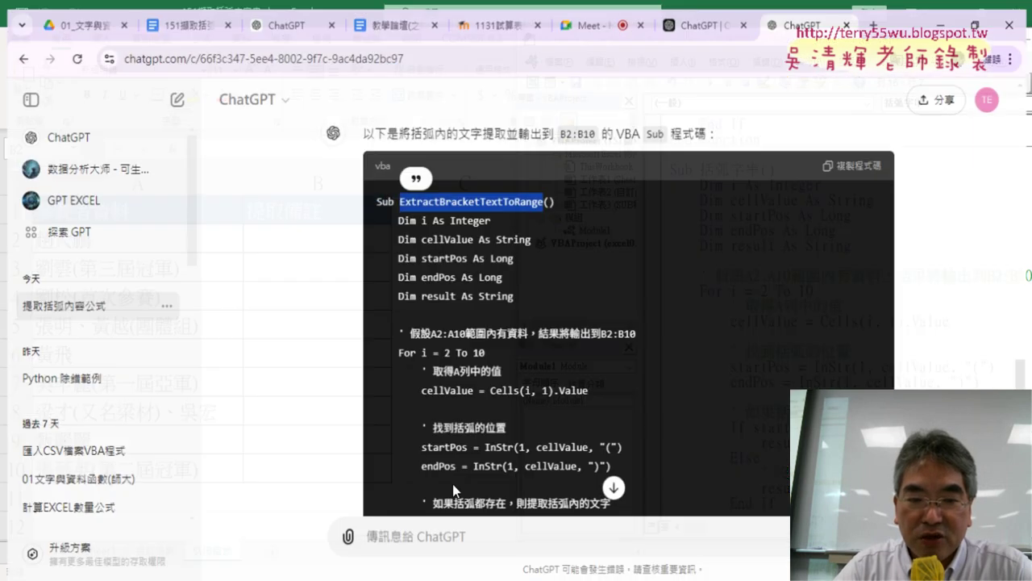
scroll(629, 333, "up", 2)
scroll(629, 328, "up", 1)
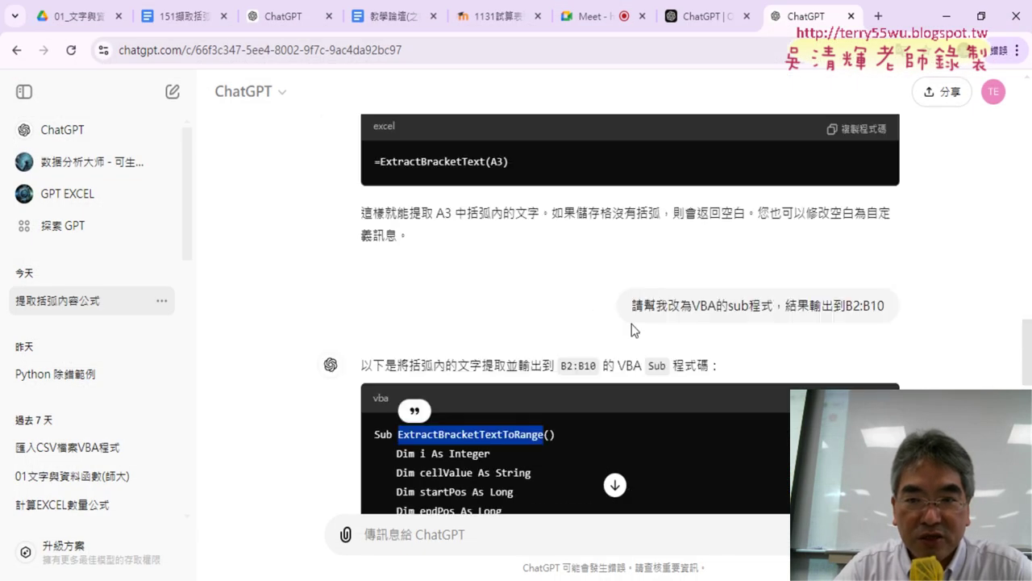
mouse_move(884, 307)
left_mouse_down()
mouse_move(672, 306)
mouse_move(772, 308)
left_mouse_up()
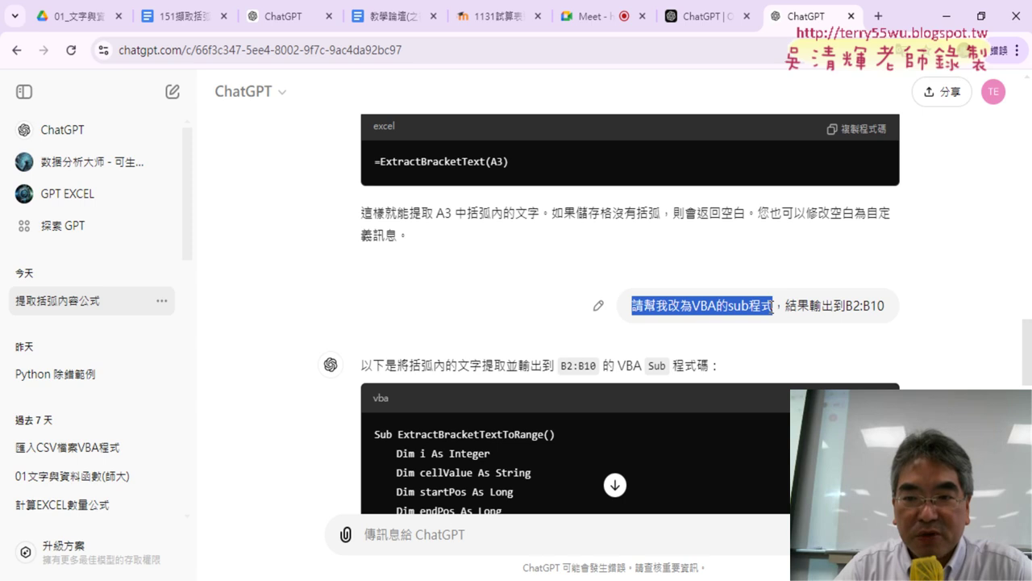
left_click_drag(886, 307, 773, 307)
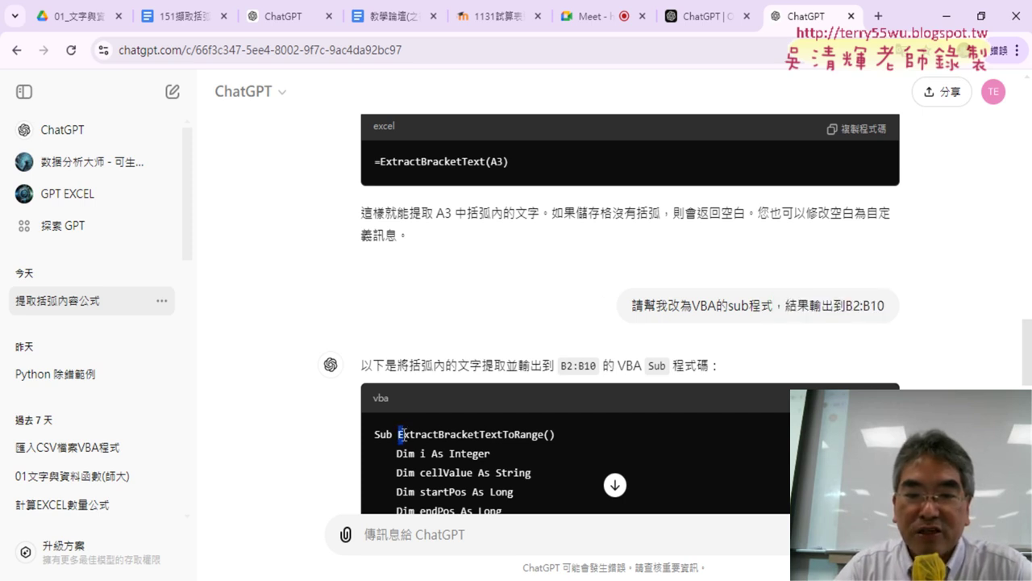
left_click_drag(397, 434, 544, 434)
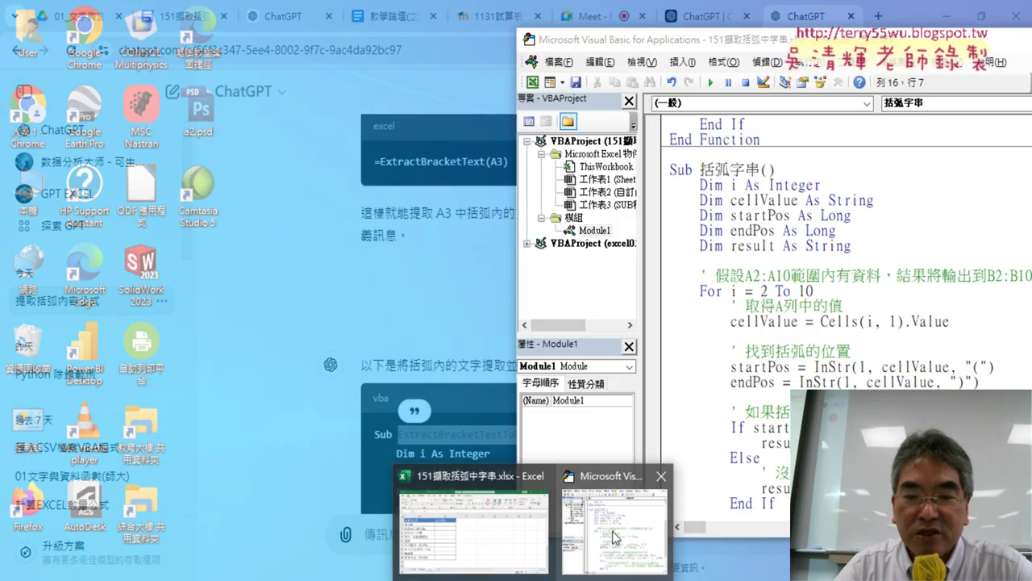
left_click(597, 516)
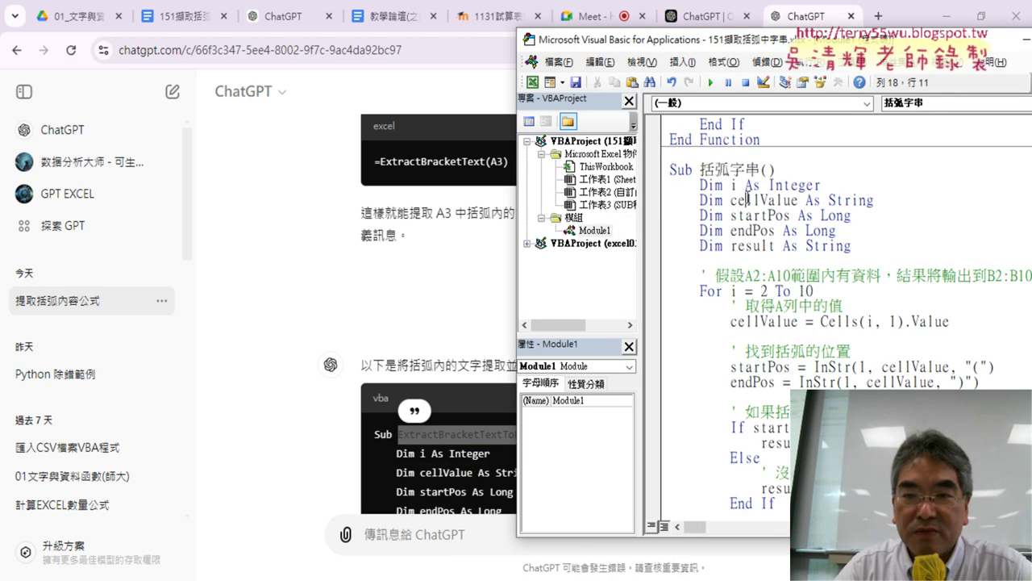
scroll(812, 259, "down", 3)
double_click(714, 457)
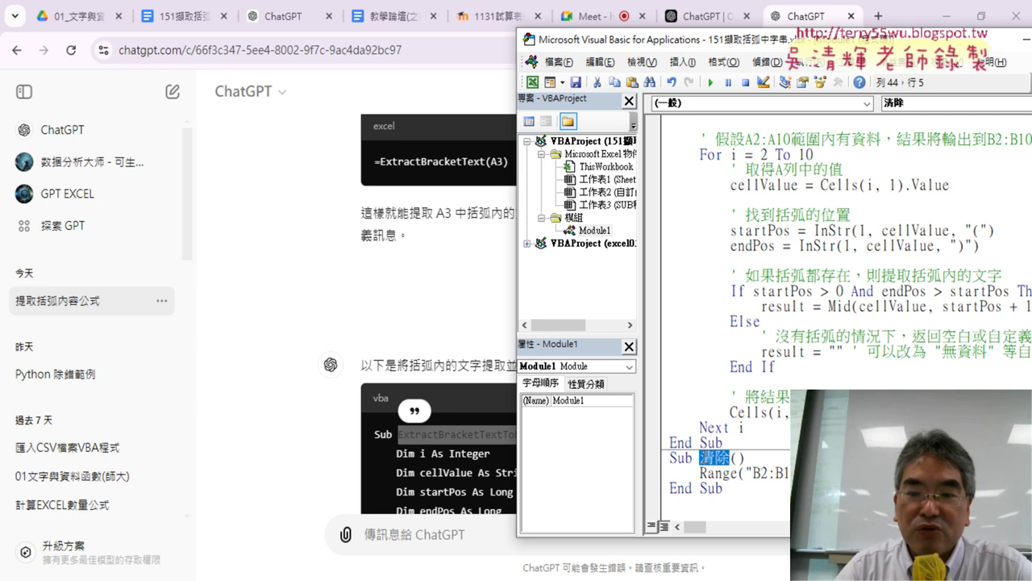